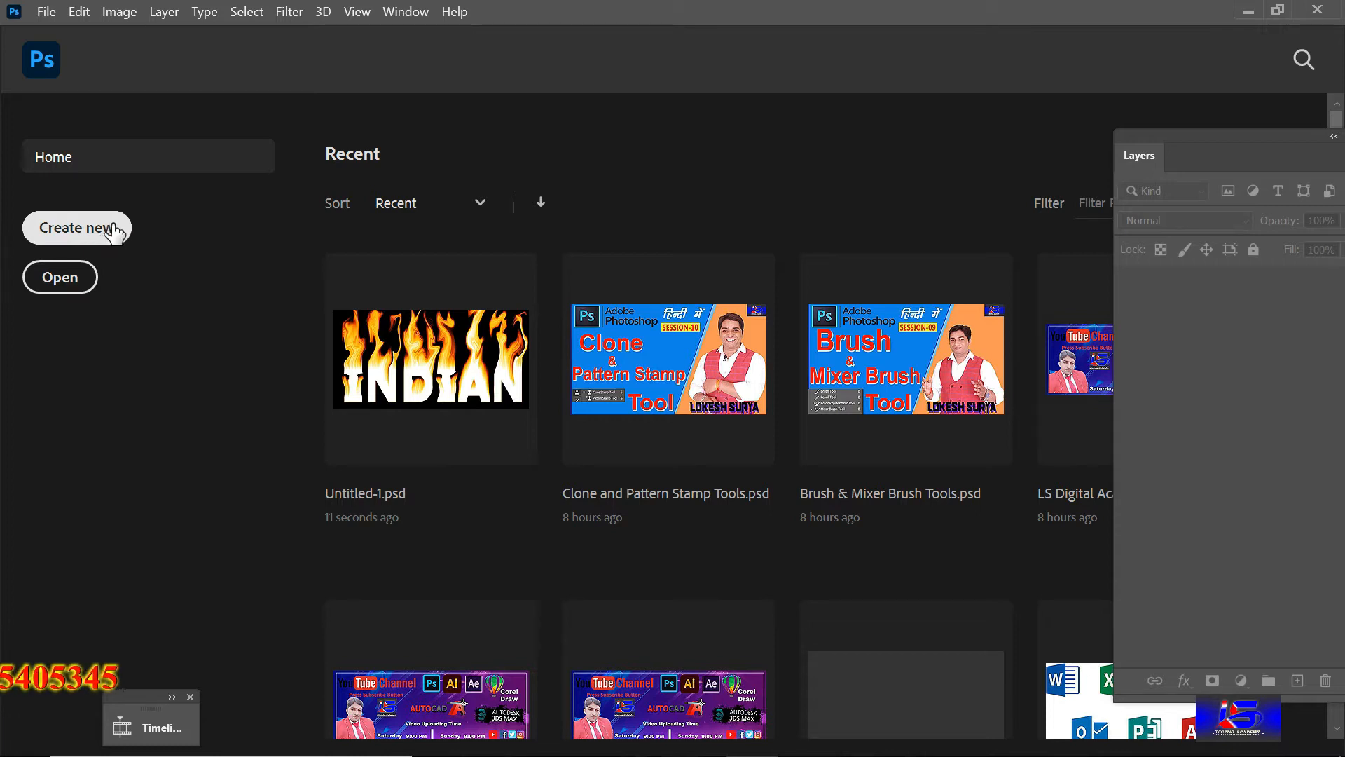
Create a new 2850 x 1440 px RGB document at 72 ppi and float its window
click(110, 230)
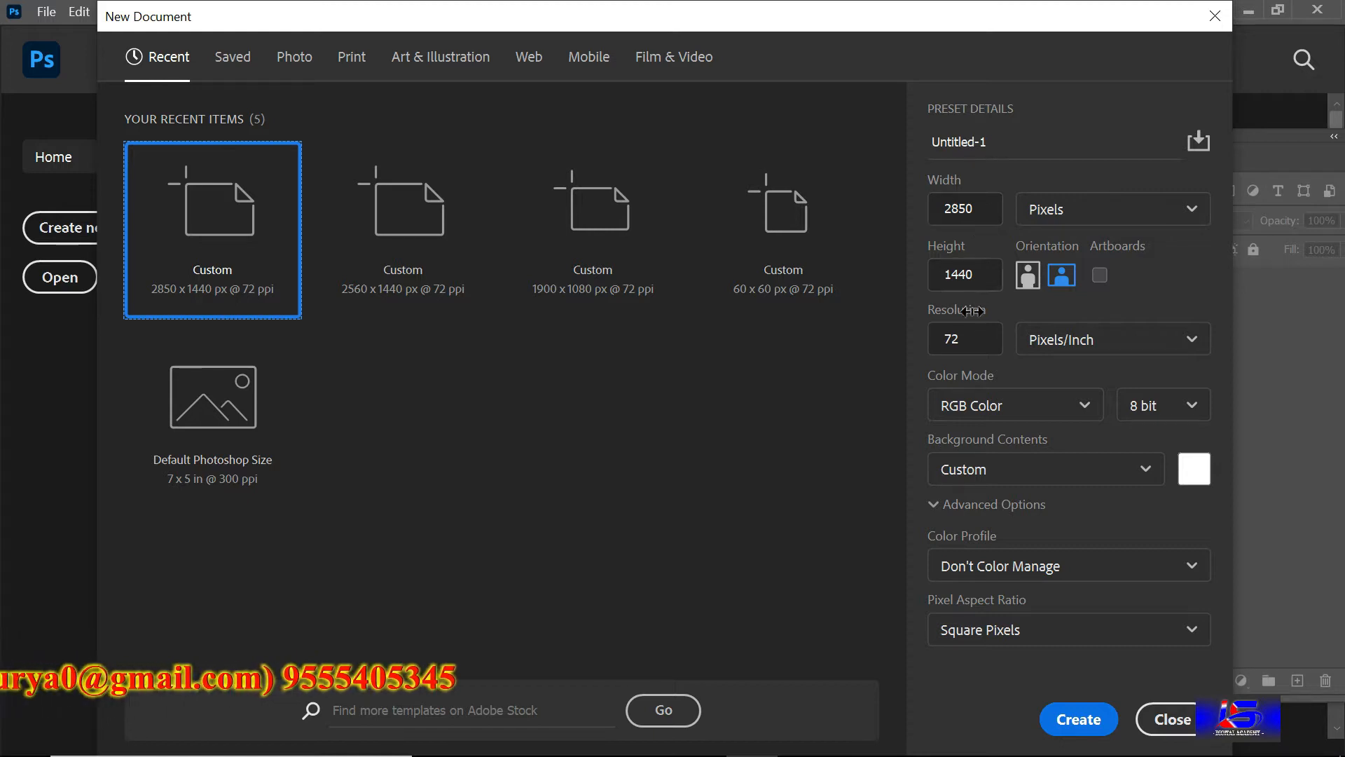
click(1076, 721)
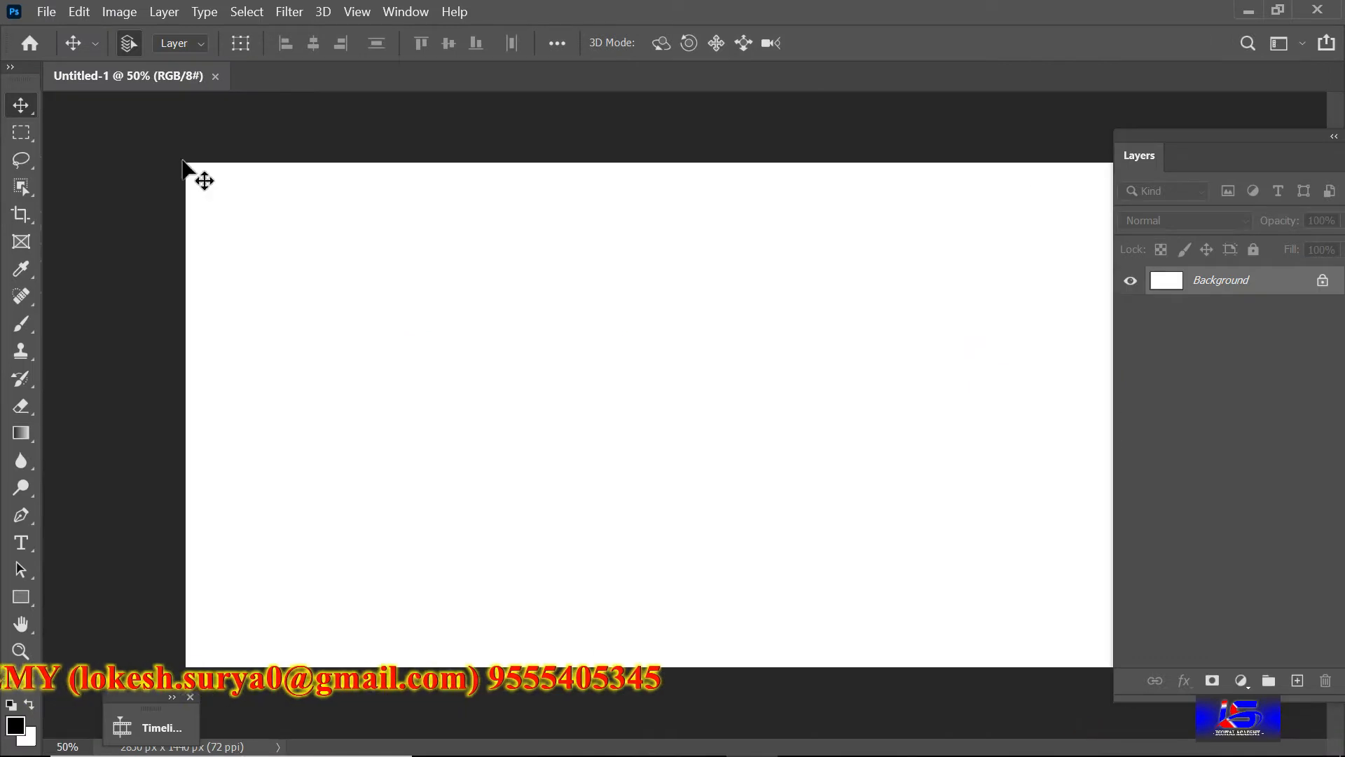
drag(204, 76, 252, 99)
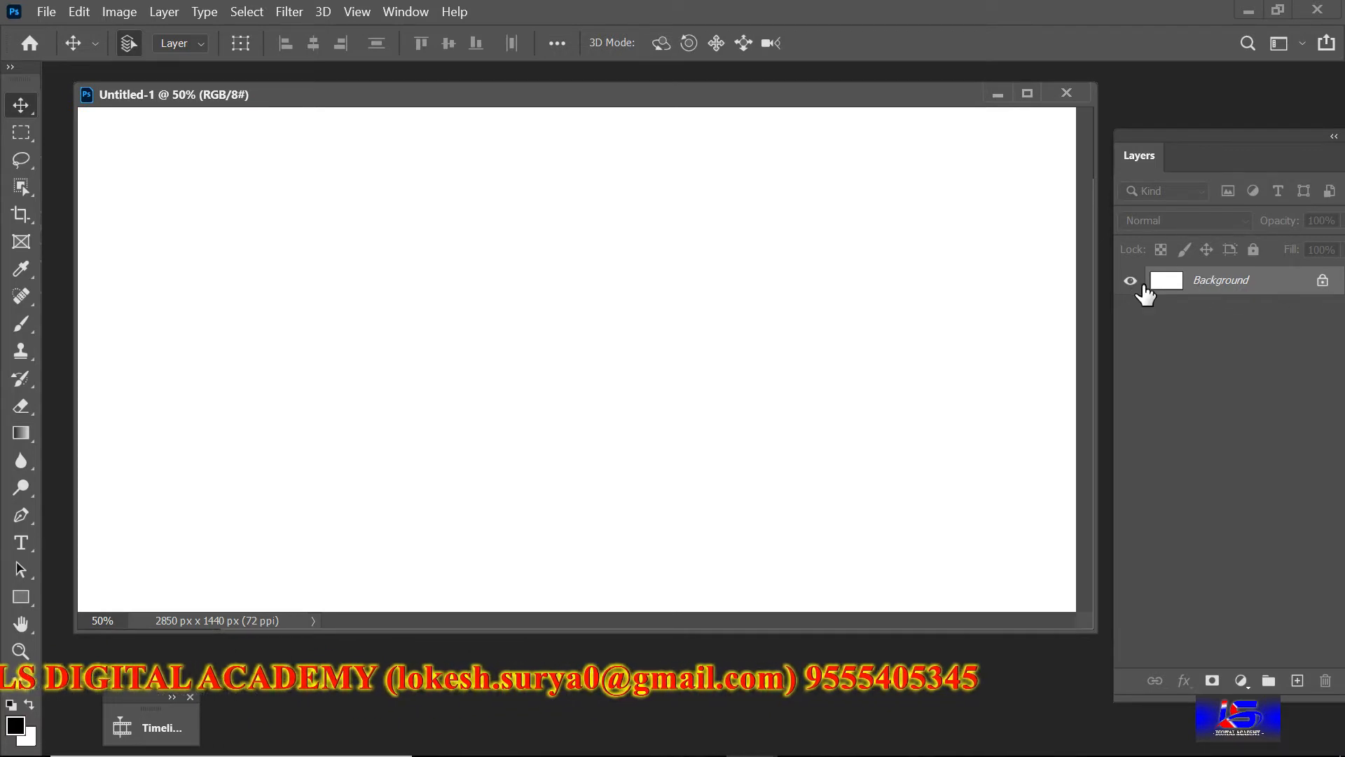
Unlock the Background layer and fill it with the black foreground color
click(1322, 280)
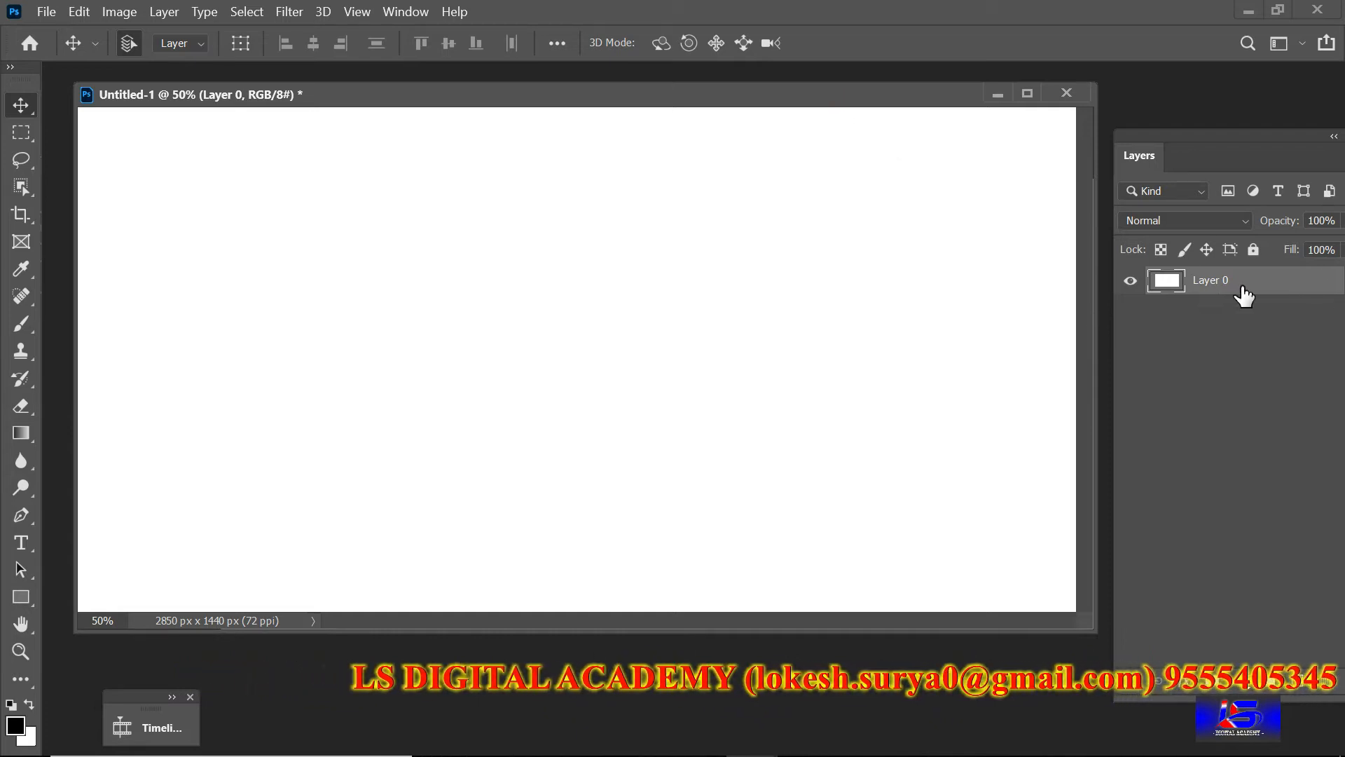
drag(1244, 135, 1243, 98)
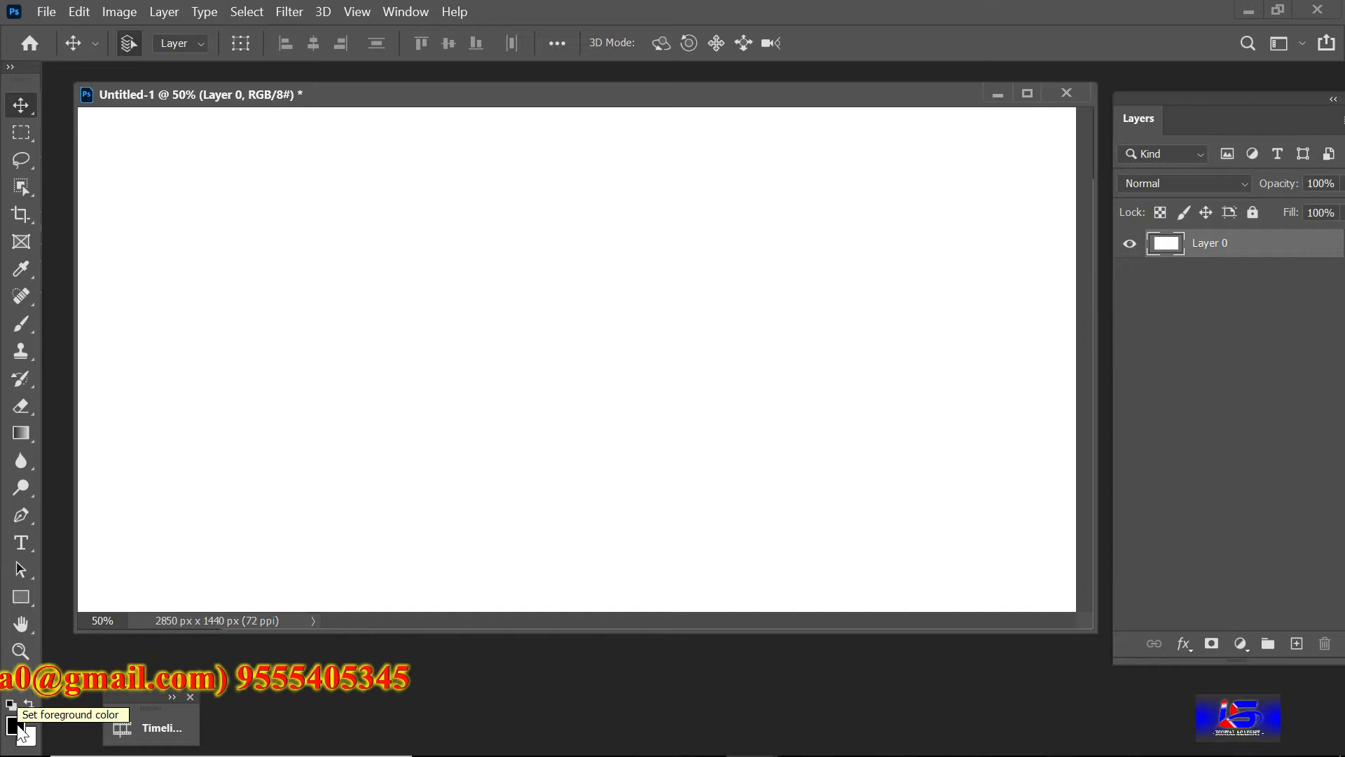
key(alt+BackSpace)
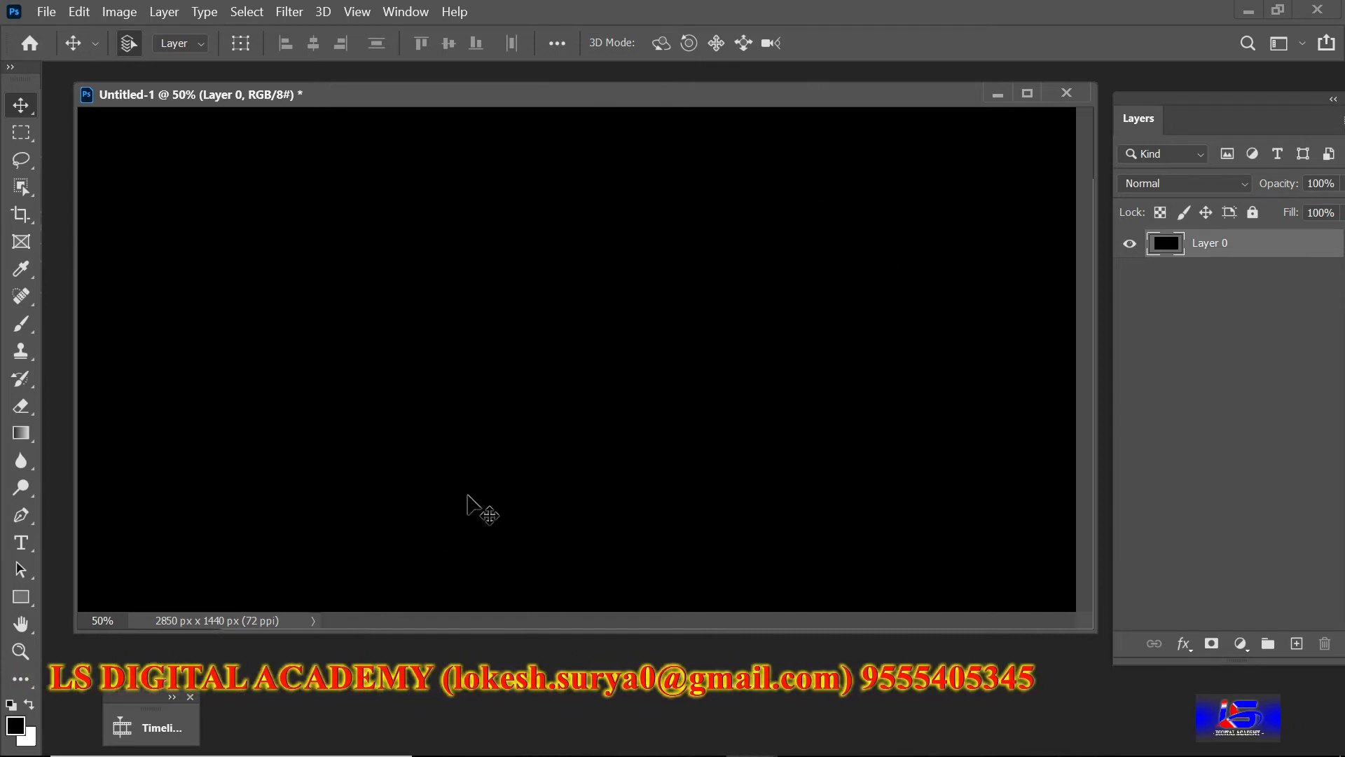
Set up the Horizontal Type tool with white text color ffffff and the Verdana font
click(28, 549)
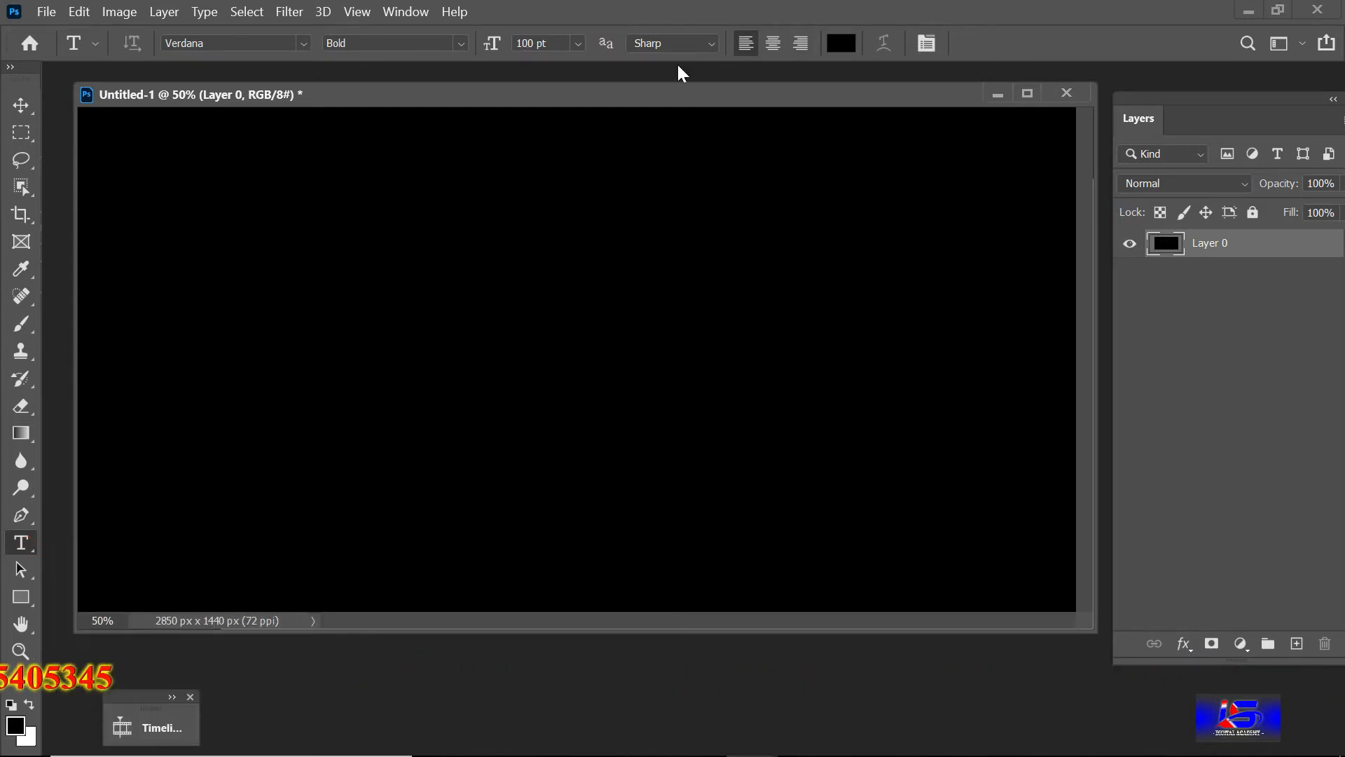
click(844, 43)
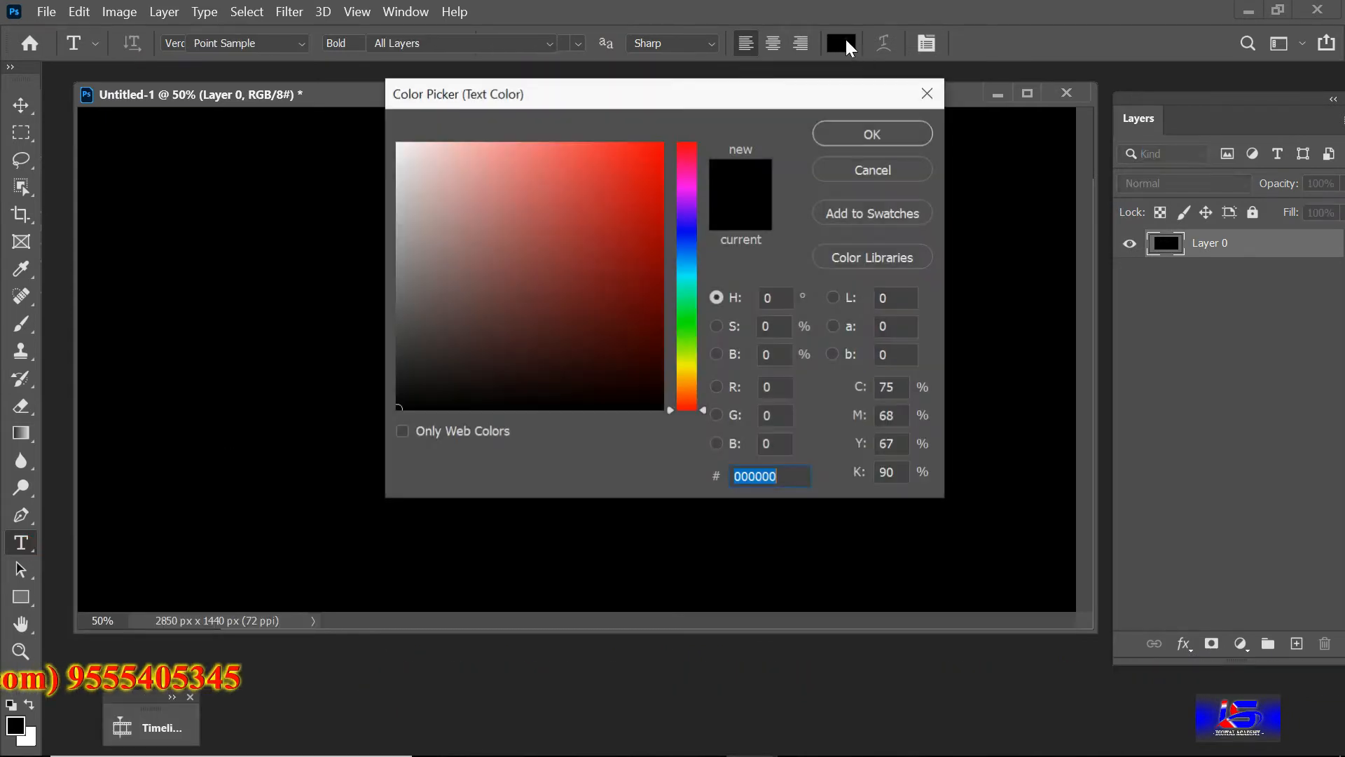
text(ffffff)
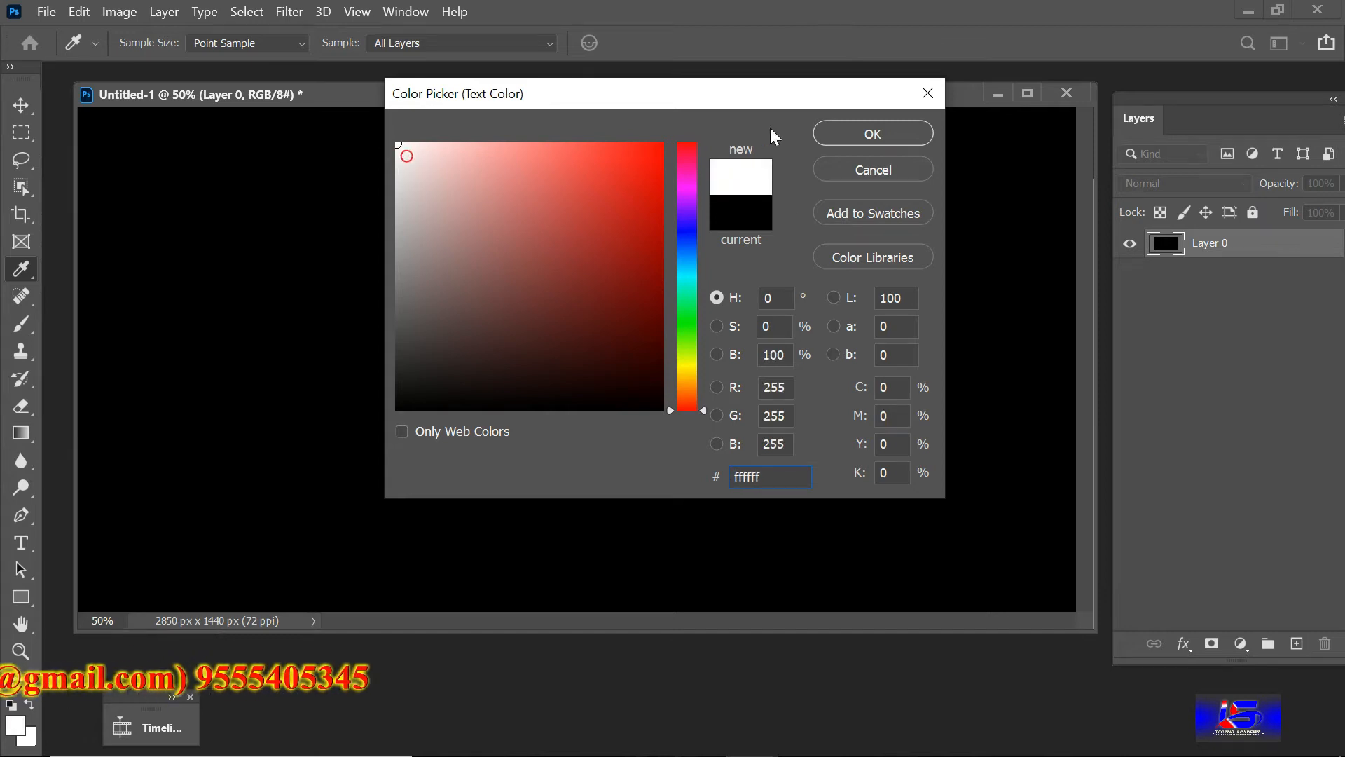
click(836, 129)
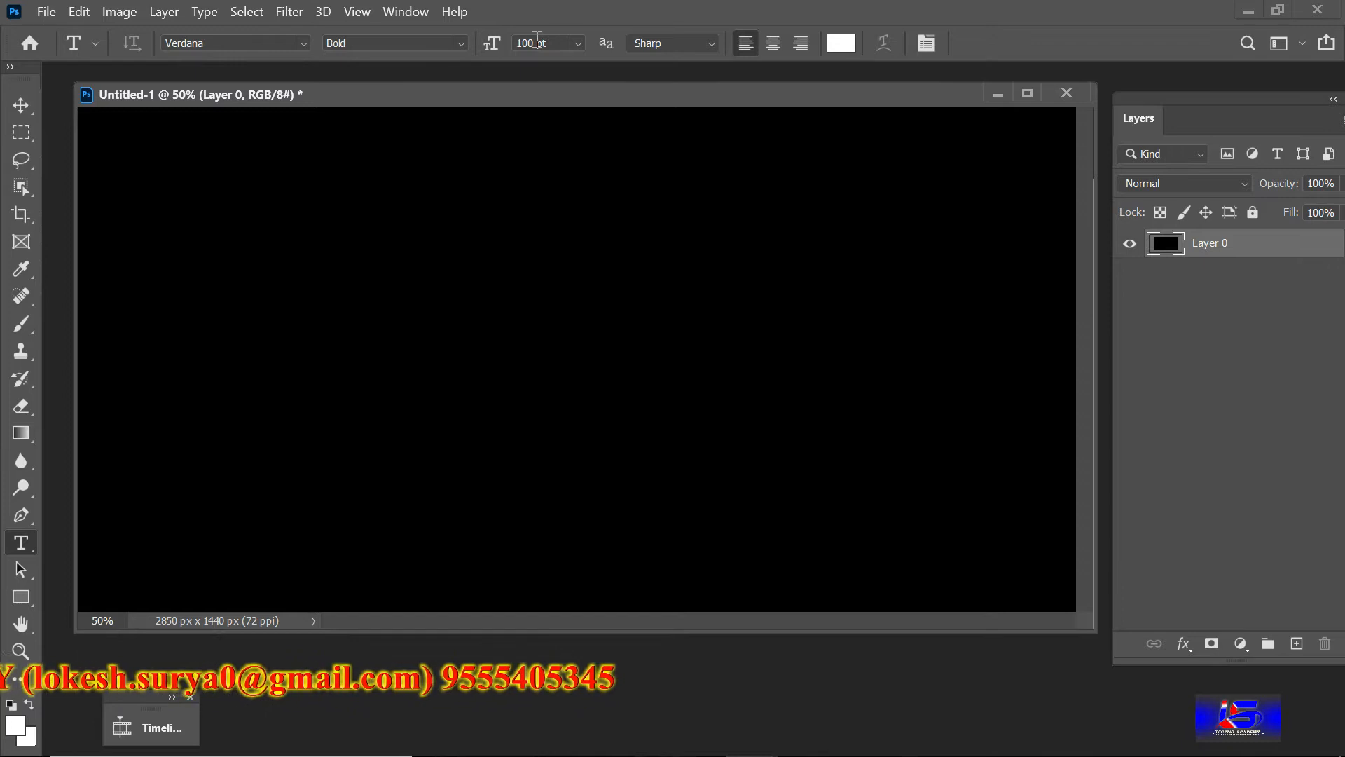
click(303, 44)
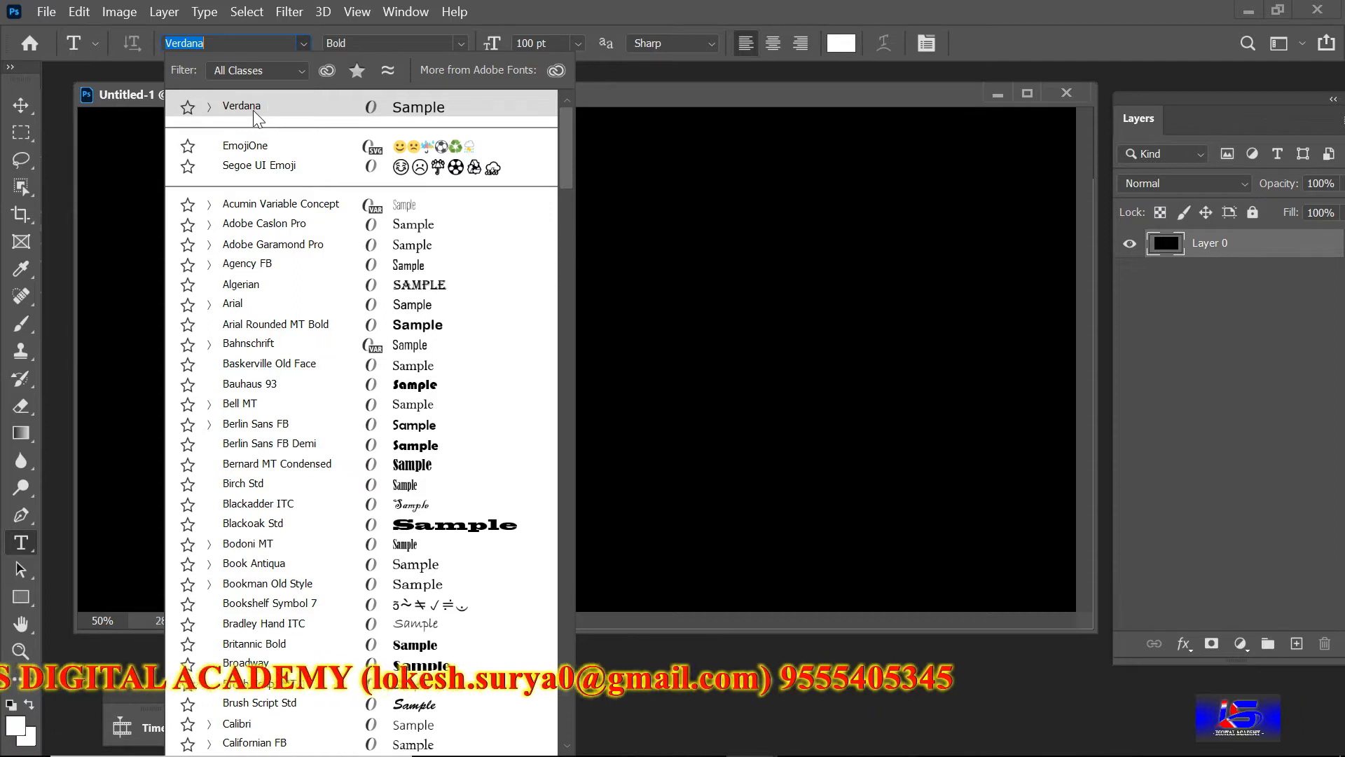
click(259, 110)
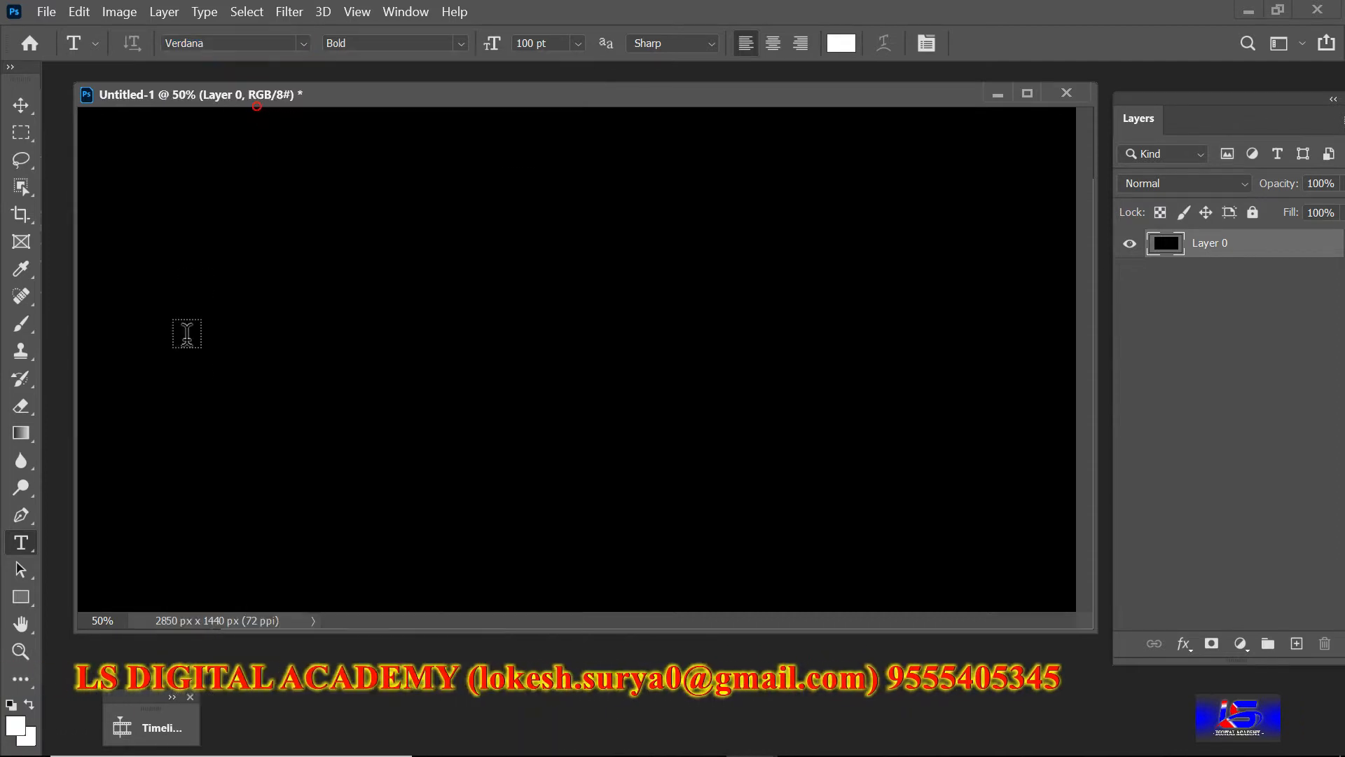
Add a text layer reading "INDIAN" on the black canvas, replacing the placeholder text
click(349, 399)
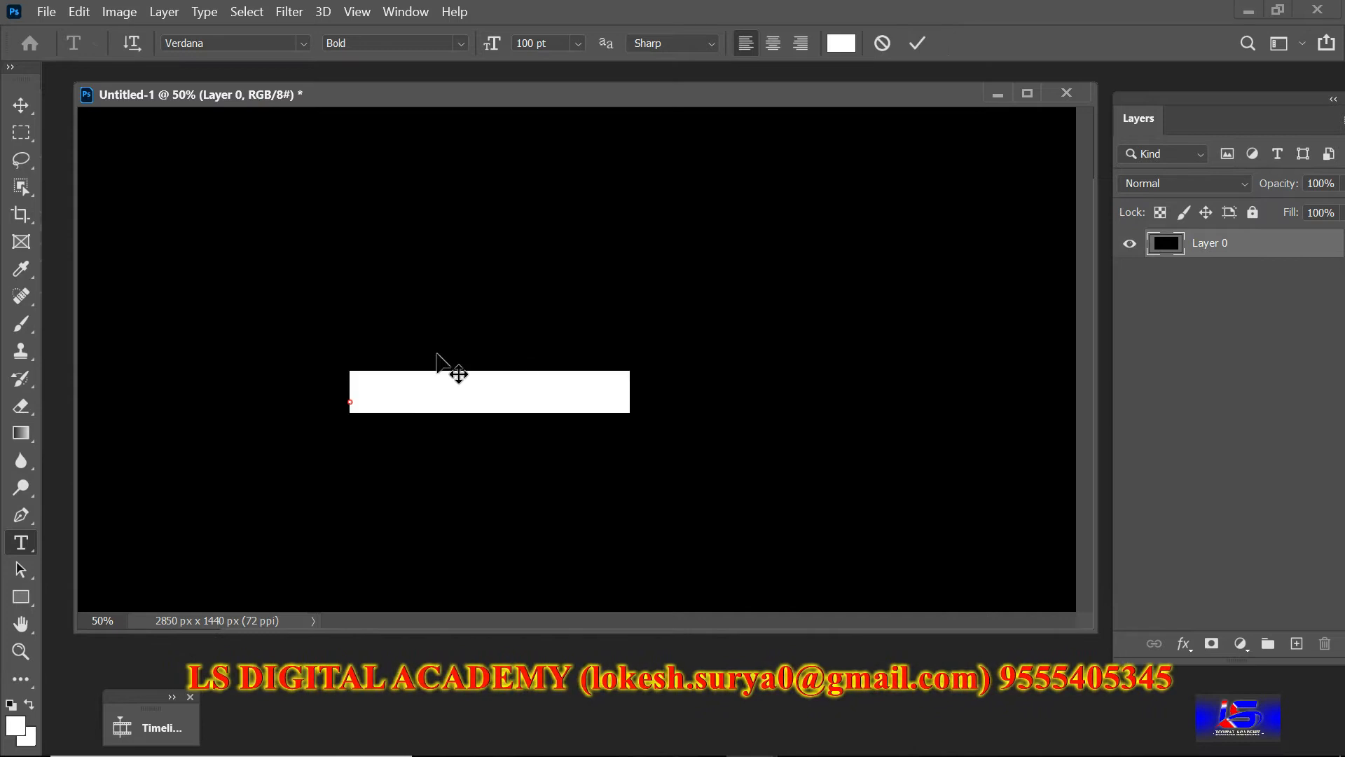
click(453, 395)
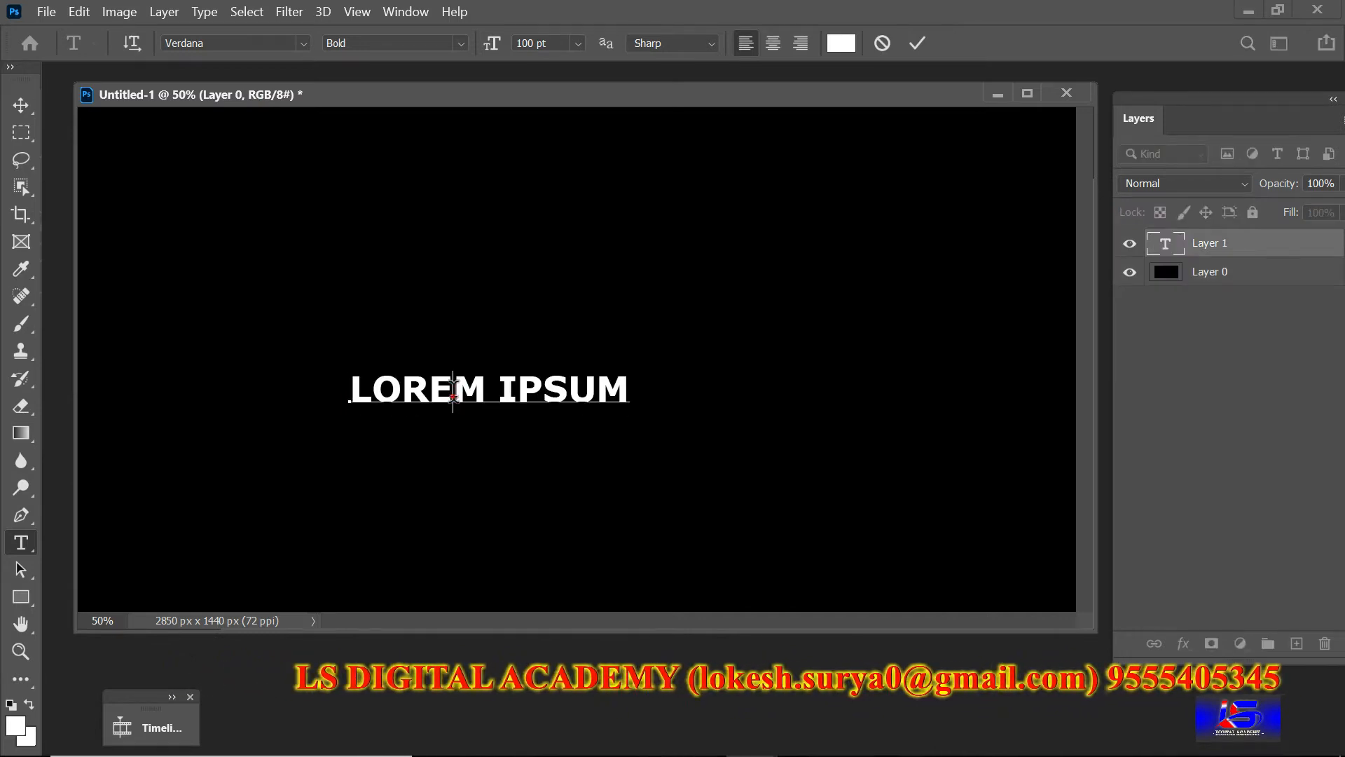
key(ctrl+a)
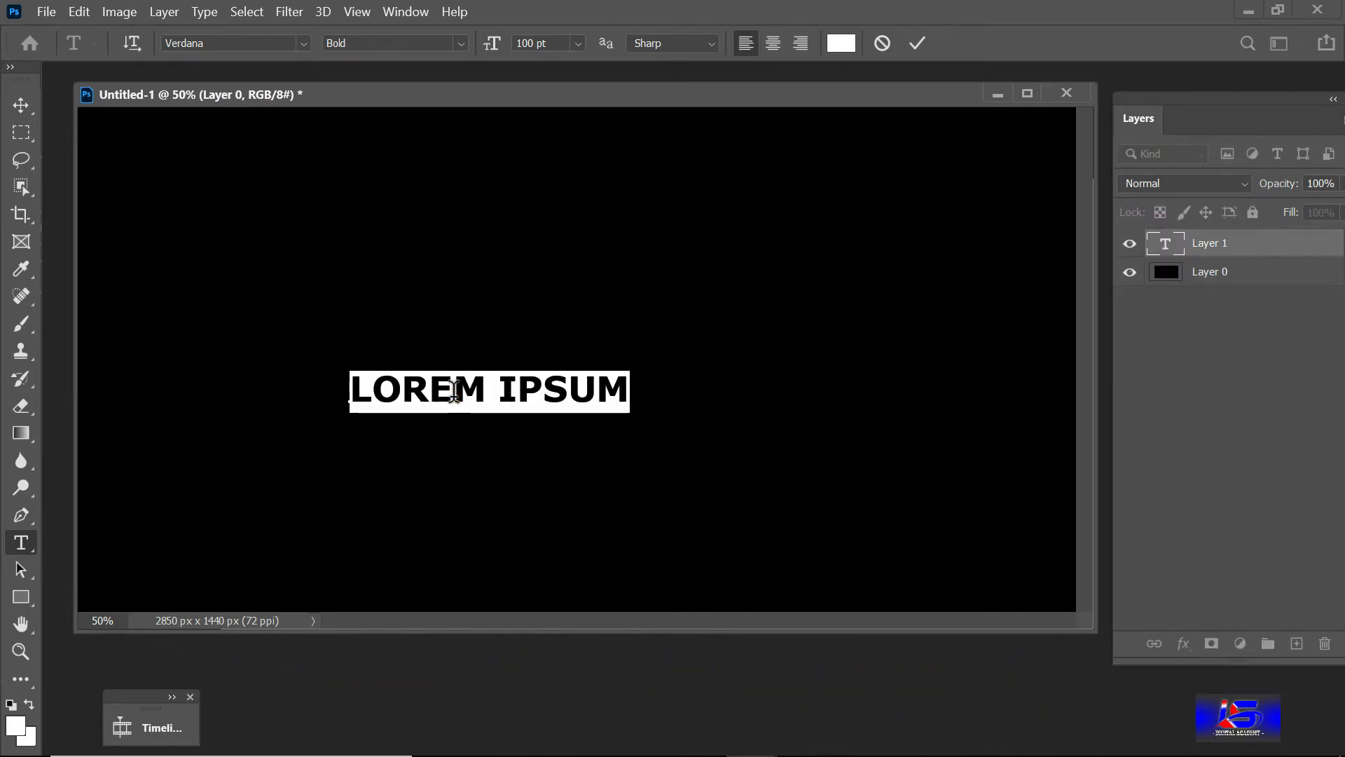
text(INDIAN)
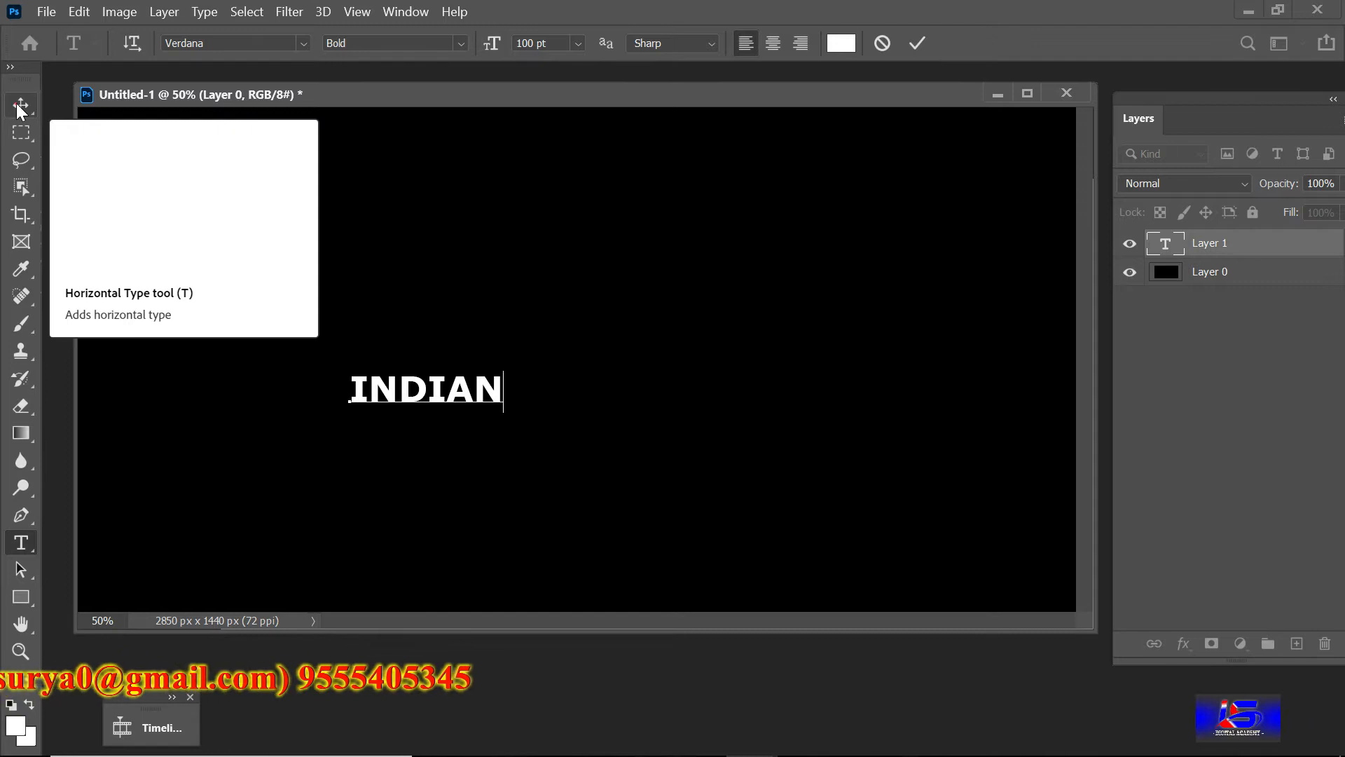
click(16, 106)
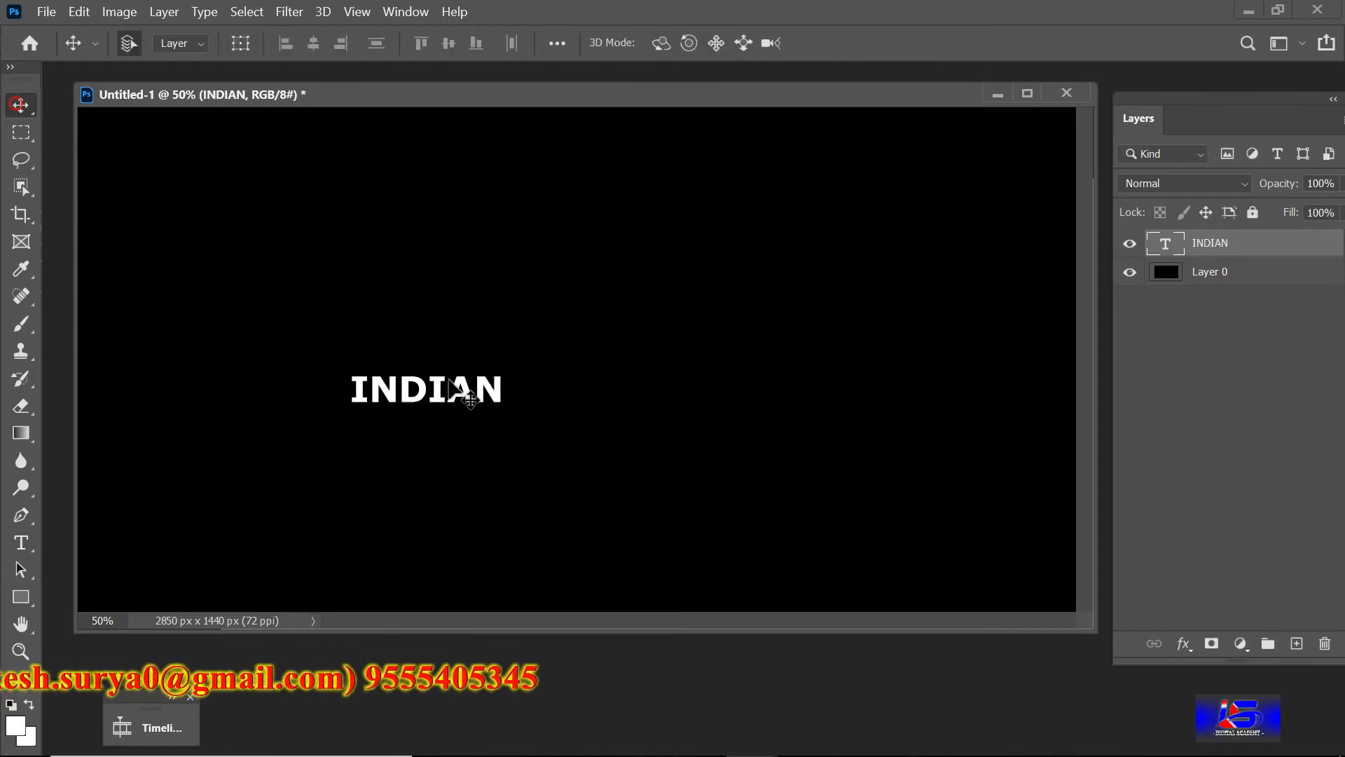
Scale the INDIAN text to about 598% width and 874% height and place it across the lower part of the canvas
key(ctrl+t)
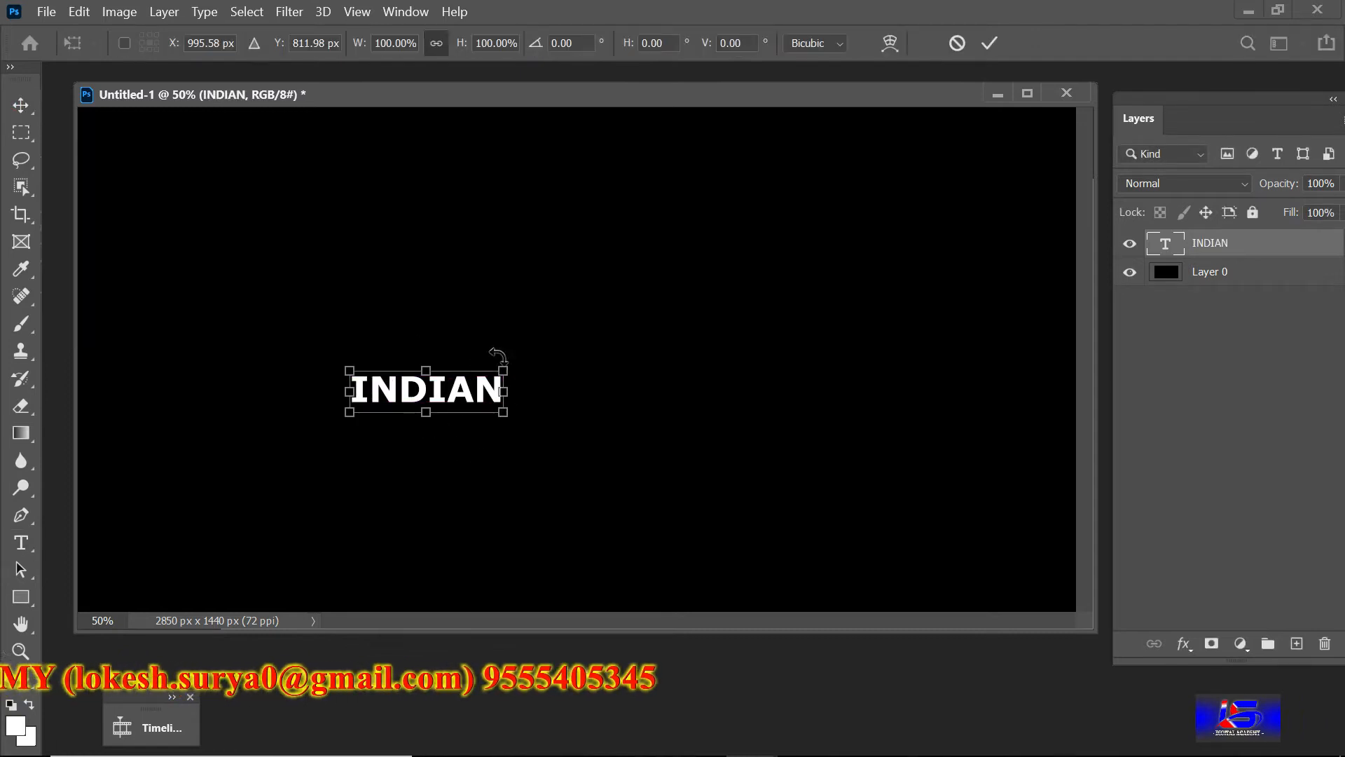
drag(505, 368, 902, 241)
drag(350, 412, 149, 563)
drag(908, 402, 1011, 390)
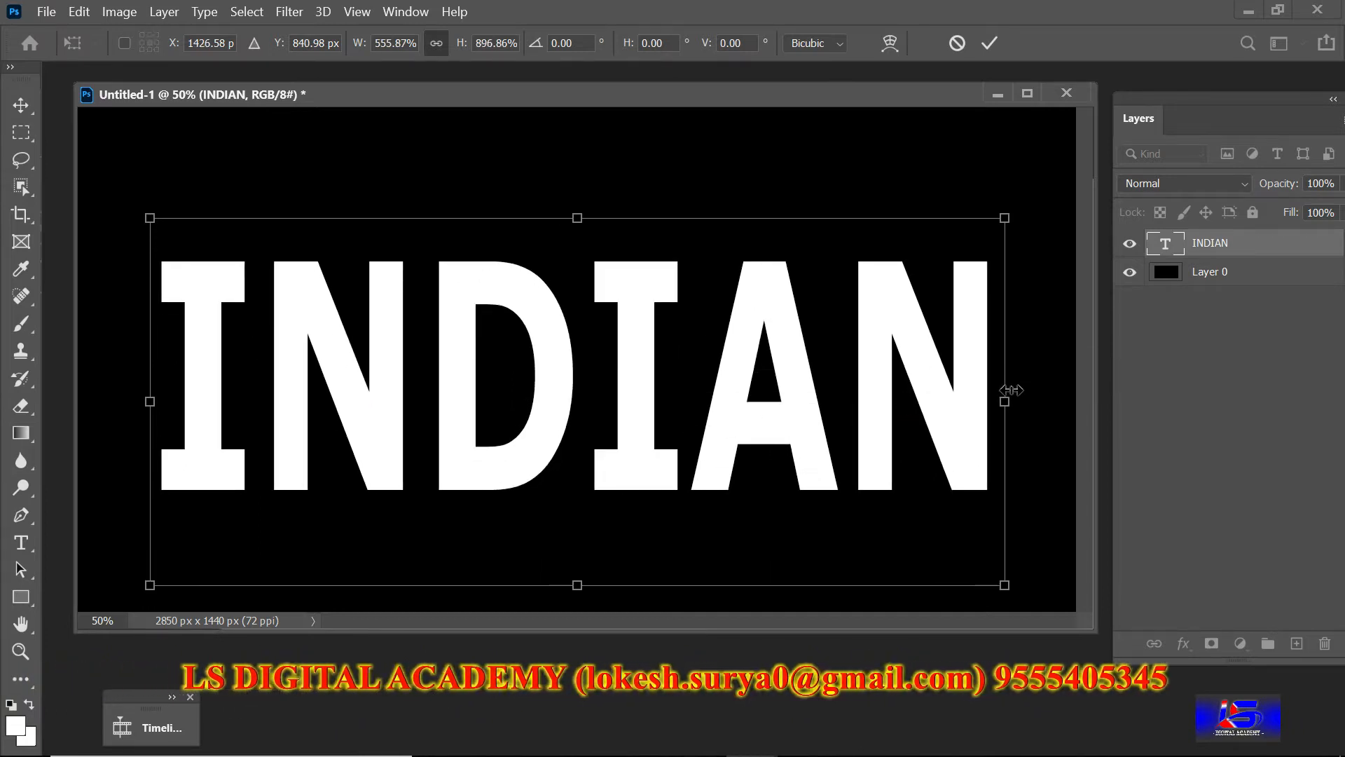
drag(1006, 217, 984, 424)
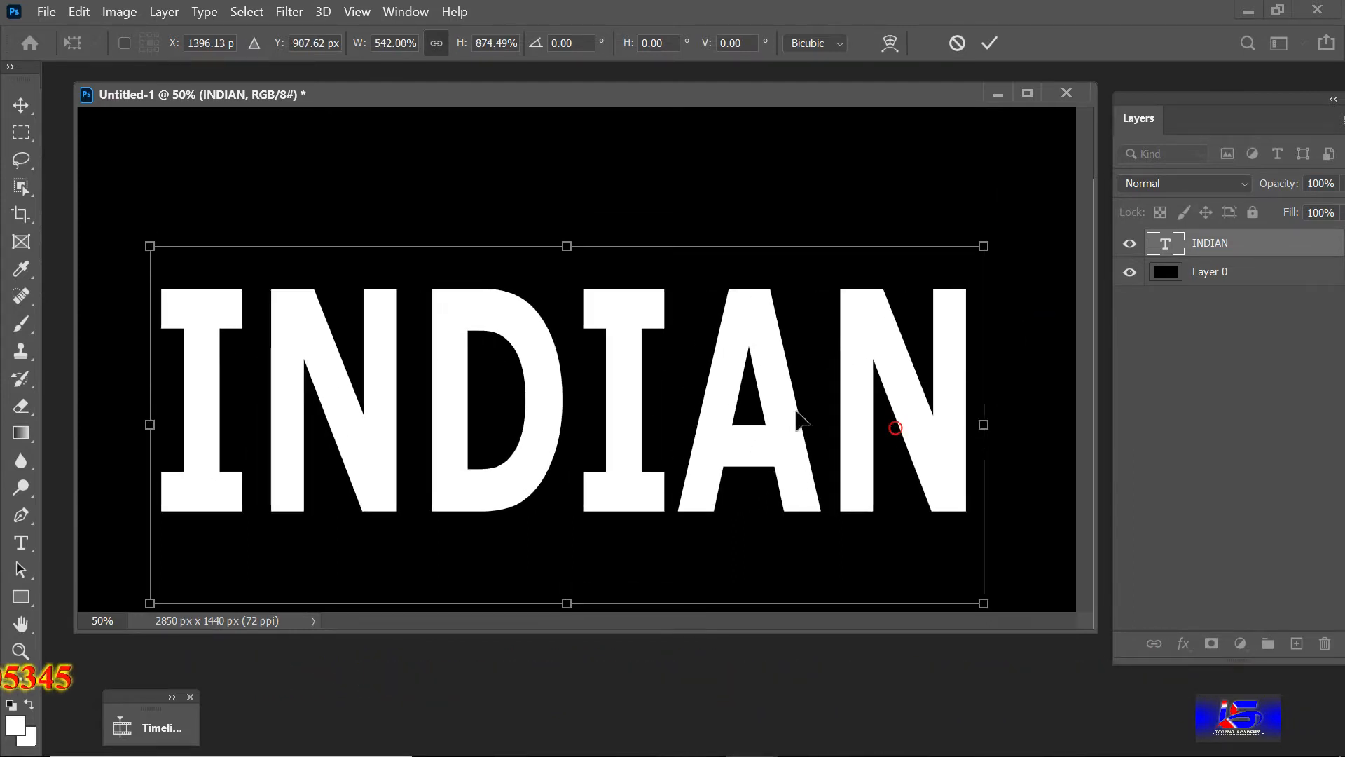
drag(764, 403, 729, 459)
drag(967, 481, 1035, 477)
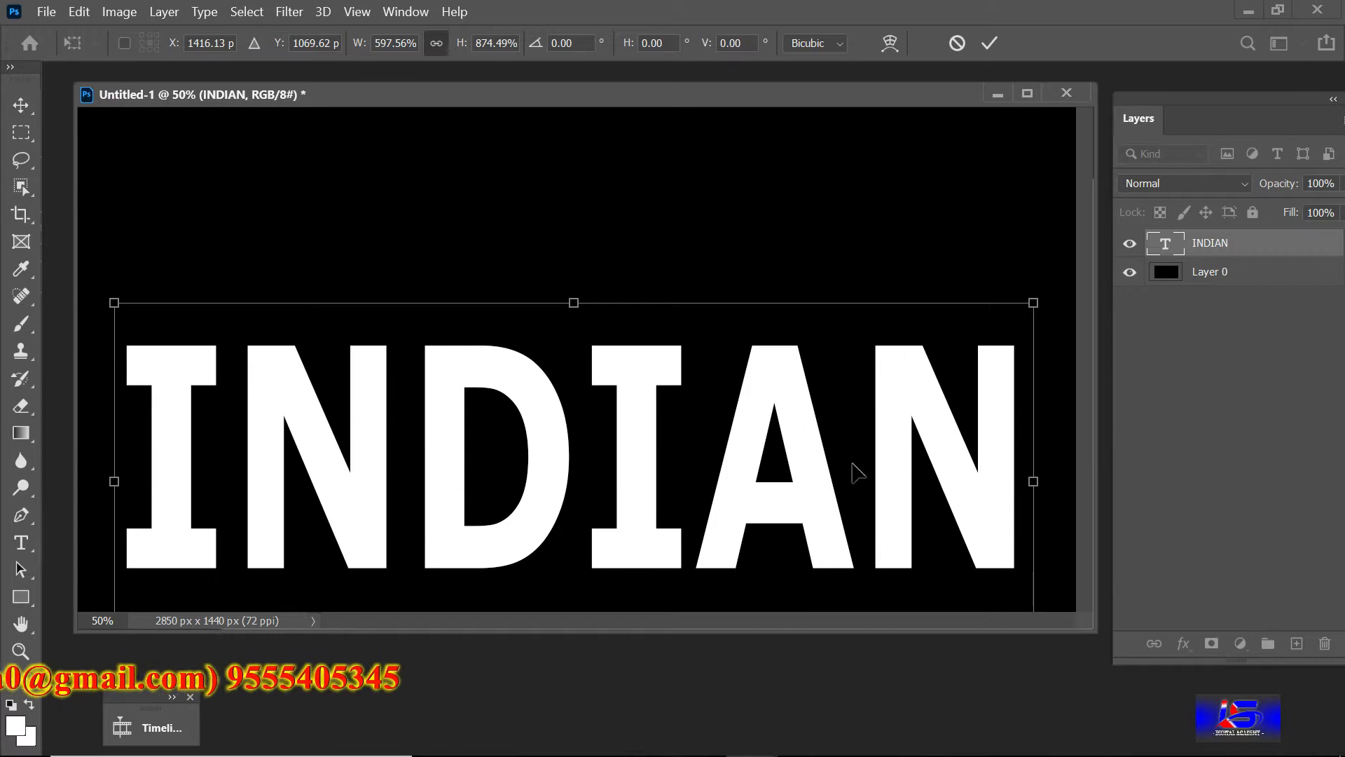
Rotate the INDIAN text 90° clockwise and apply the transform
right_click(804, 447)
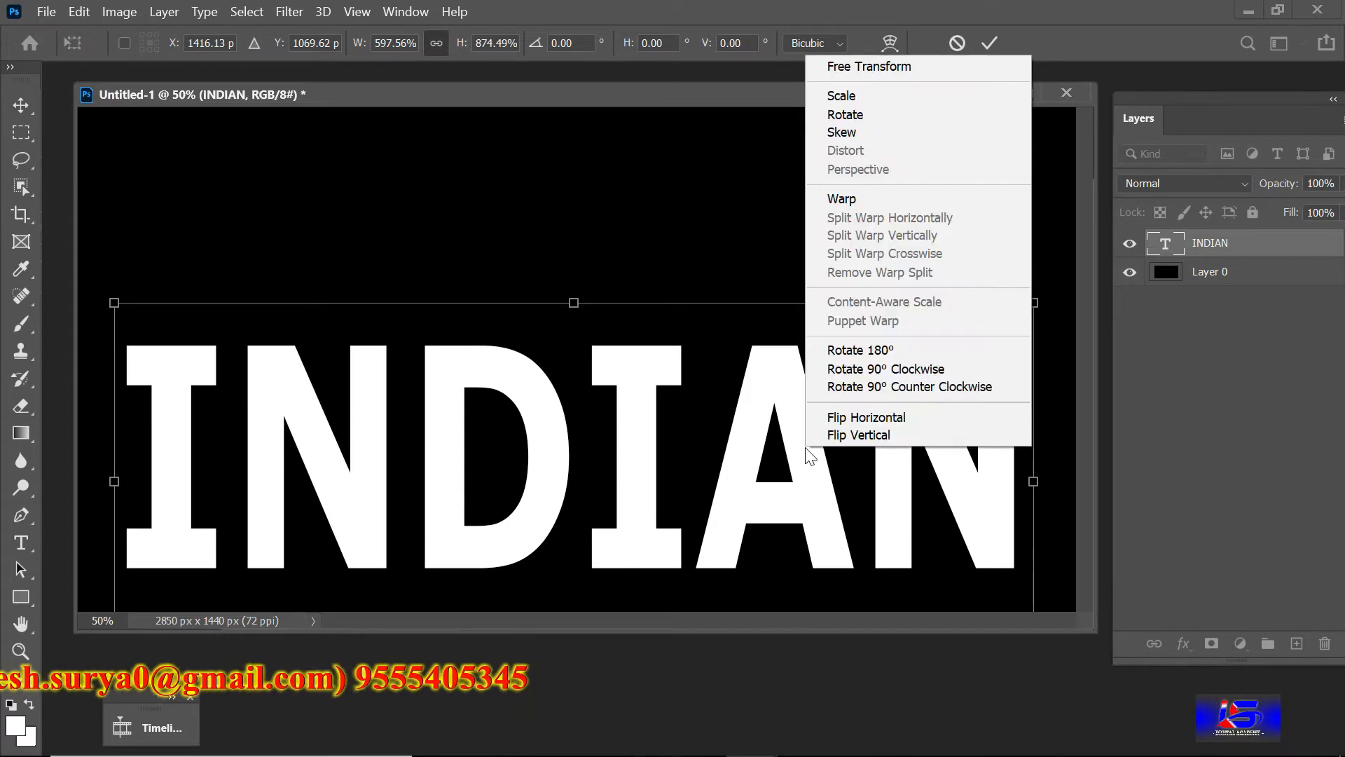
click(944, 368)
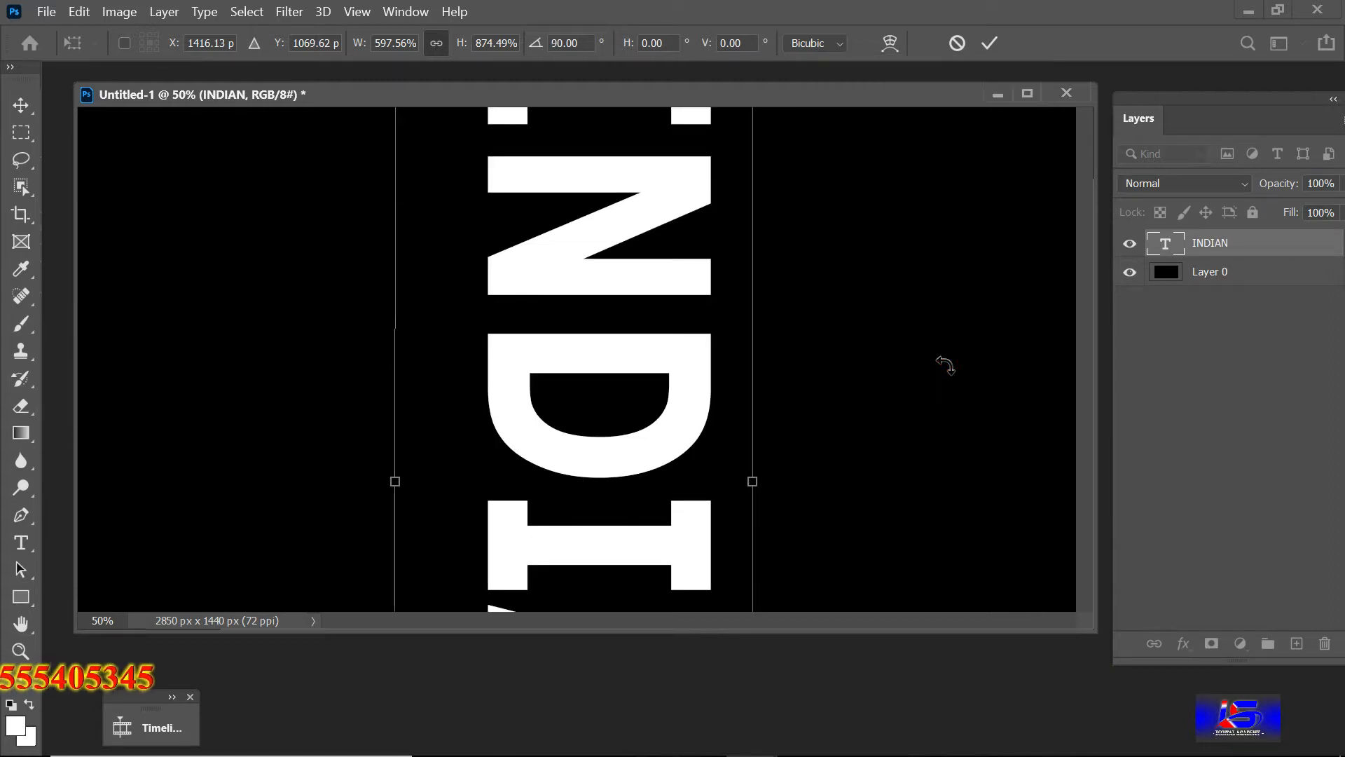
key(Return)
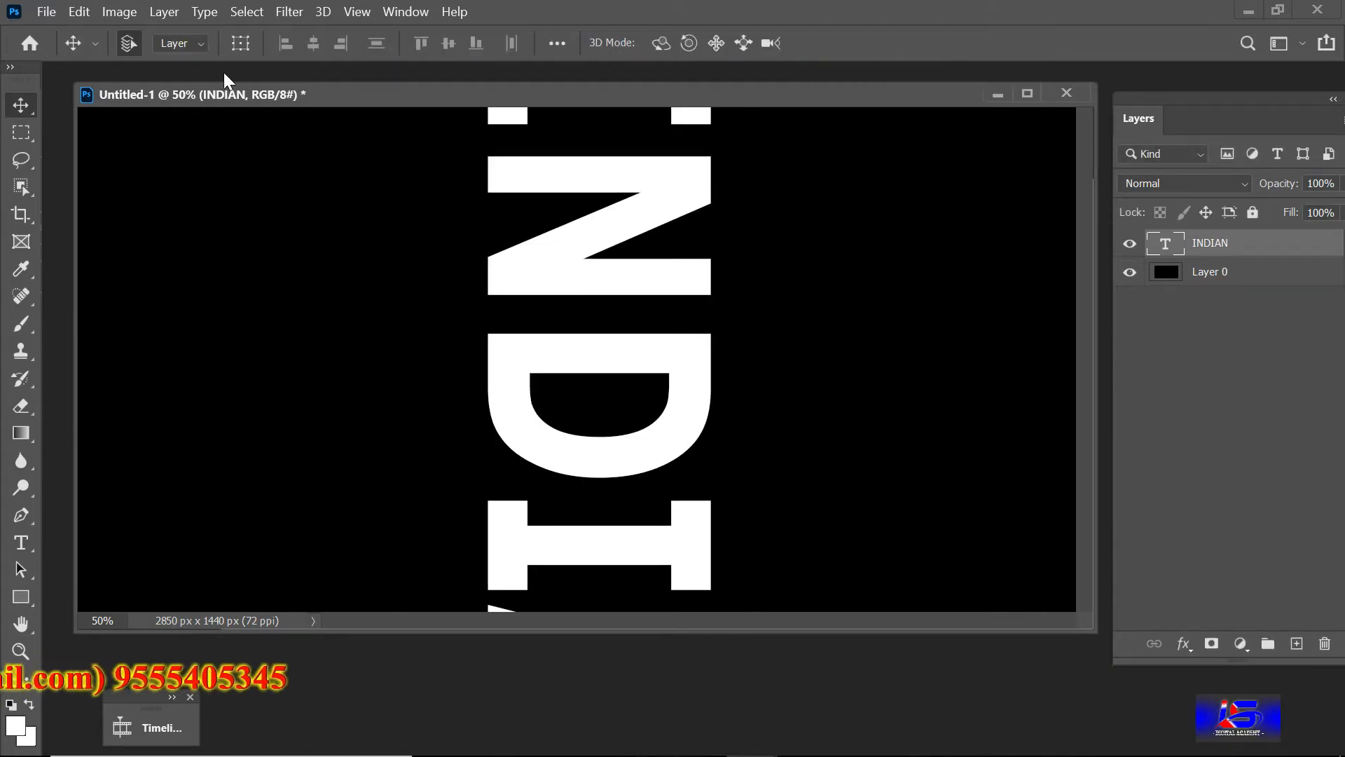
Rasterize the INDIAN text layer and apply the Wind filter with method Wind, direction From the Left
click(285, 14)
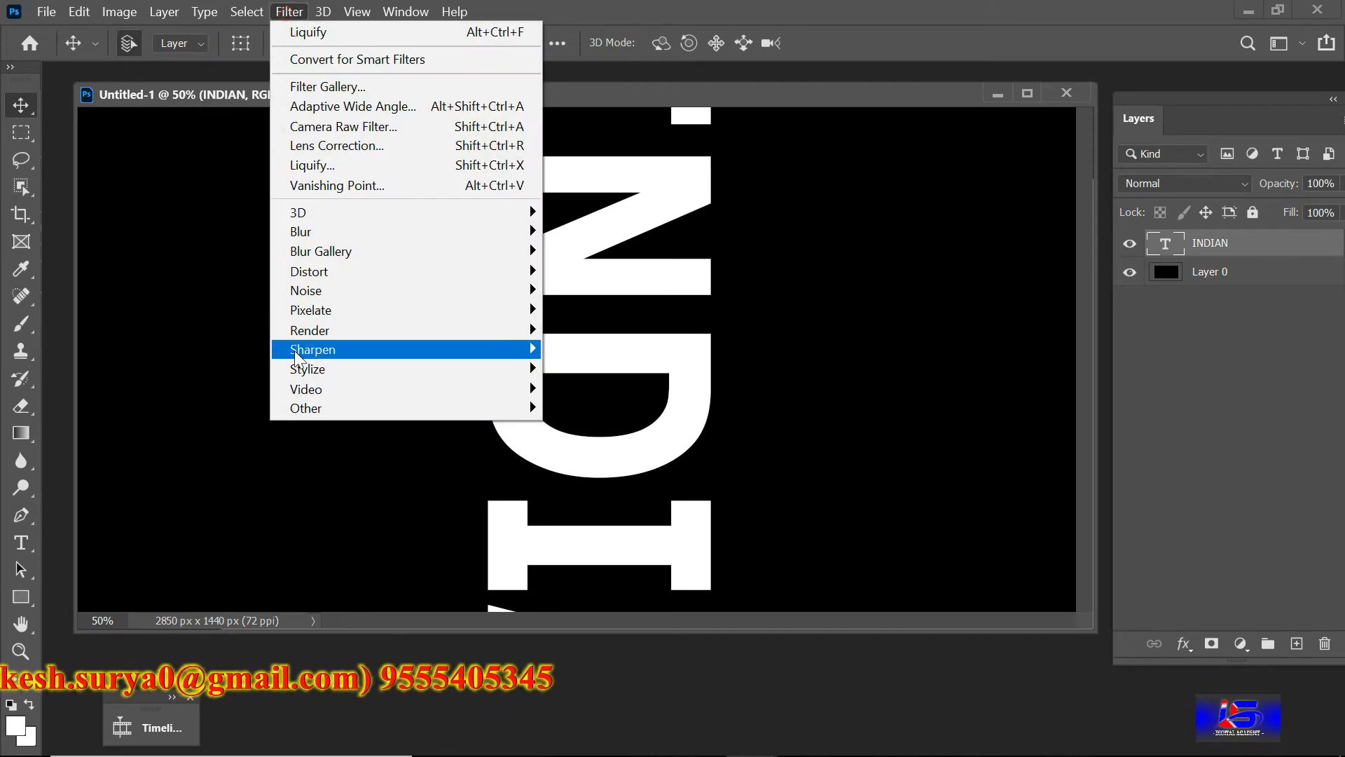
mouse_move(343, 376)
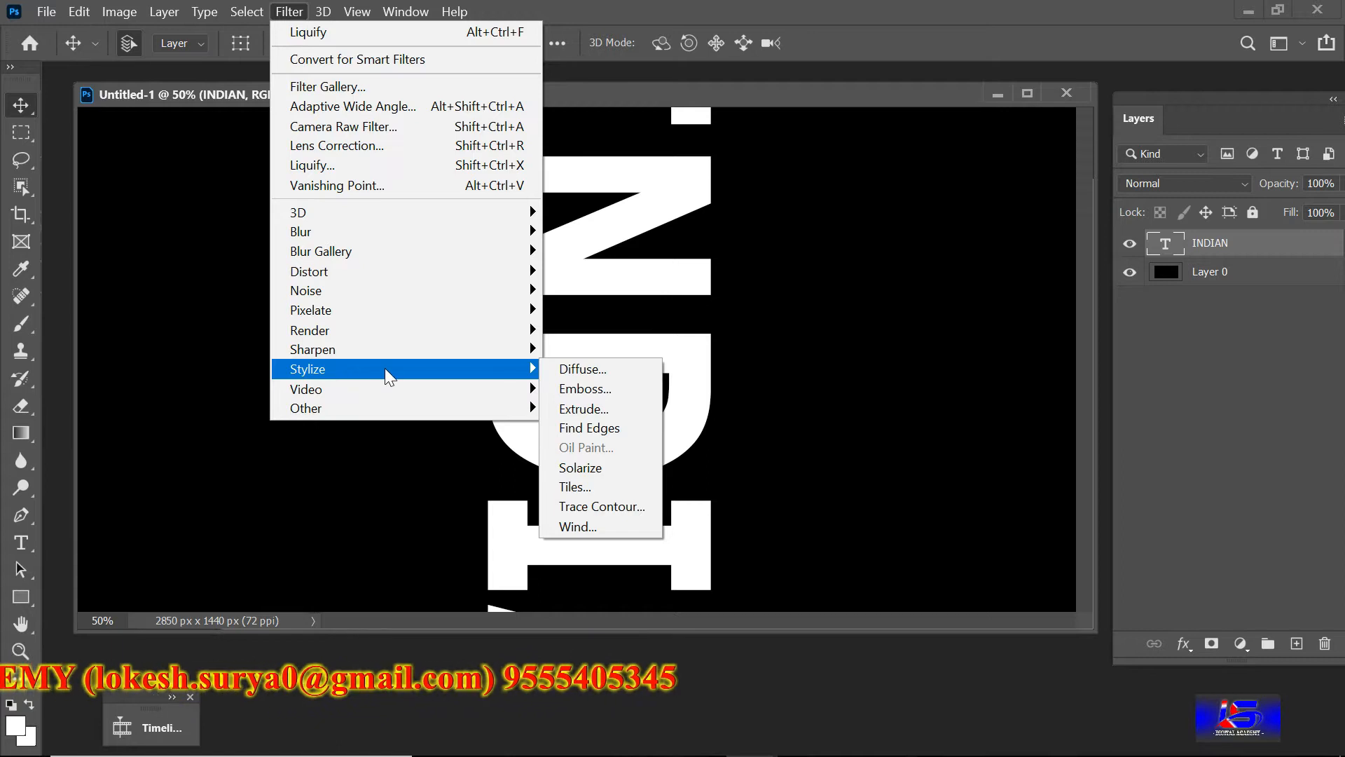
click(621, 524)
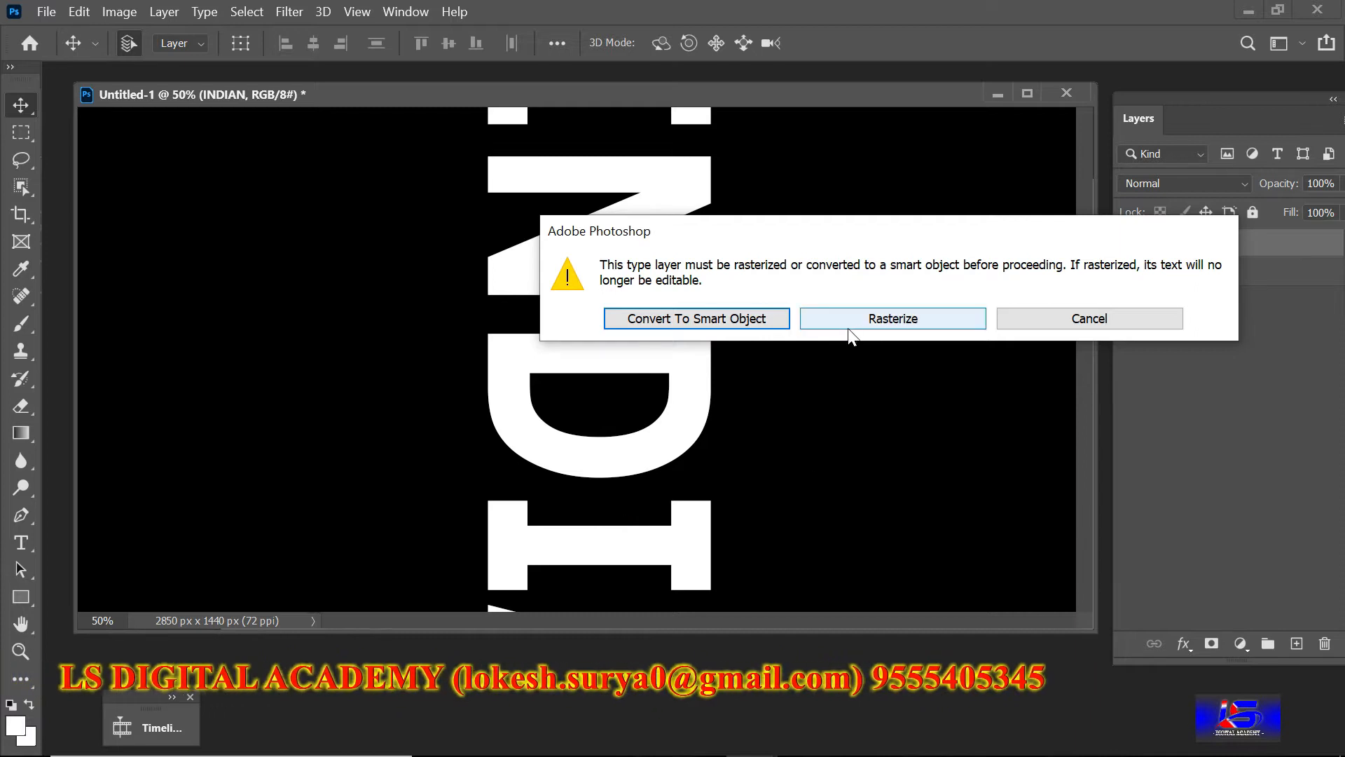
click(909, 323)
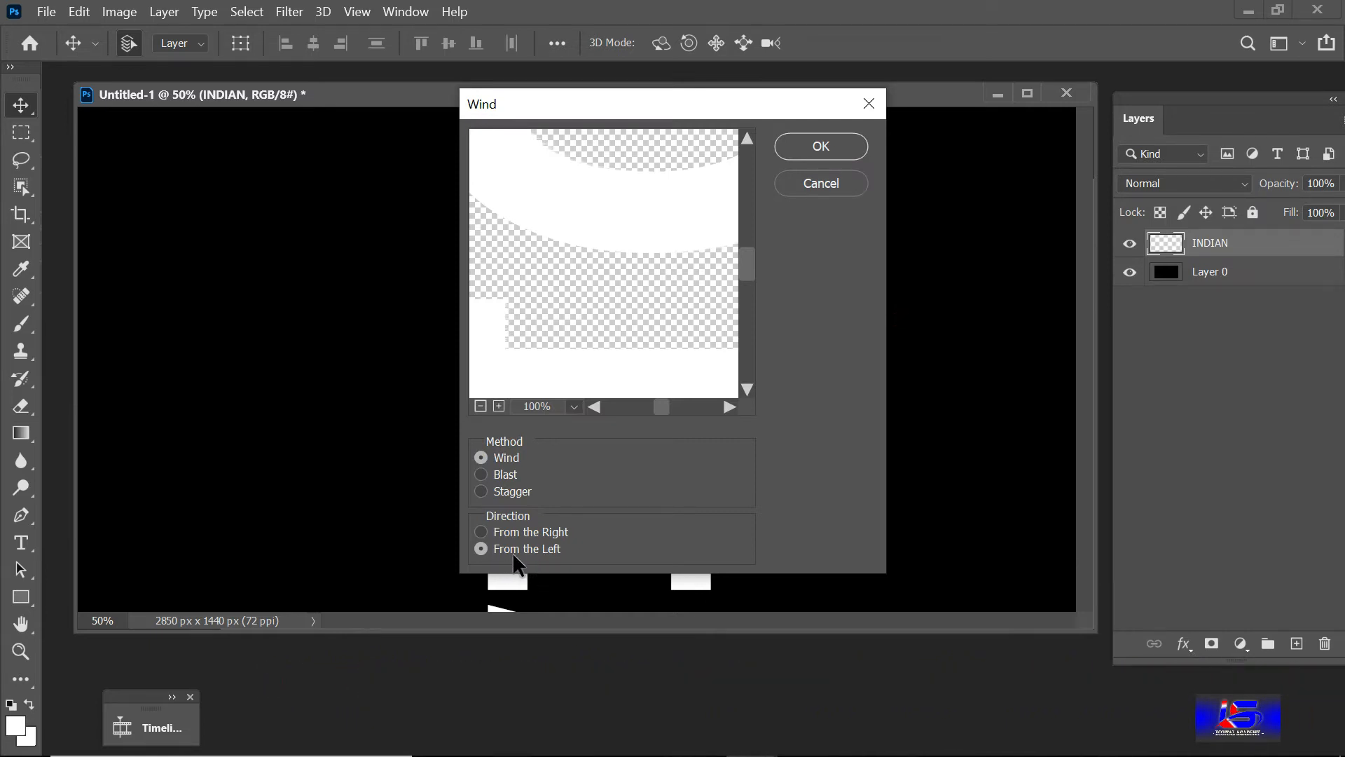
click(544, 548)
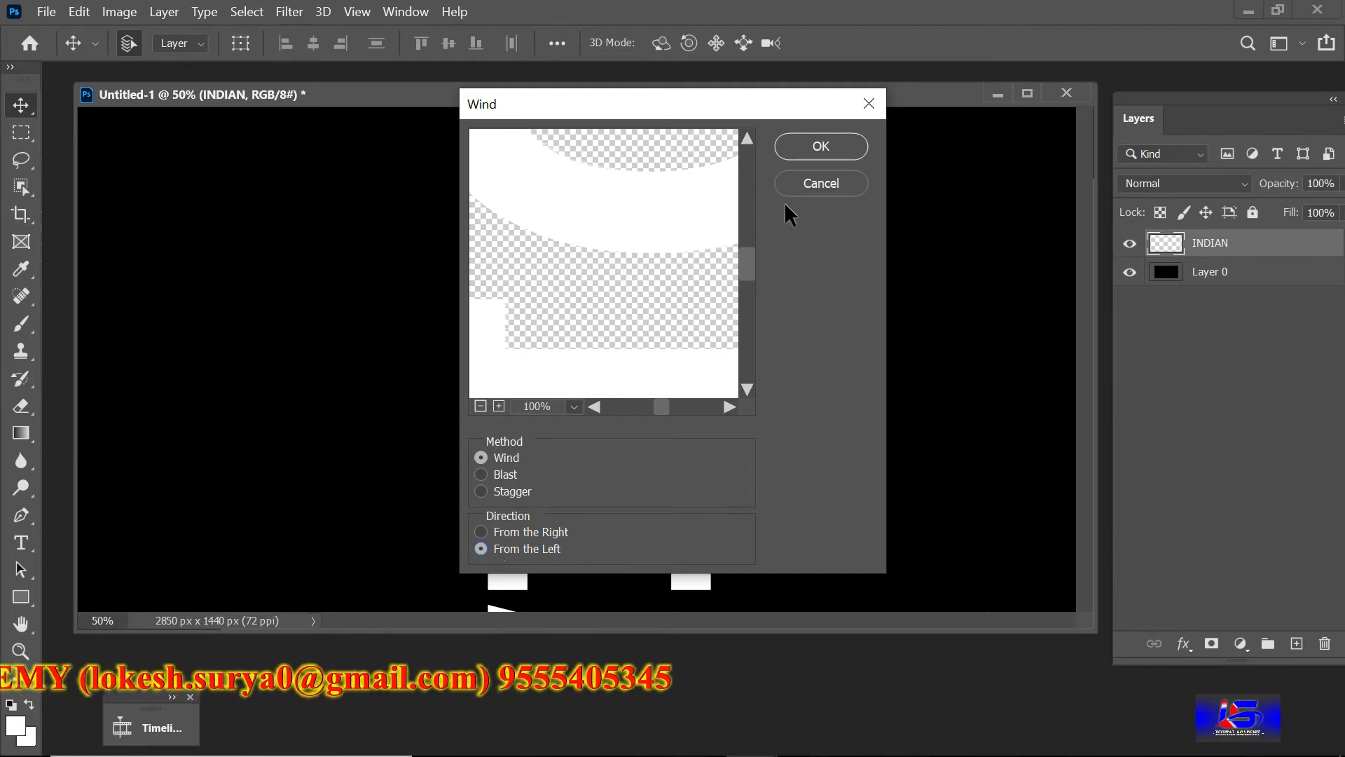
click(822, 145)
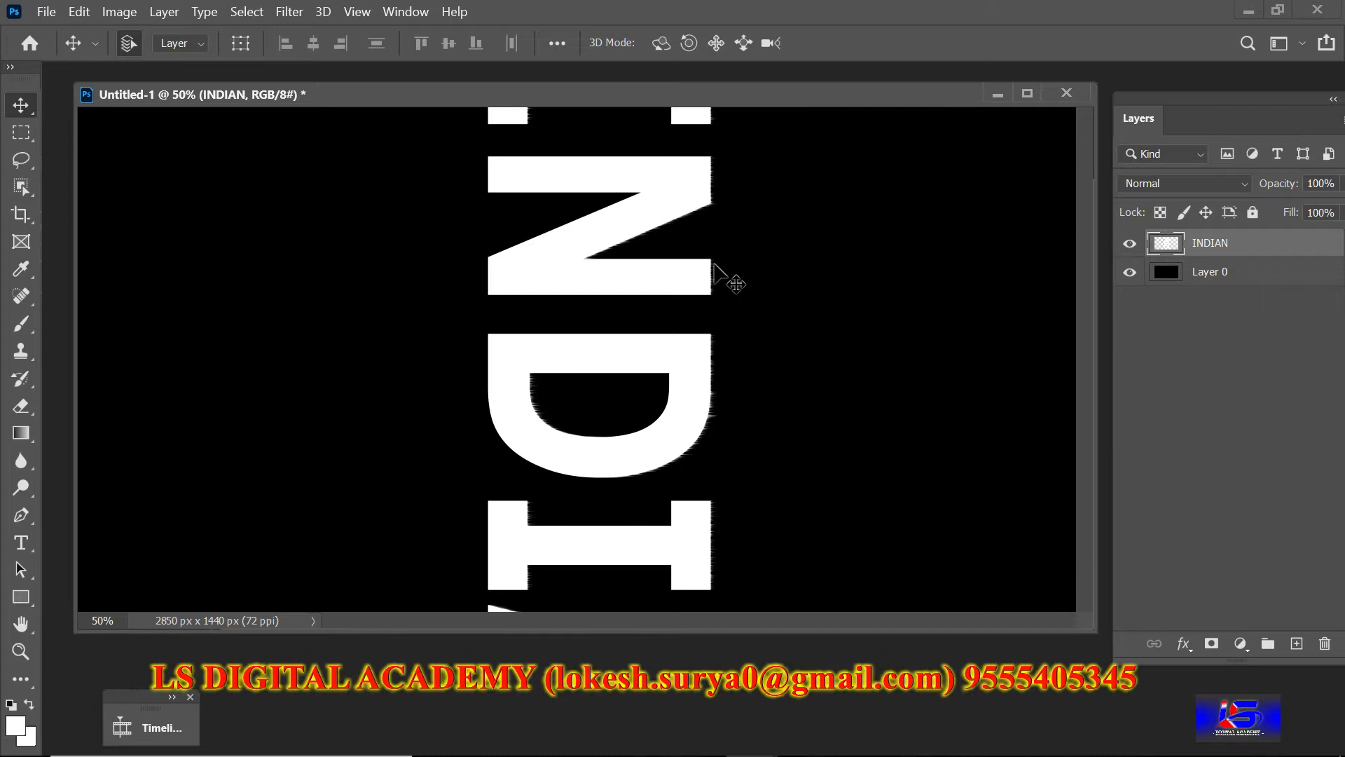
Reapply the Wind filter to the INDIAN layer several times to lengthen the streaks
click(291, 13)
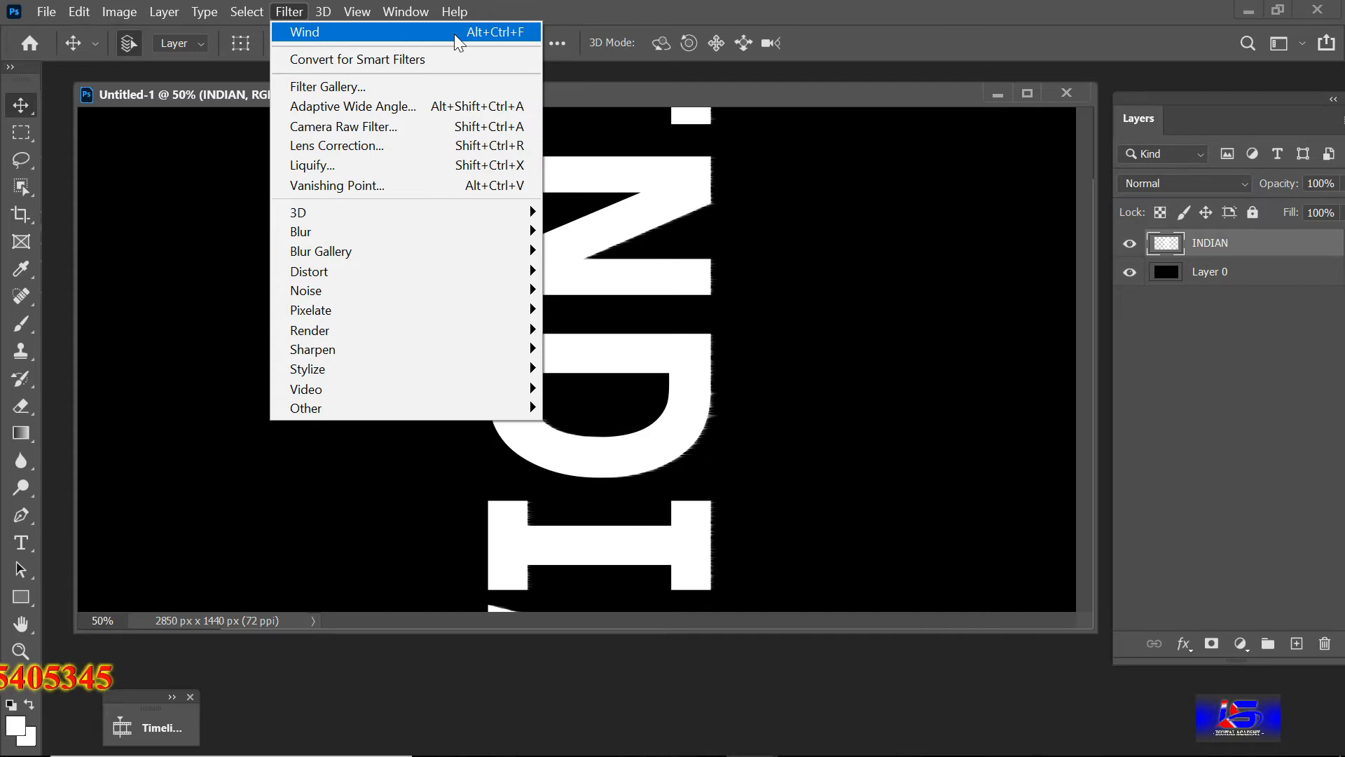
click(527, 33)
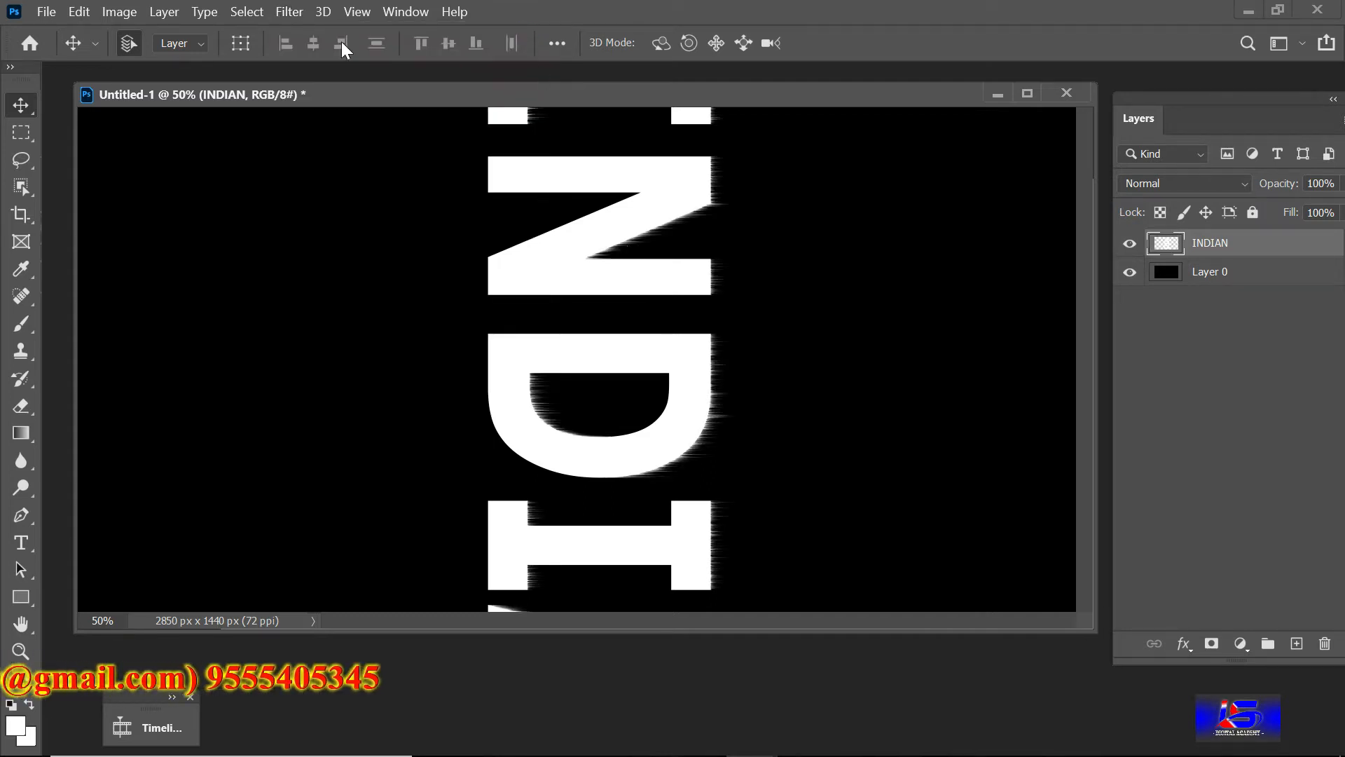
click(293, 12)
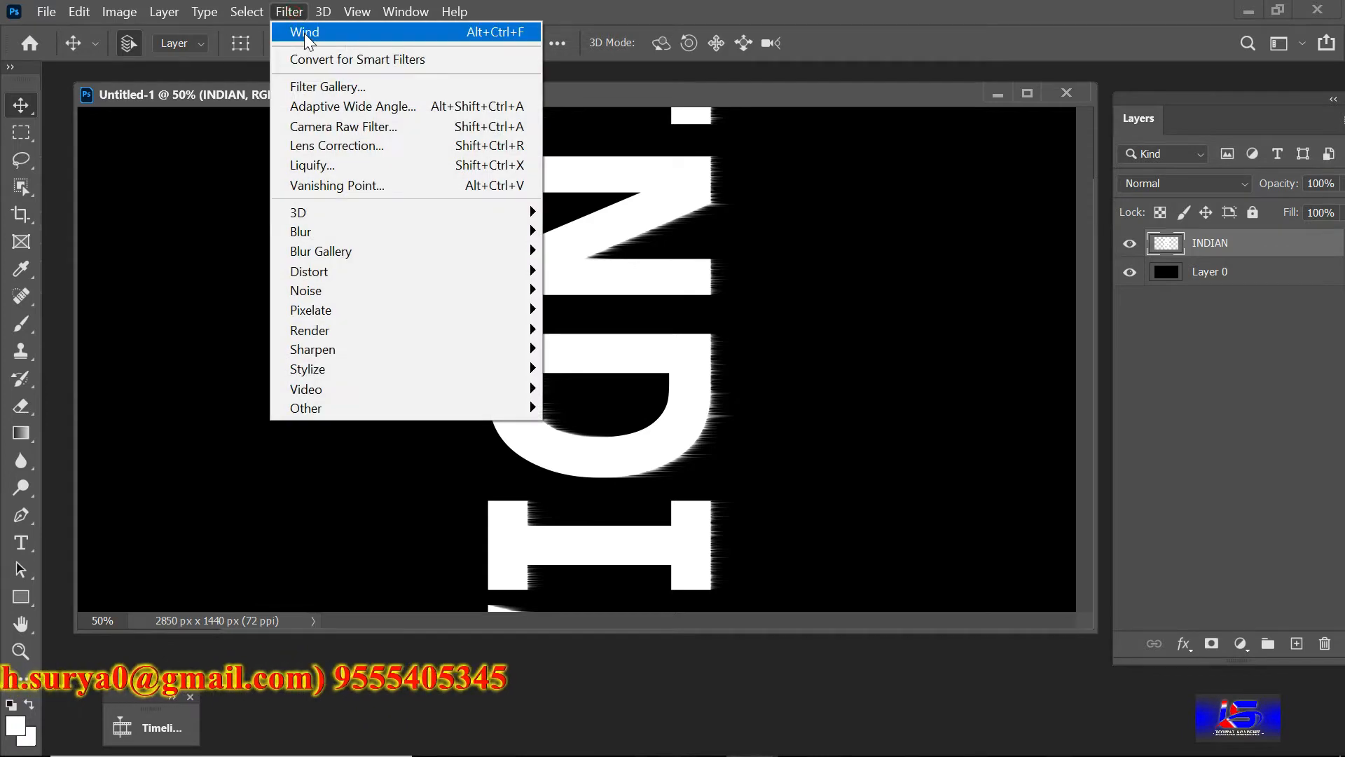
click(304, 33)
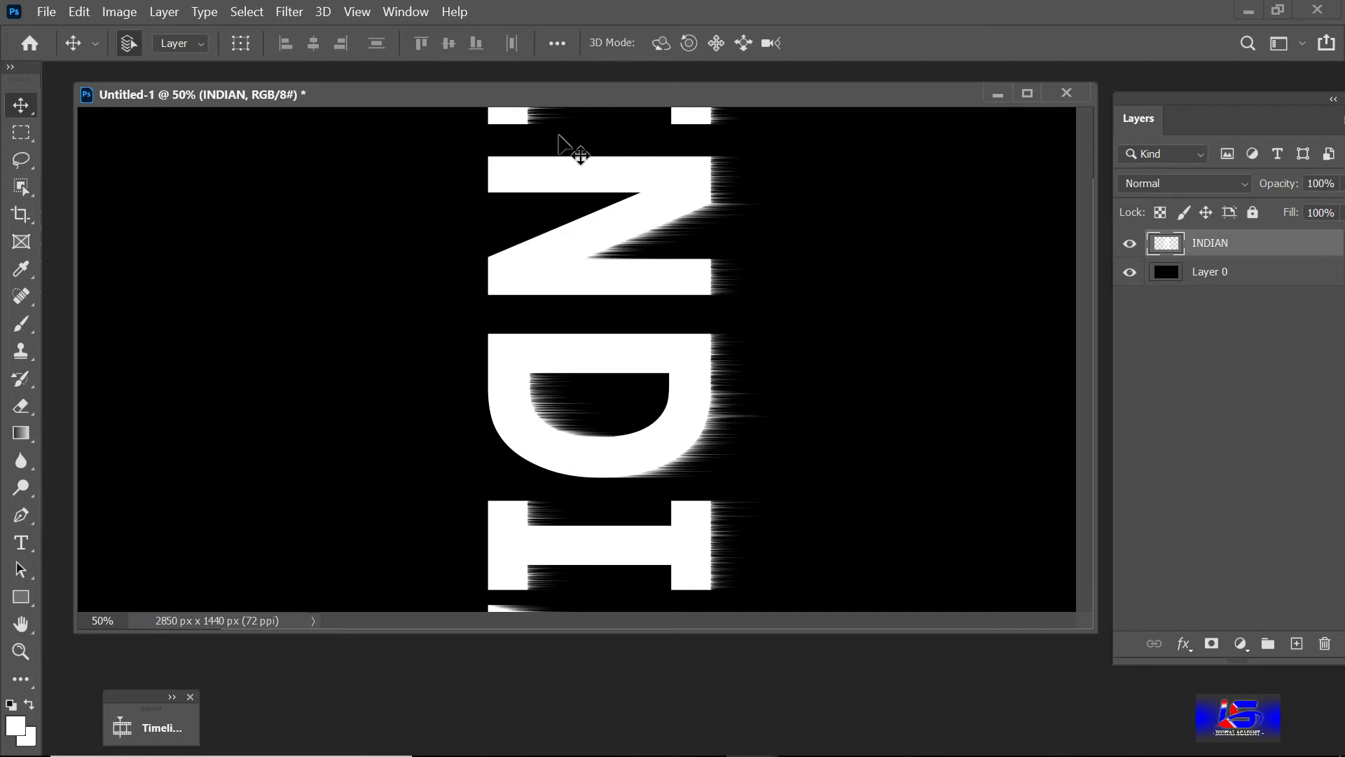
click(289, 12)
click(287, 12)
click(288, 12)
click(294, 32)
click(288, 12)
click(294, 31)
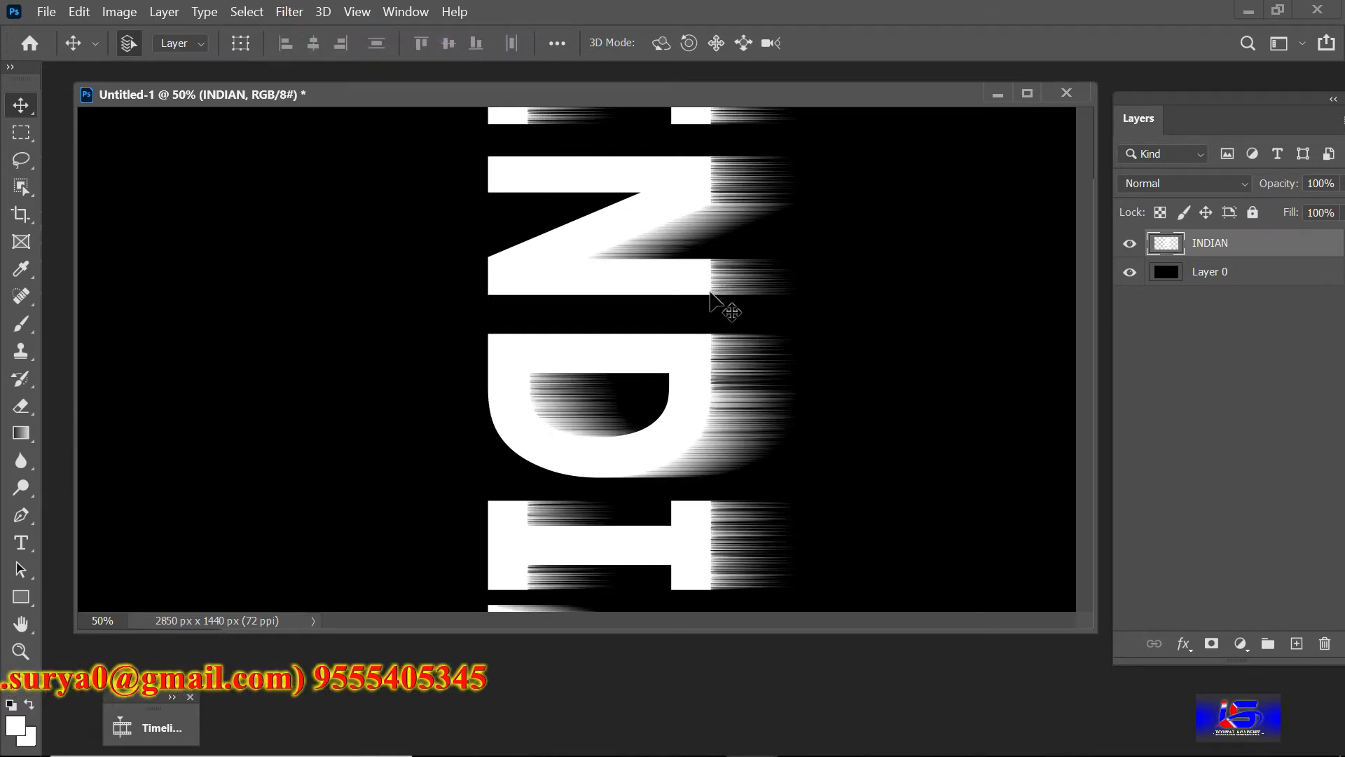
Rotate the INDIAN layer 90° counter-clockwise, centre the word horizontally in the lower part of the canvas, and apply the transform
key(ctrl+t)
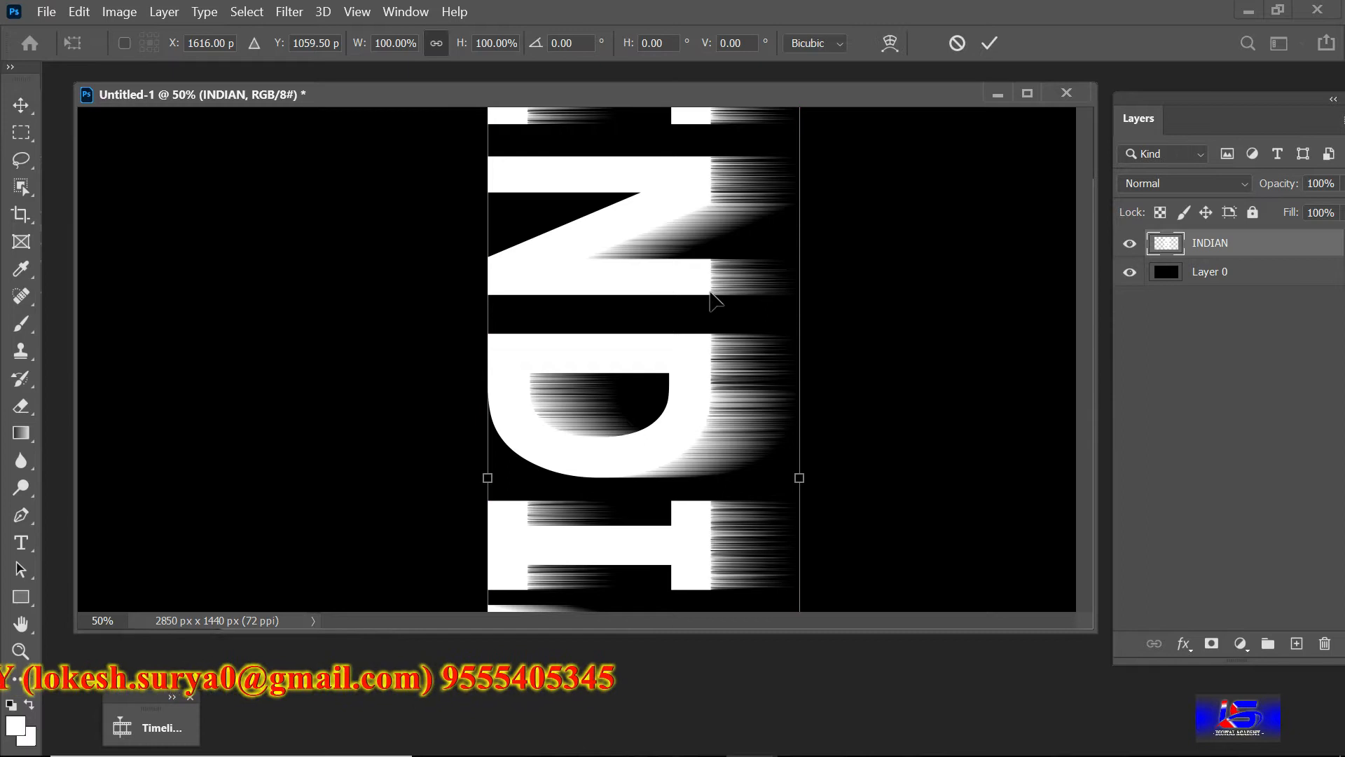
right_click(683, 286)
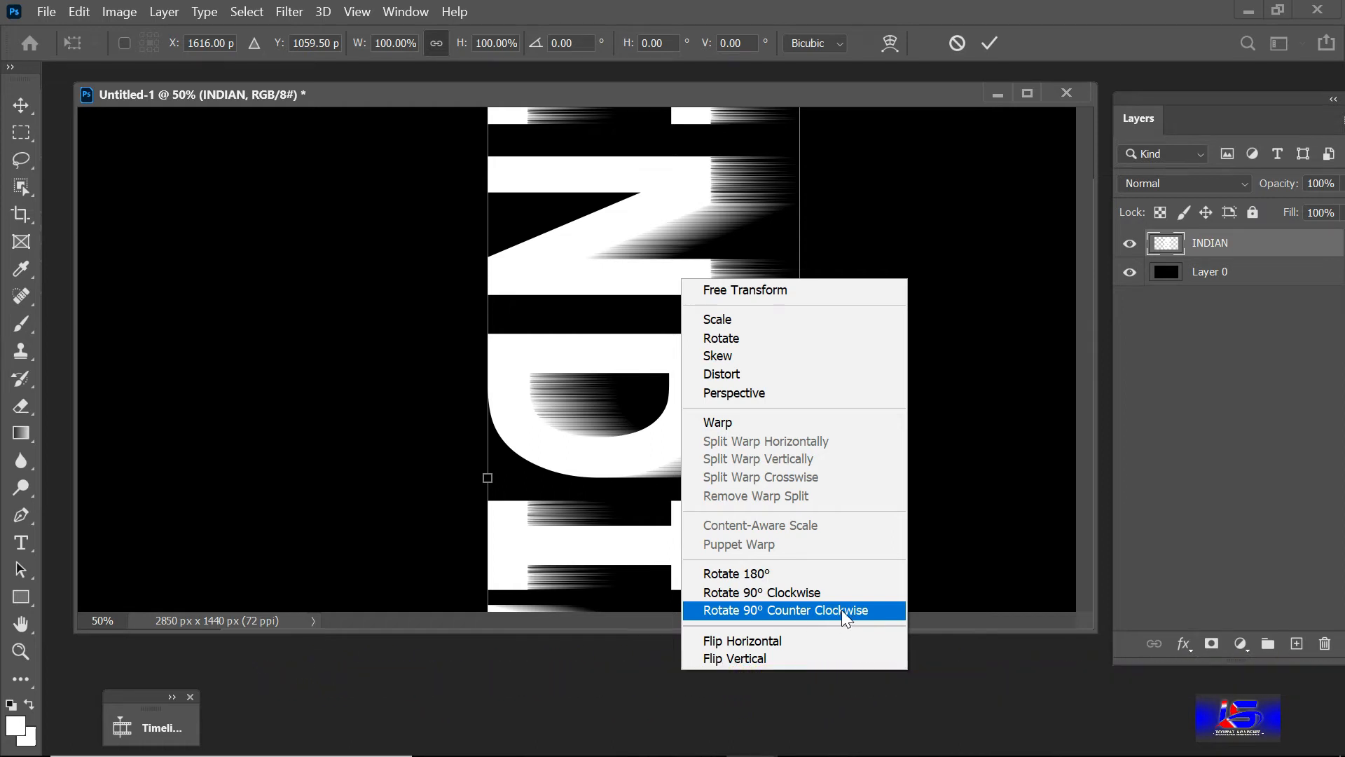
click(862, 617)
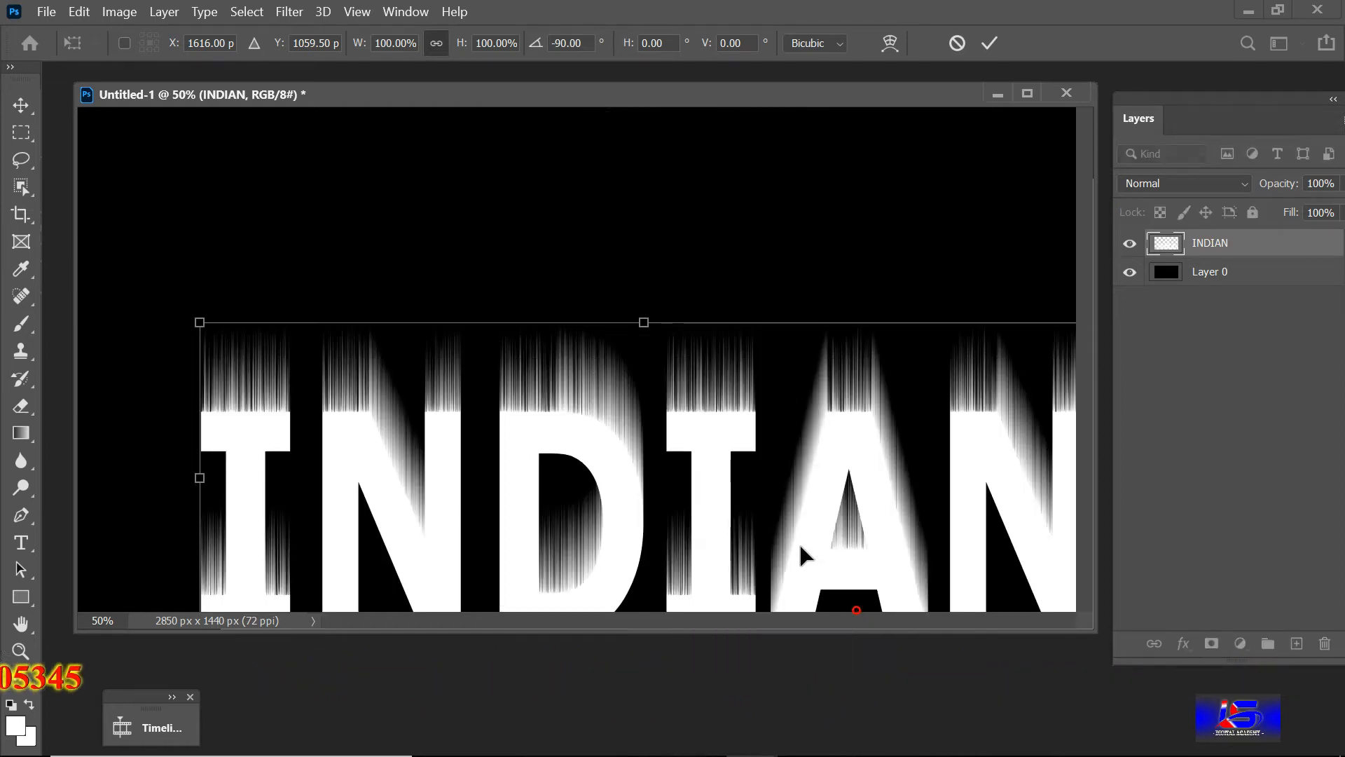
drag(790, 534, 729, 498)
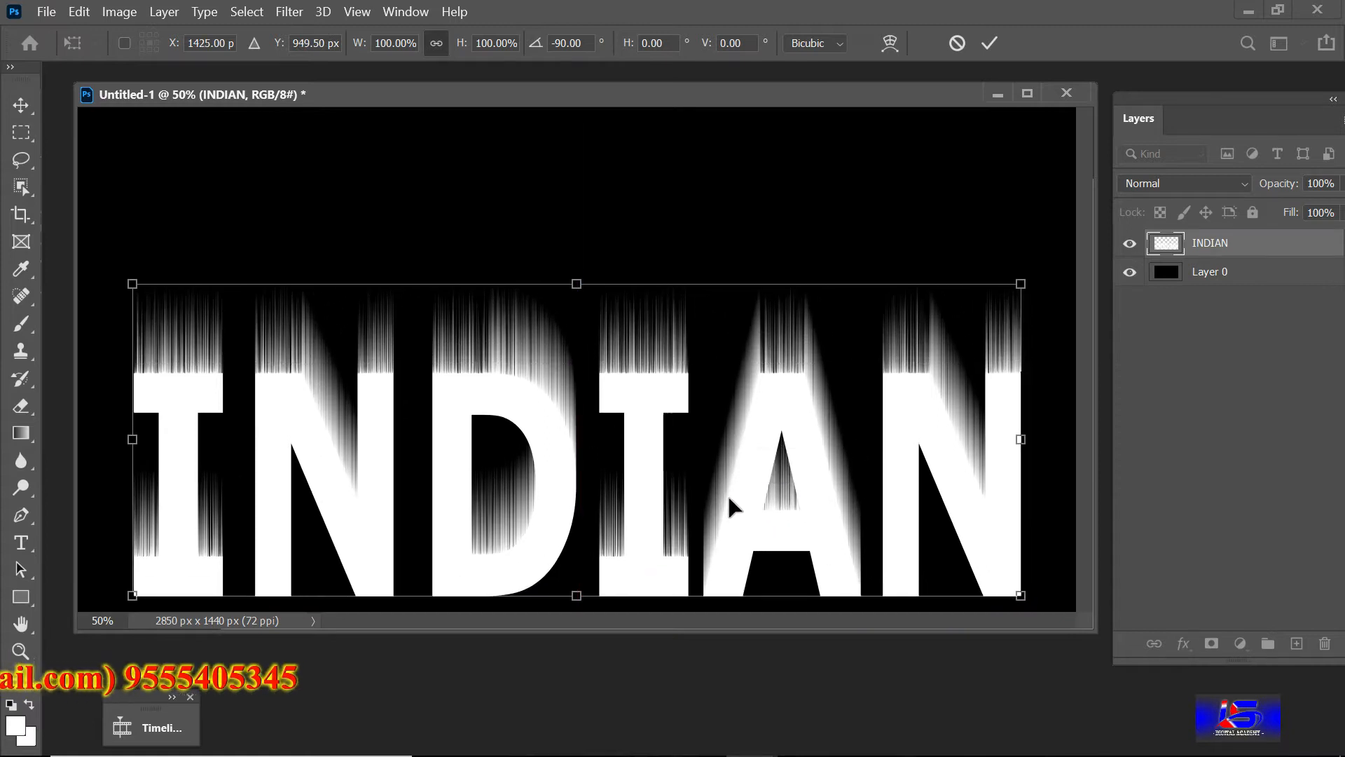
key(Return)
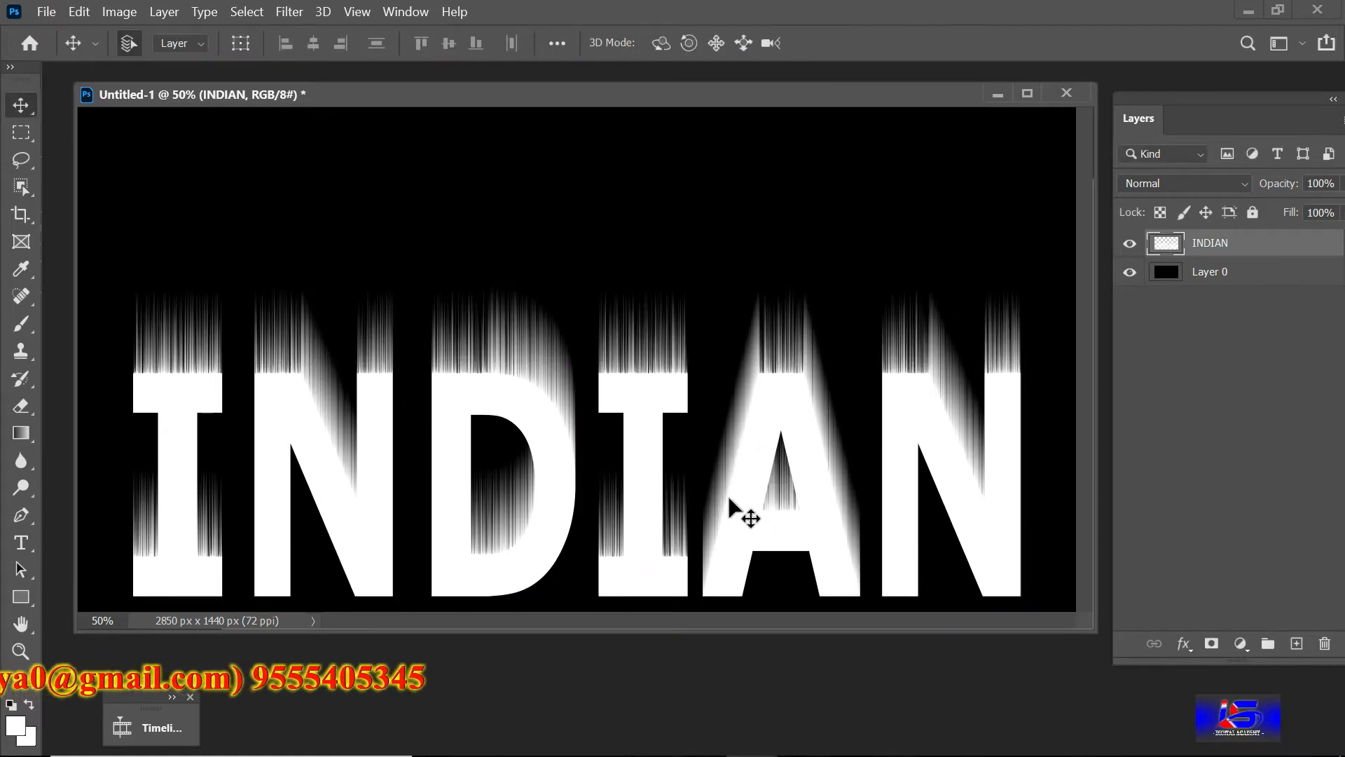
Apply a Gaussian Blur with a radius of 2 pixels to the INDIAN layer
click(300, 10)
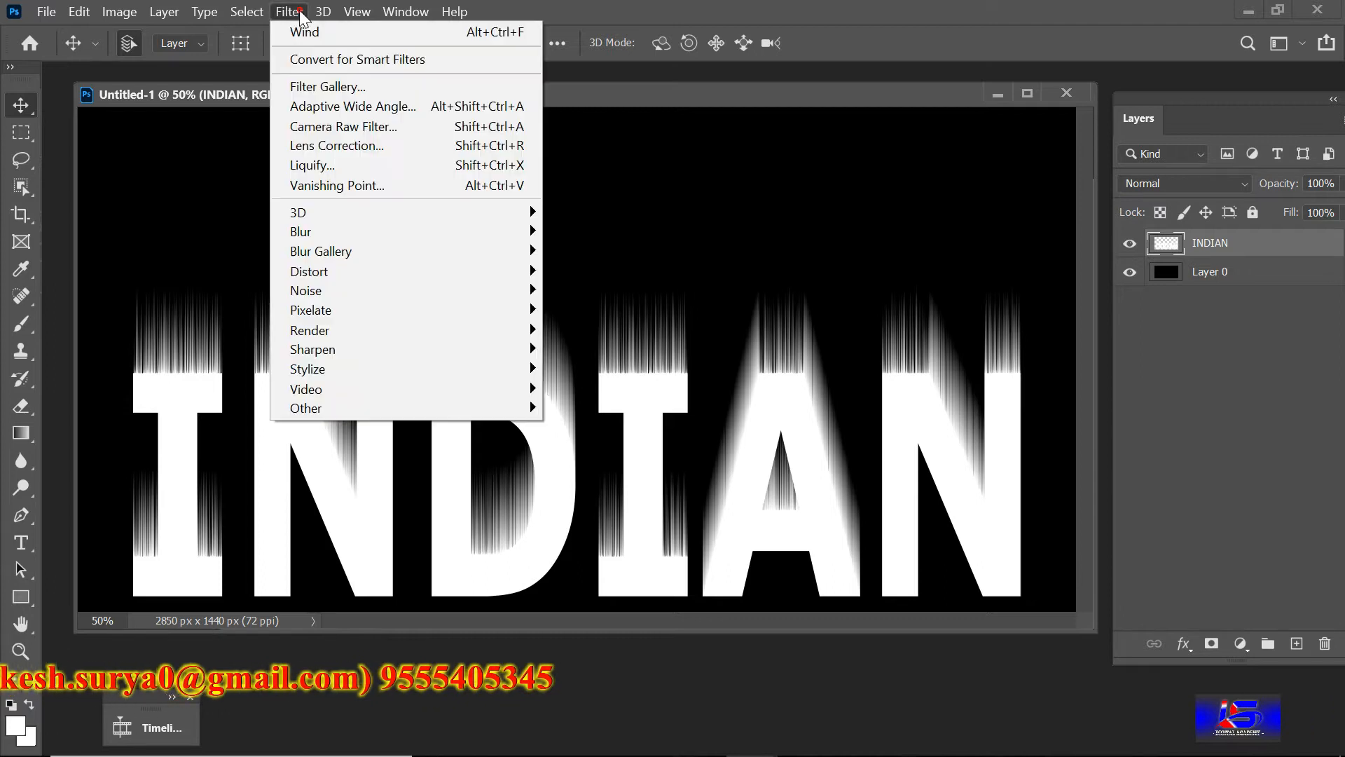
mouse_move(323, 236)
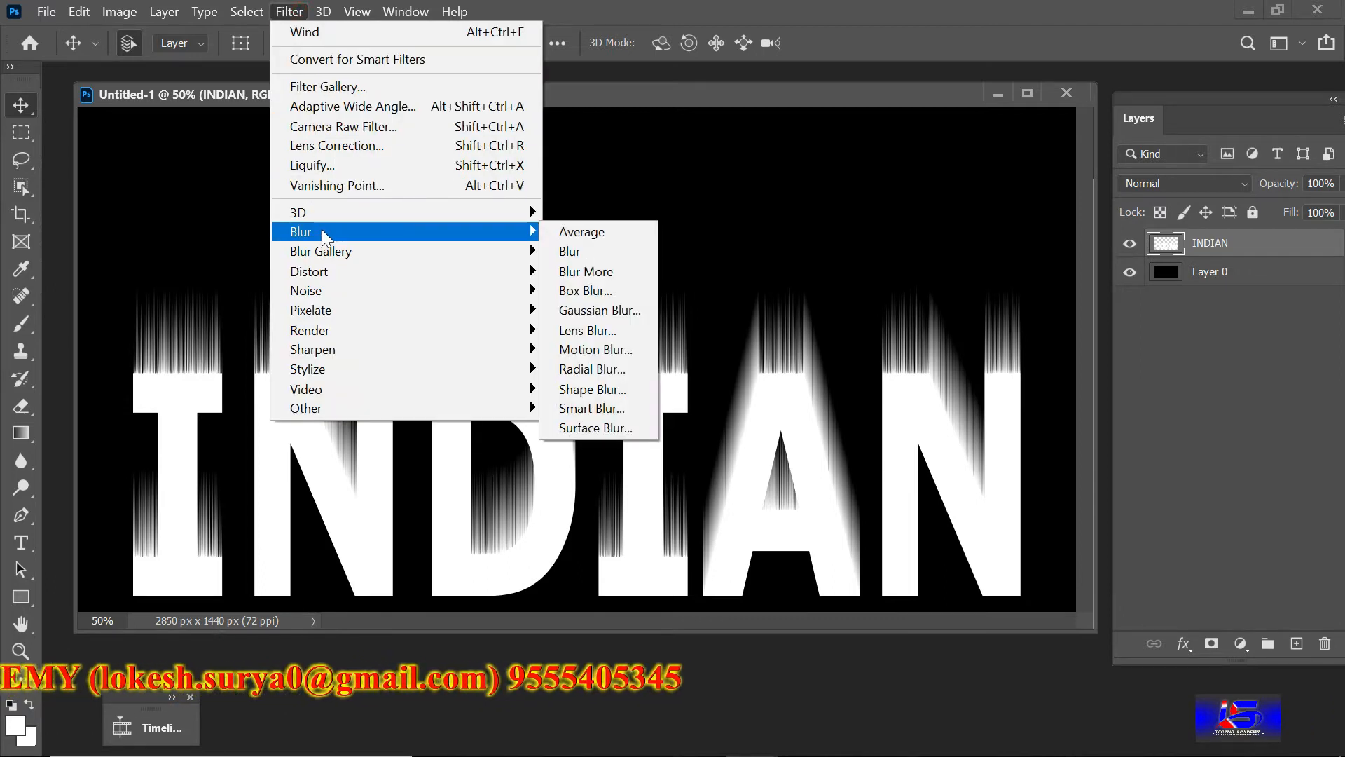
click(625, 313)
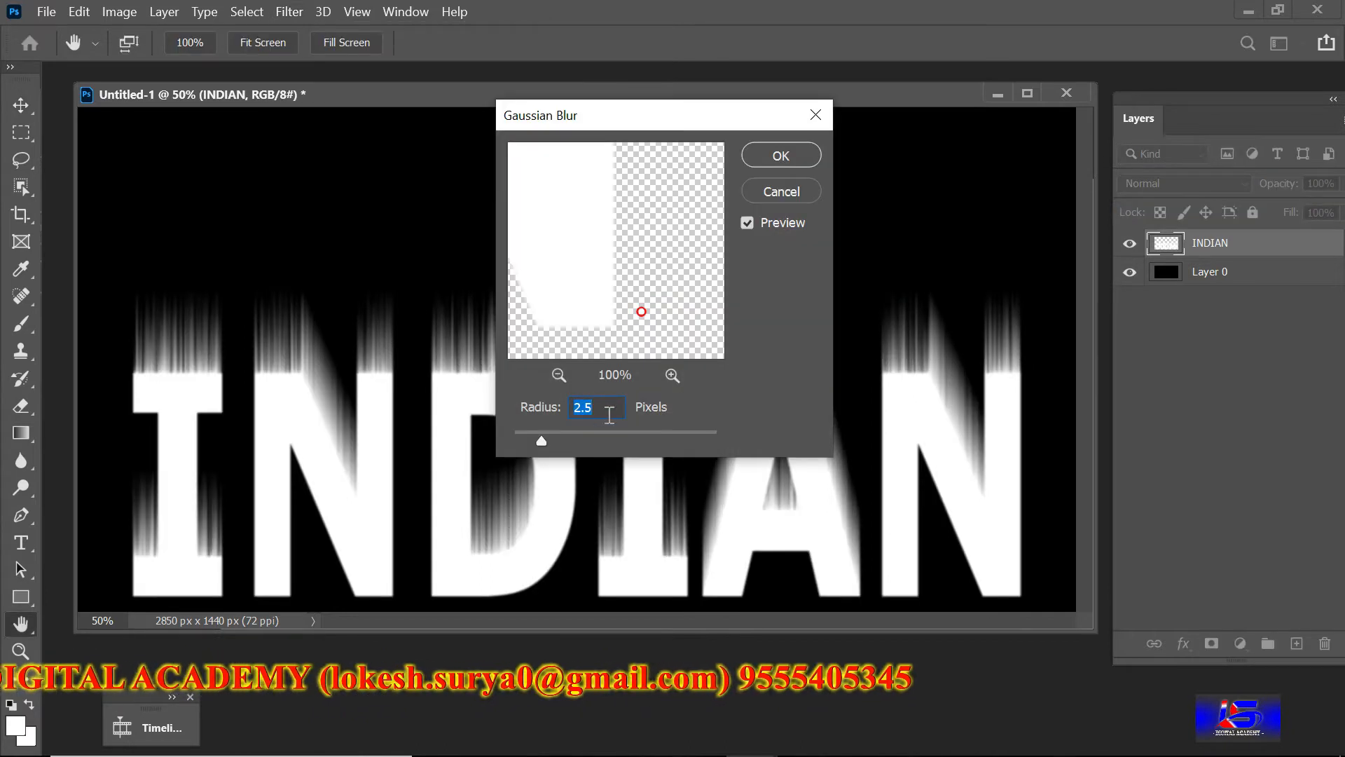
click(608, 407)
text(2)
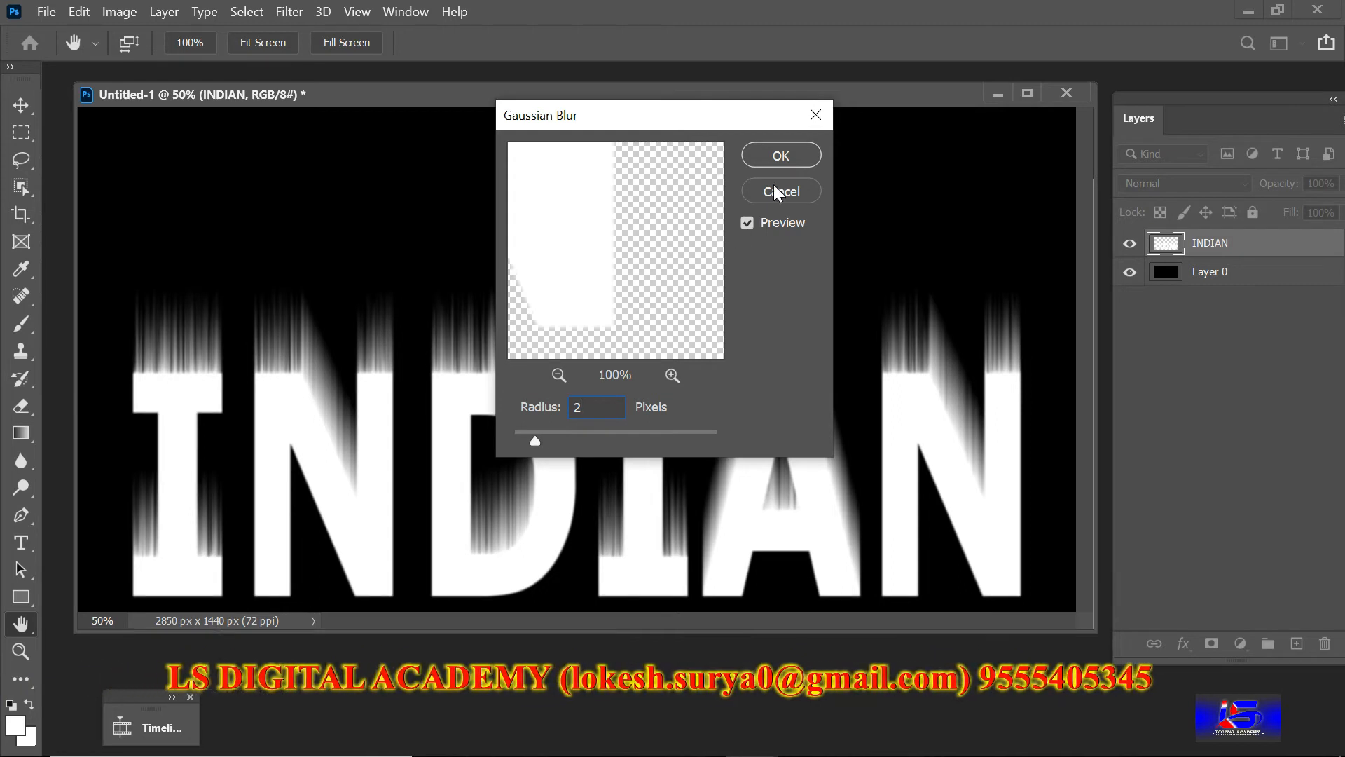
click(780, 155)
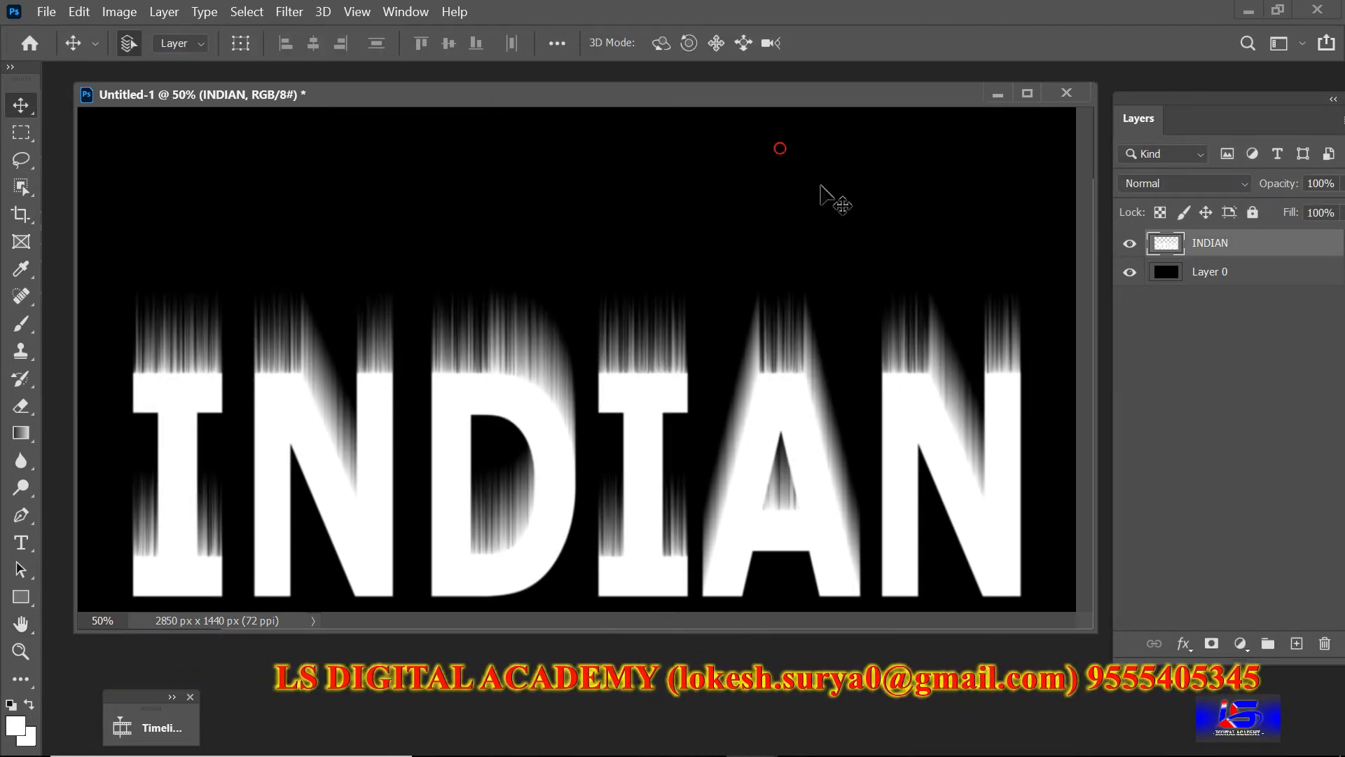
Duplicate the black Layer 0 and merge the INDIAN layer down into the copy
click(1233, 277)
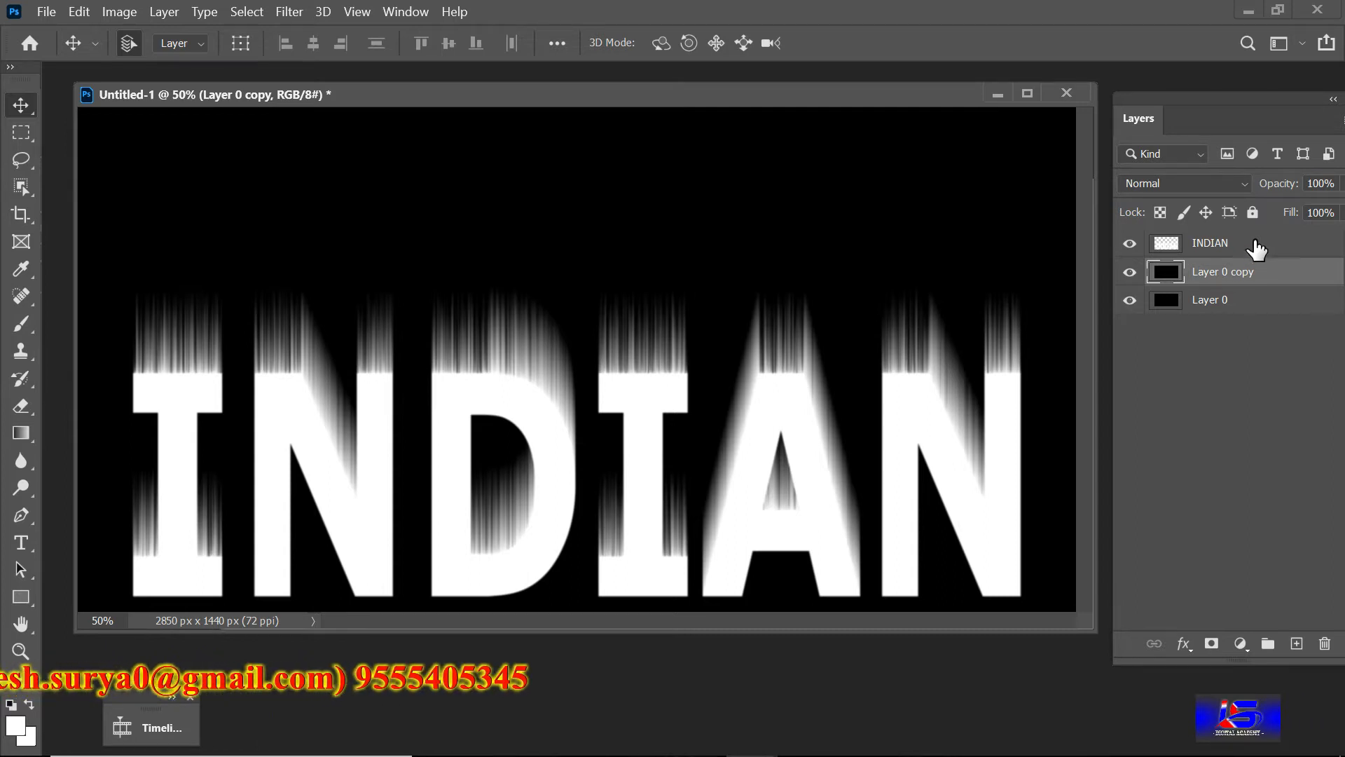
click(1275, 245)
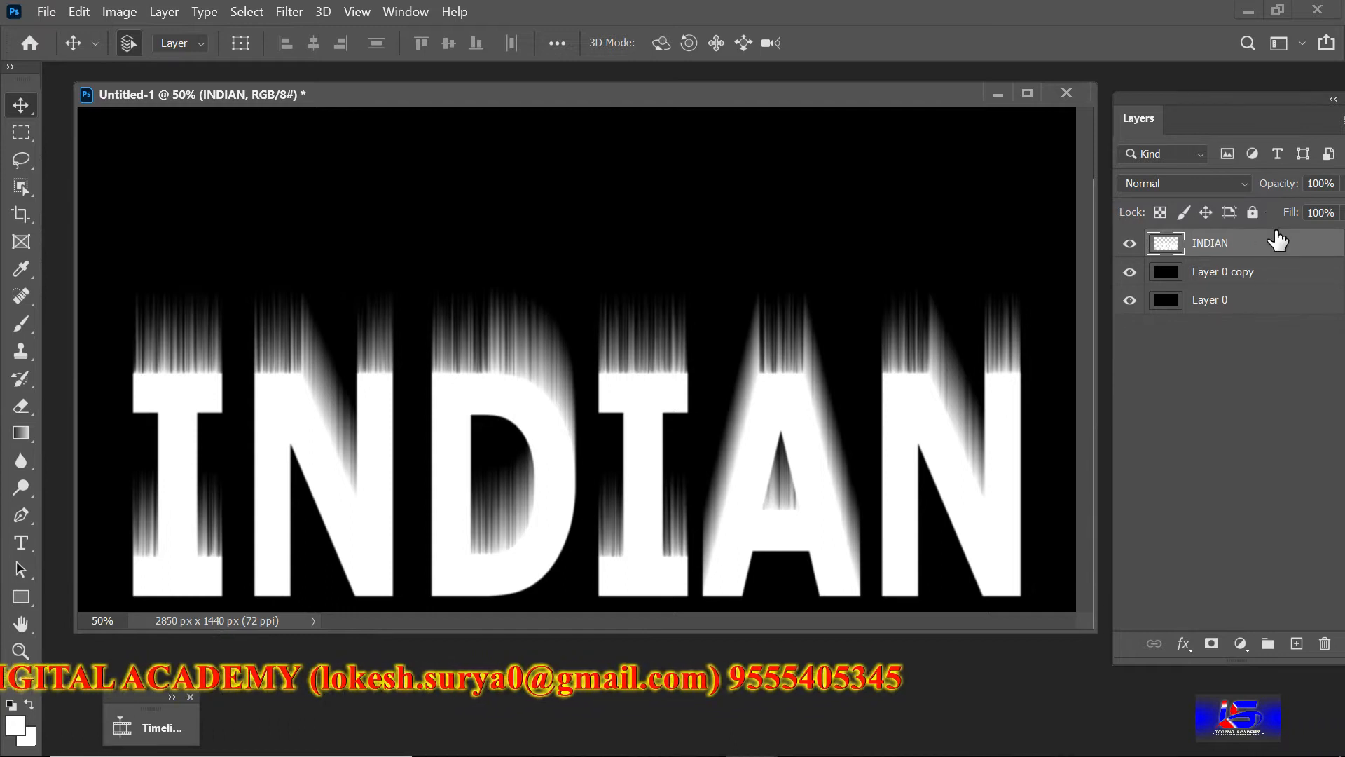
key(ctrl+e)
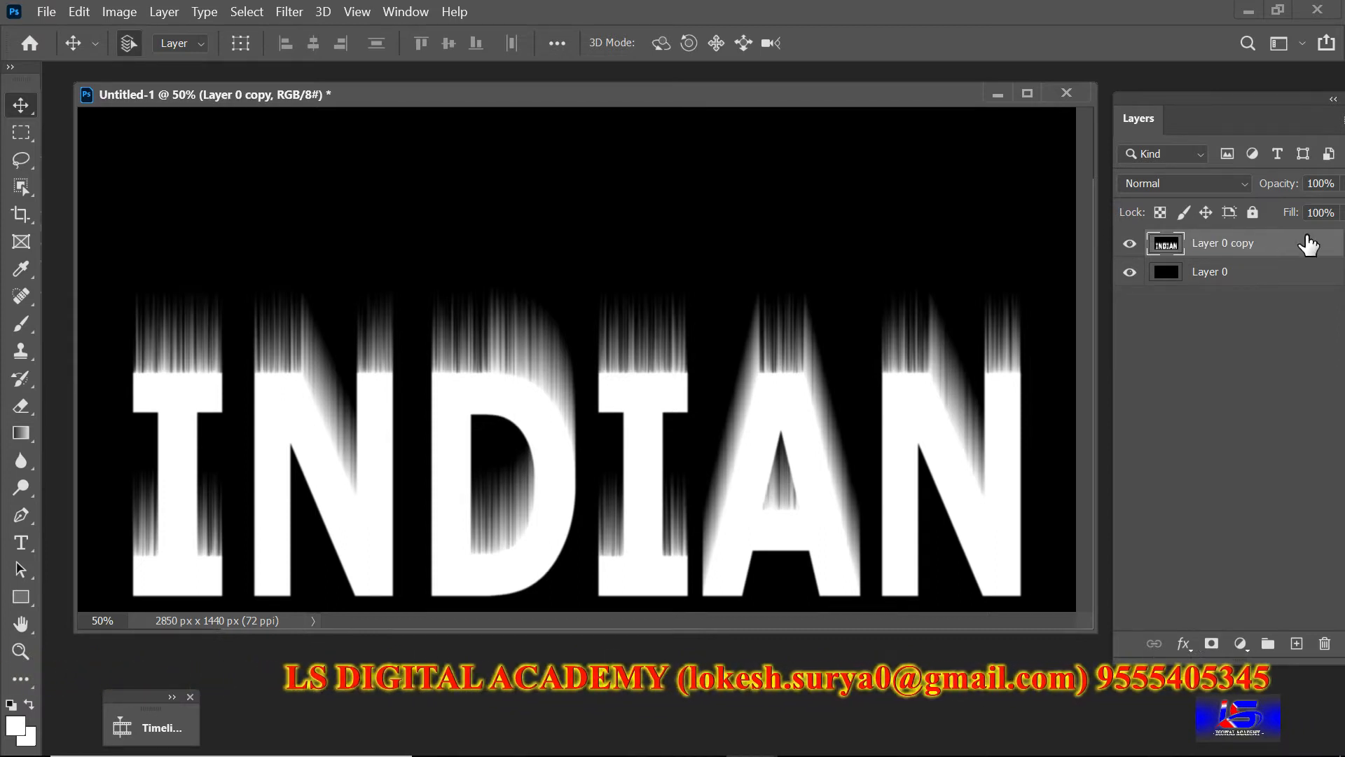
Open Liquify on the merged layer and use Forward Warp to pull the first I's upper and lower streaks into wavy flames
click(296, 14)
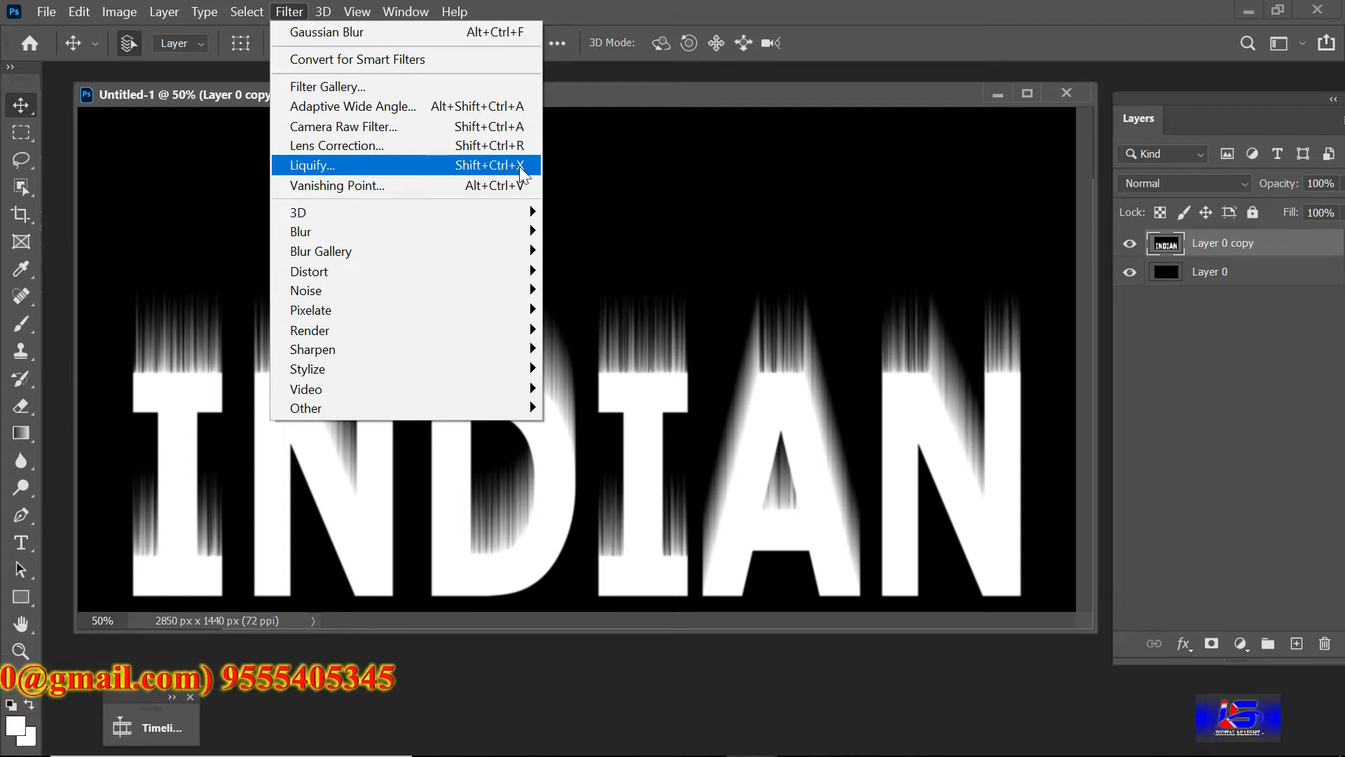
click(405, 166)
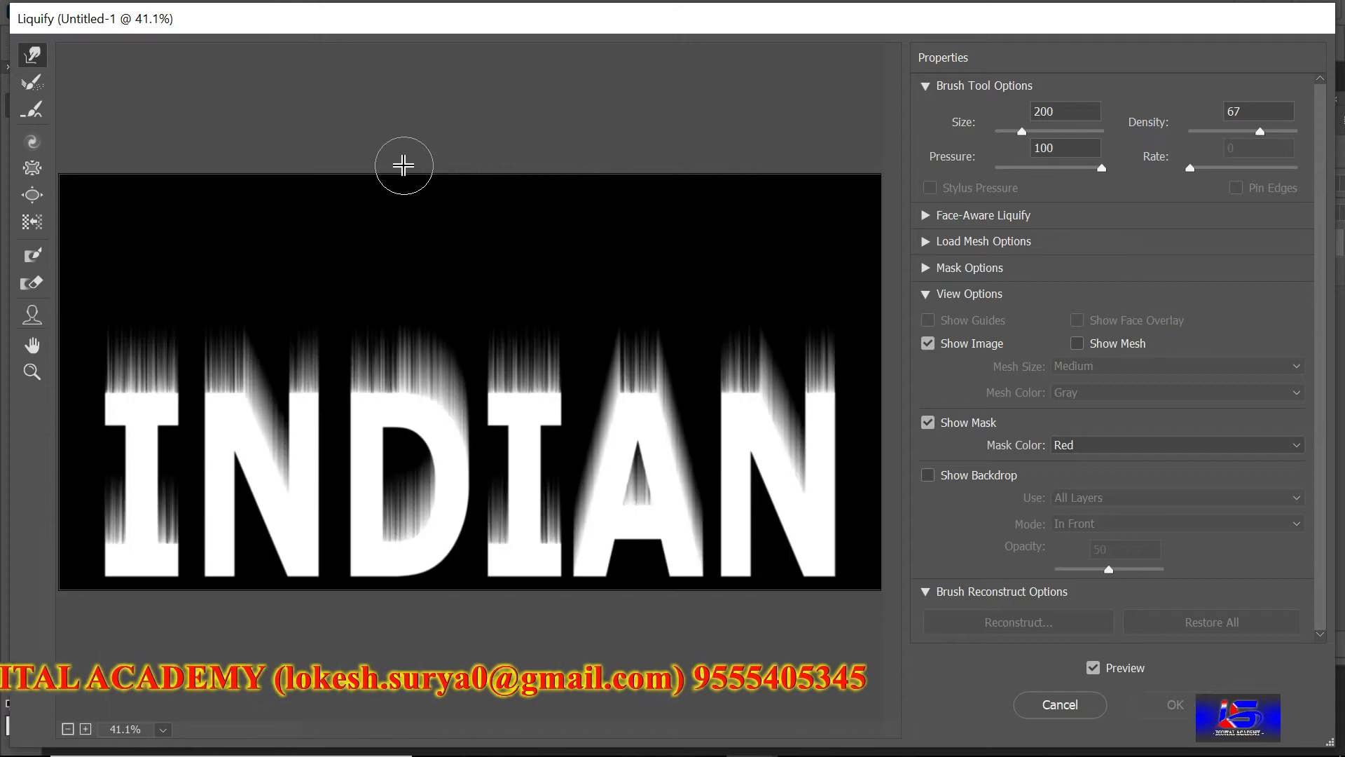
click(40, 56)
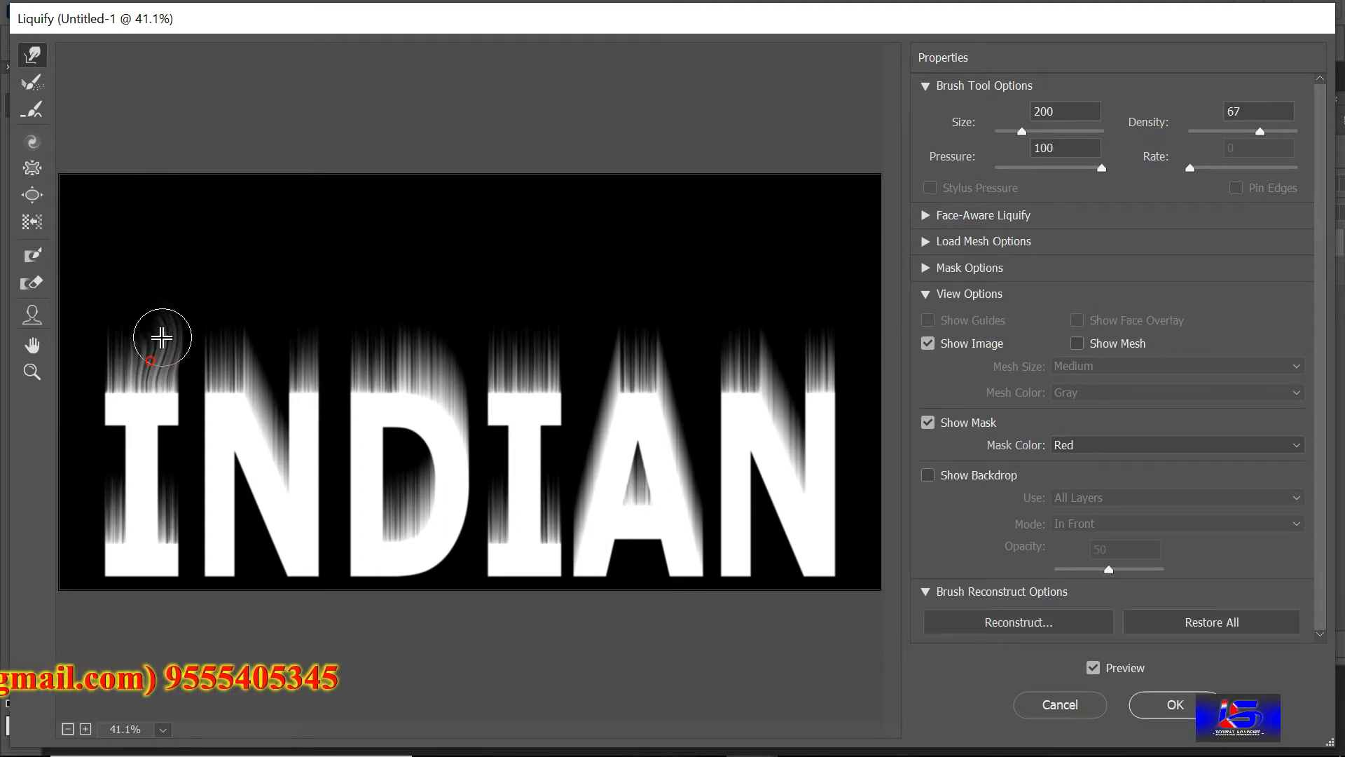
drag(146, 368, 161, 201)
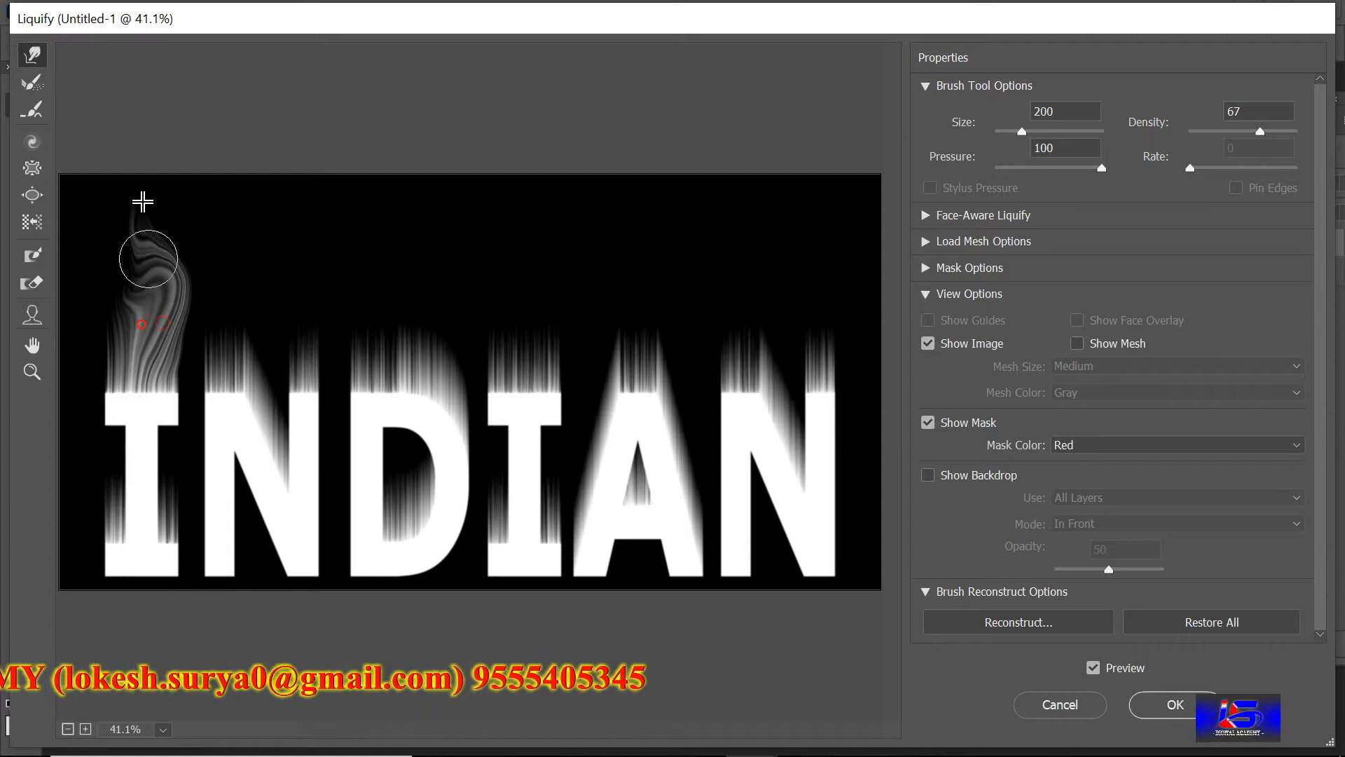
drag(144, 316, 159, 143)
mouse_move(110, 524)
mouse_down()
mouse_move(98, 483)
mouse_move(123, 490)
mouse_up()
drag(158, 532, 178, 468)
drag(118, 364, 103, 272)
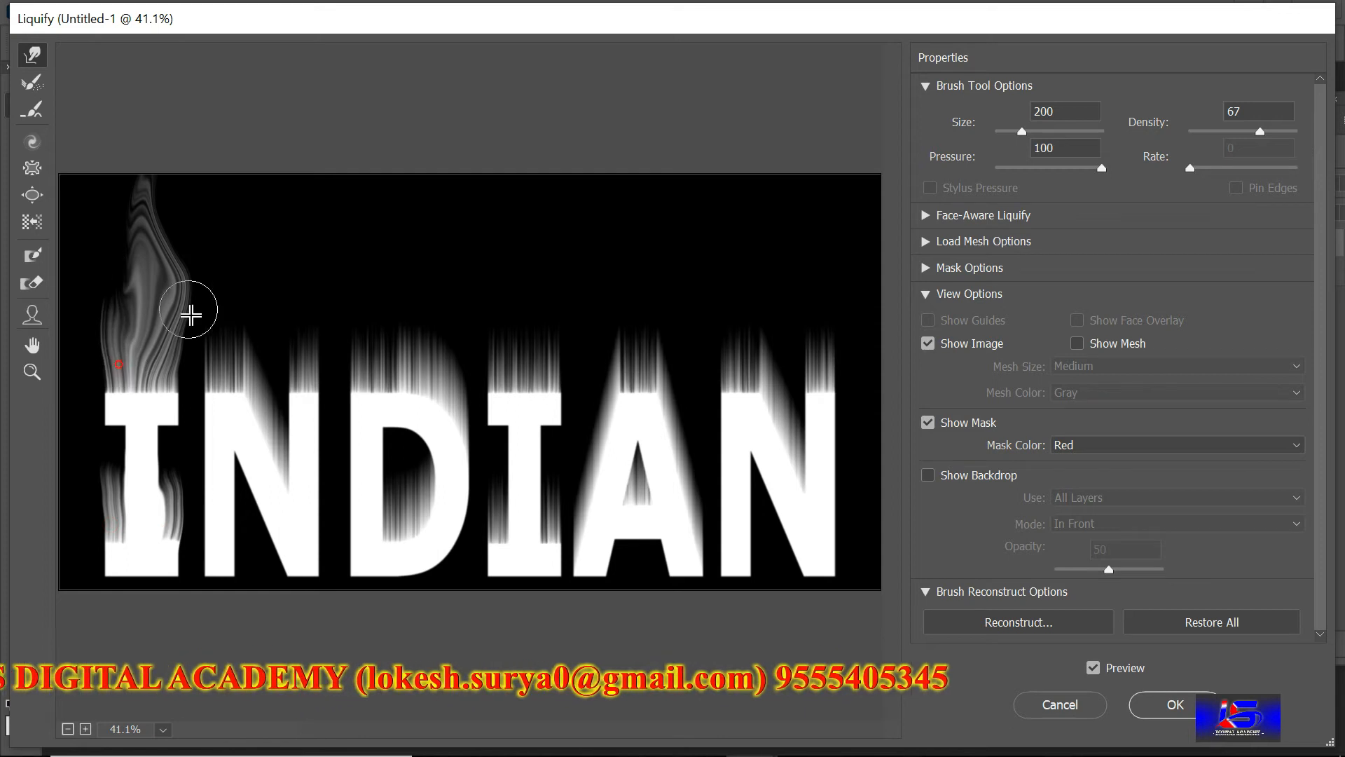
Warp the streaks above the first N upward into curling flames over both of its stems
drag(213, 363, 220, 291)
drag(259, 354, 255, 234)
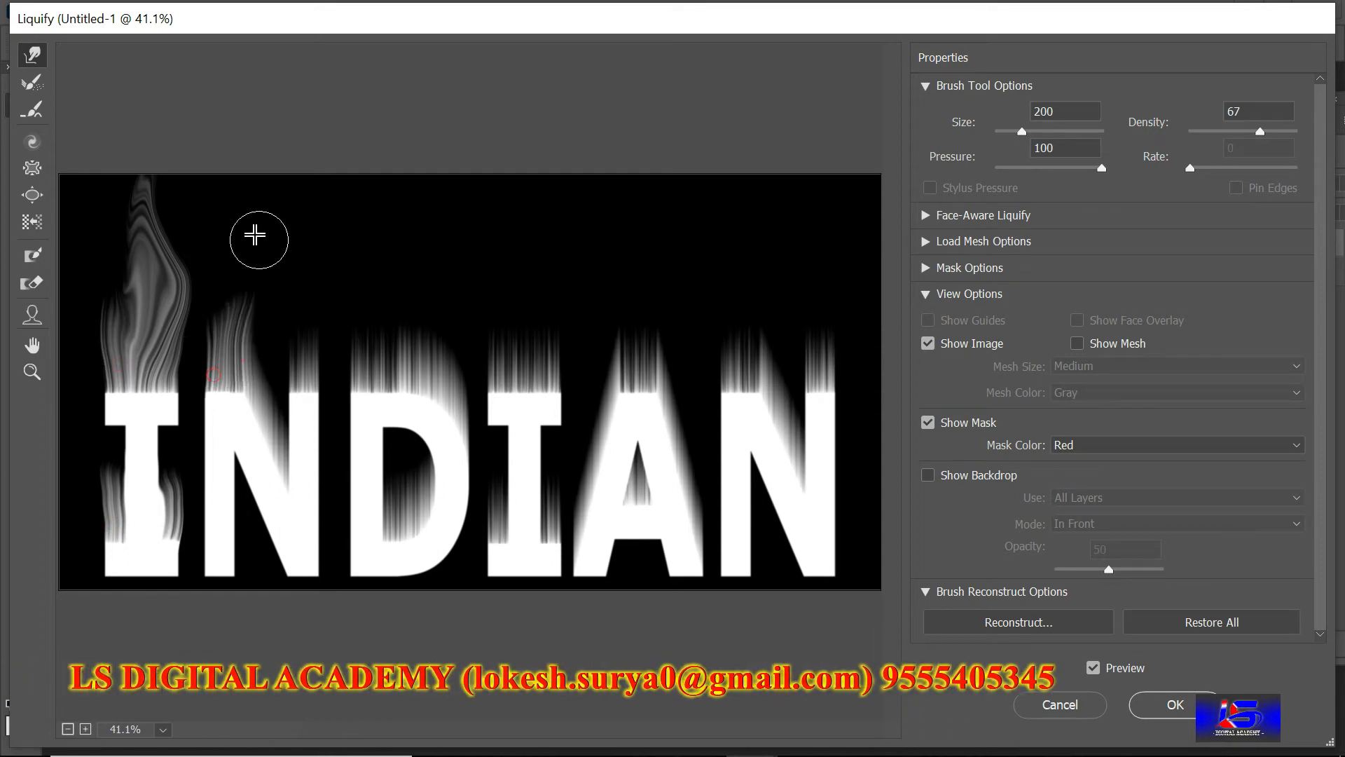
mouse_move(217, 361)
mouse_down()
mouse_move(205, 251)
mouse_move(237, 211)
mouse_move(238, 342)
mouse_move(223, 218)
mouse_move(248, 276)
mouse_move(274, 257)
mouse_move(264, 196)
mouse_up()
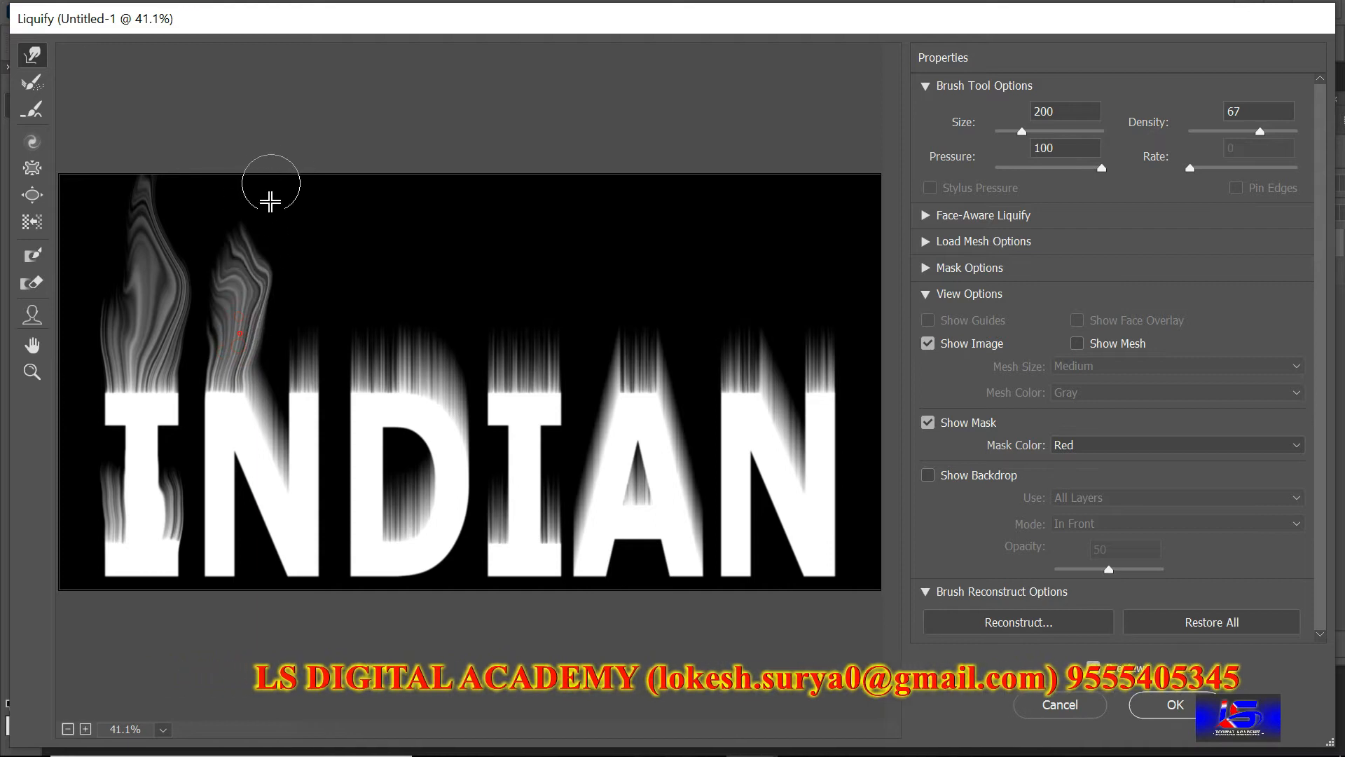
drag(234, 304, 241, 150)
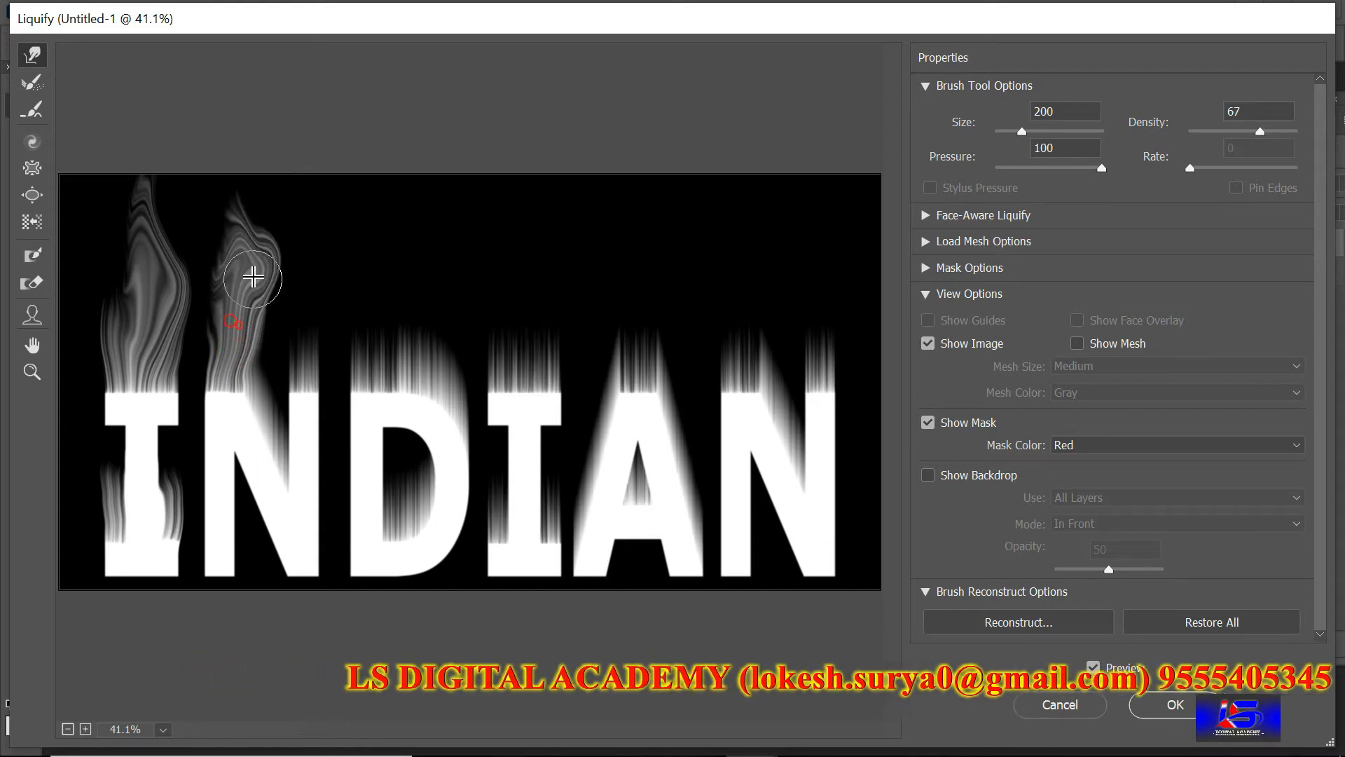
mouse_move(253, 277)
mouse_down()
mouse_move(224, 220)
mouse_move(241, 170)
mouse_up()
drag(247, 306, 279, 229)
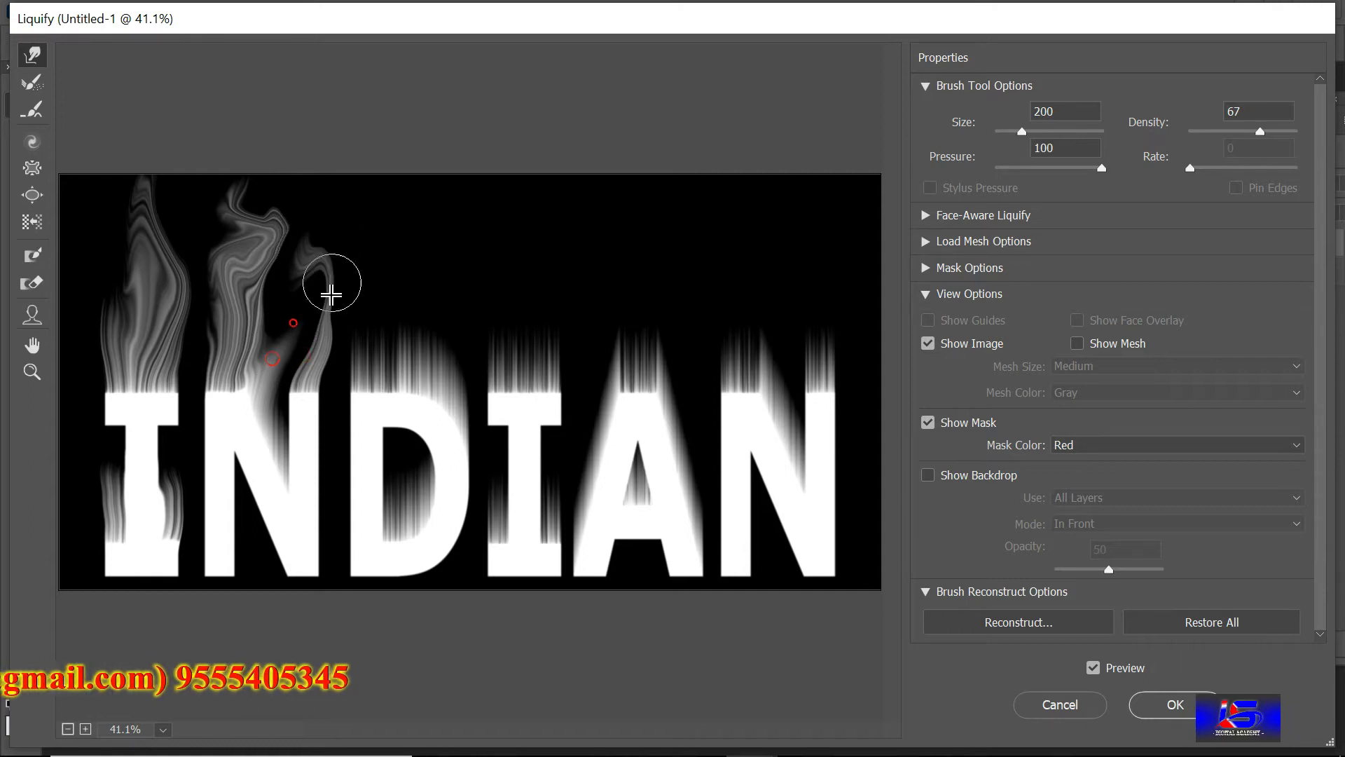
Warp the streaks above the left and middle of the D into tall, wavy flames reaching toward the canvas's upper edge
drag(395, 372, 378, 241)
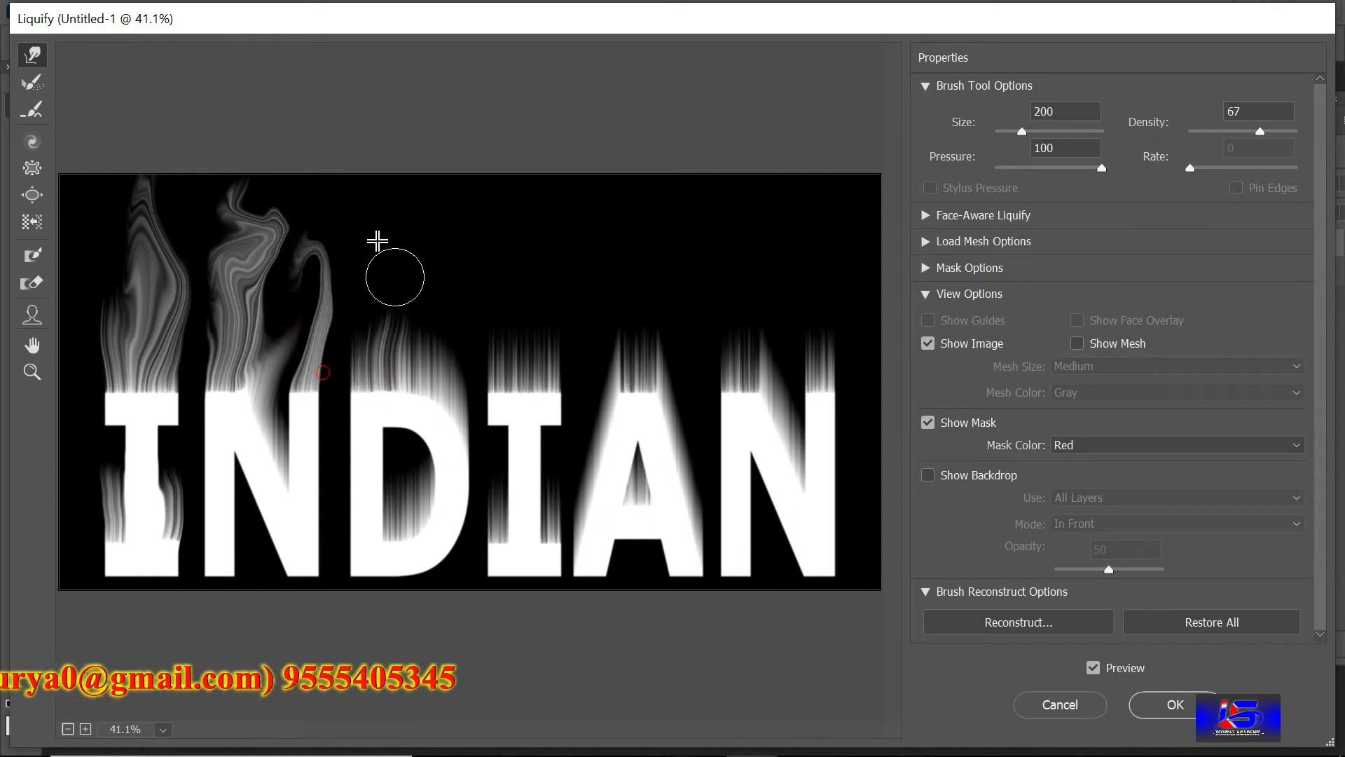
drag(415, 349, 396, 203)
drag(390, 350, 391, 264)
drag(384, 317, 383, 213)
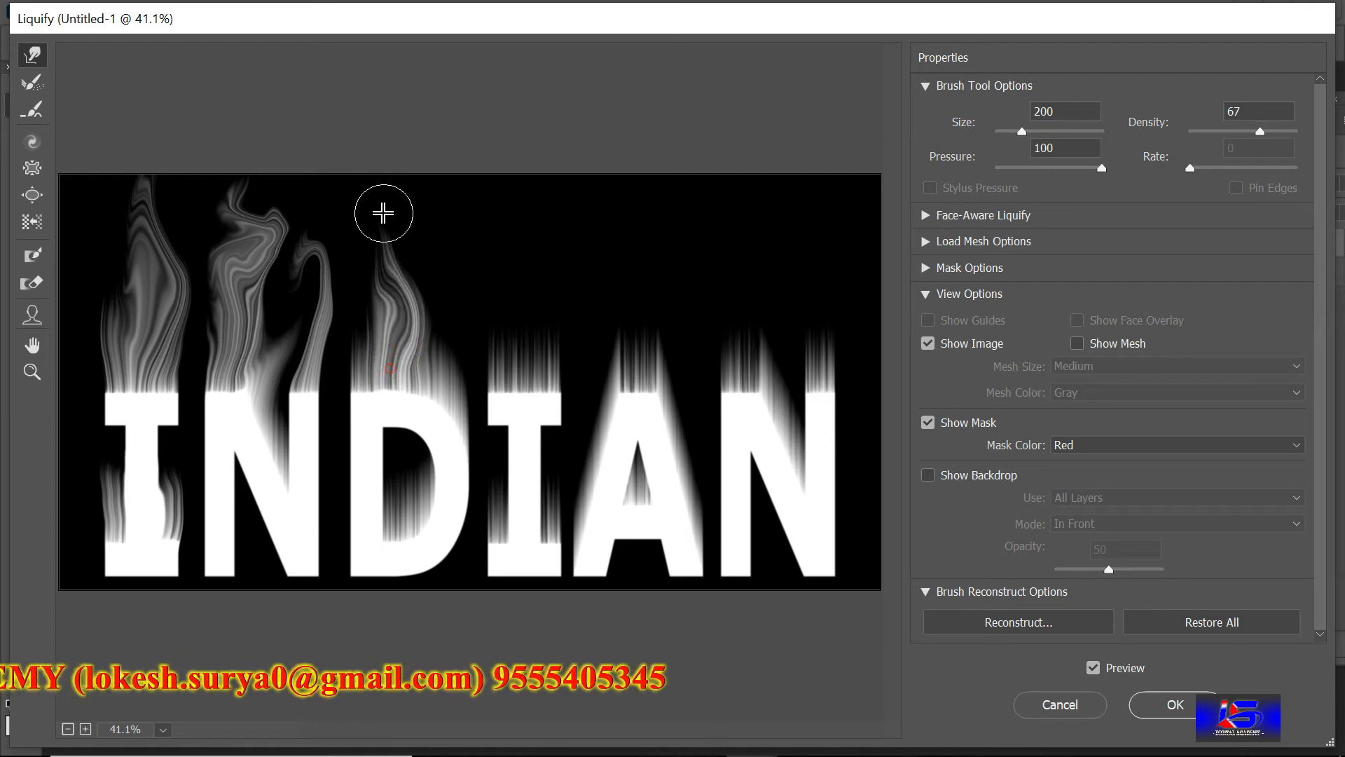
drag(390, 364, 400, 161)
mouse_move(409, 312)
mouse_down()
mouse_move(417, 190)
mouse_move(384, 340)
mouse_move(381, 186)
mouse_up()
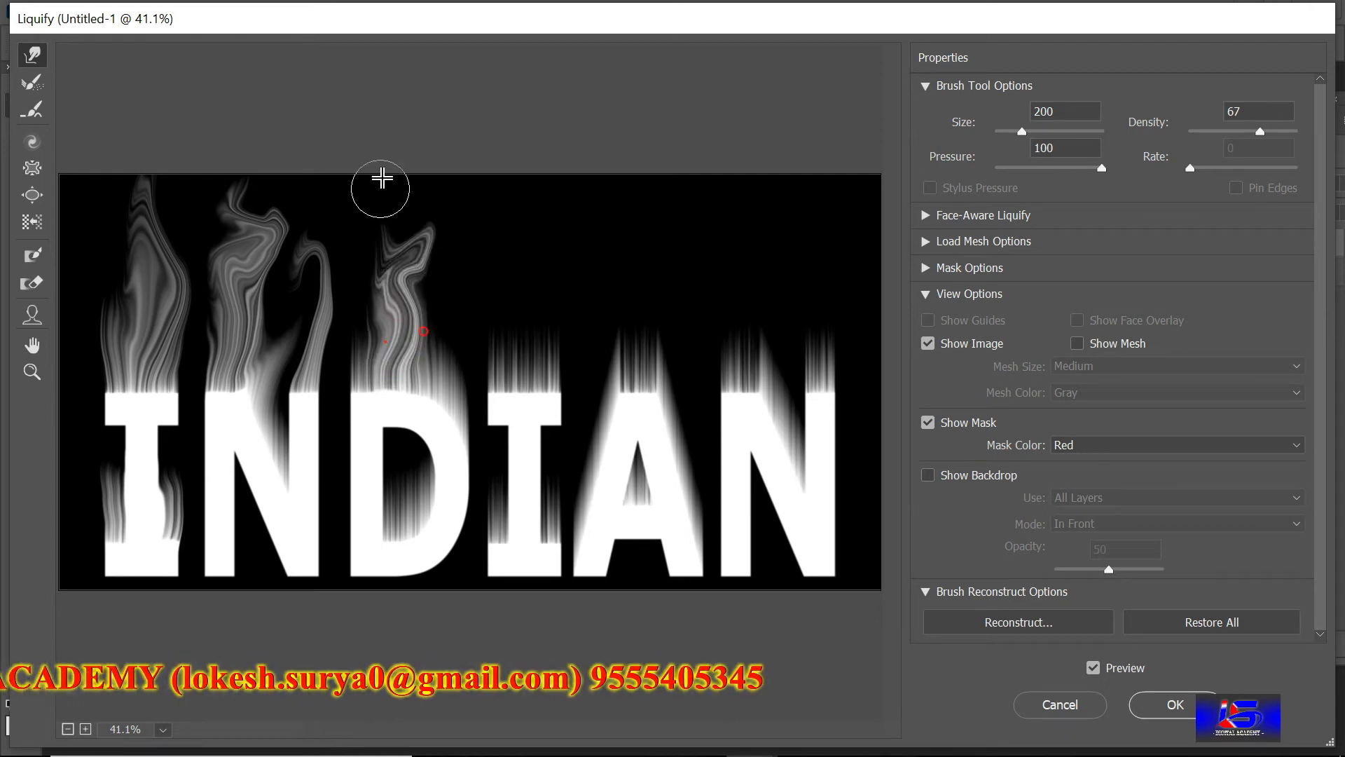
mouse_move(376, 295)
mouse_down()
mouse_move(417, 186)
mouse_move(421, 233)
mouse_move(410, 229)
mouse_move(432, 135)
mouse_move(377, 280)
mouse_move(426, 156)
mouse_up()
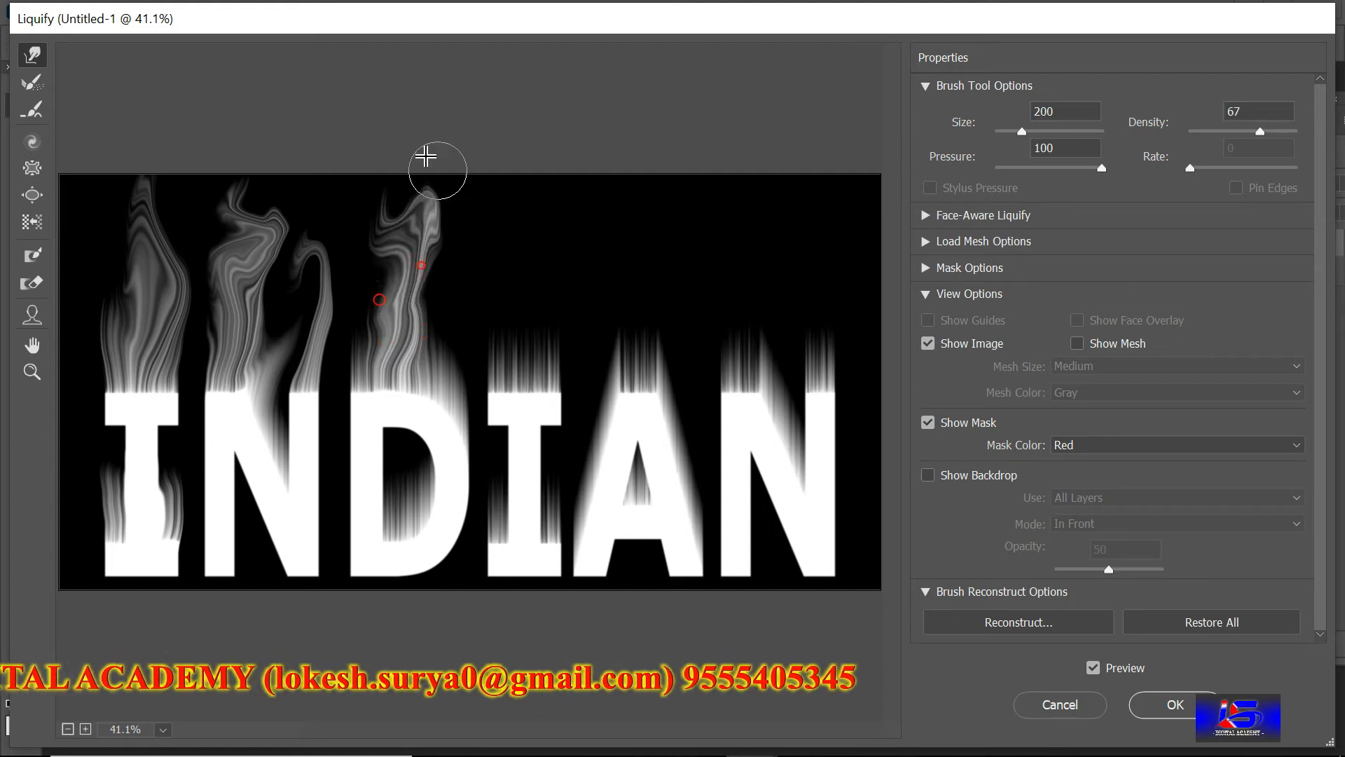
drag(356, 374, 368, 214)
mouse_move(363, 372)
mouse_down()
mouse_move(353, 264)
mouse_move(365, 219)
mouse_up()
Pull the streaks along the D's right side into tall flames and bend the streaks inside its opening
drag(459, 427, 455, 224)
drag(453, 373, 489, 143)
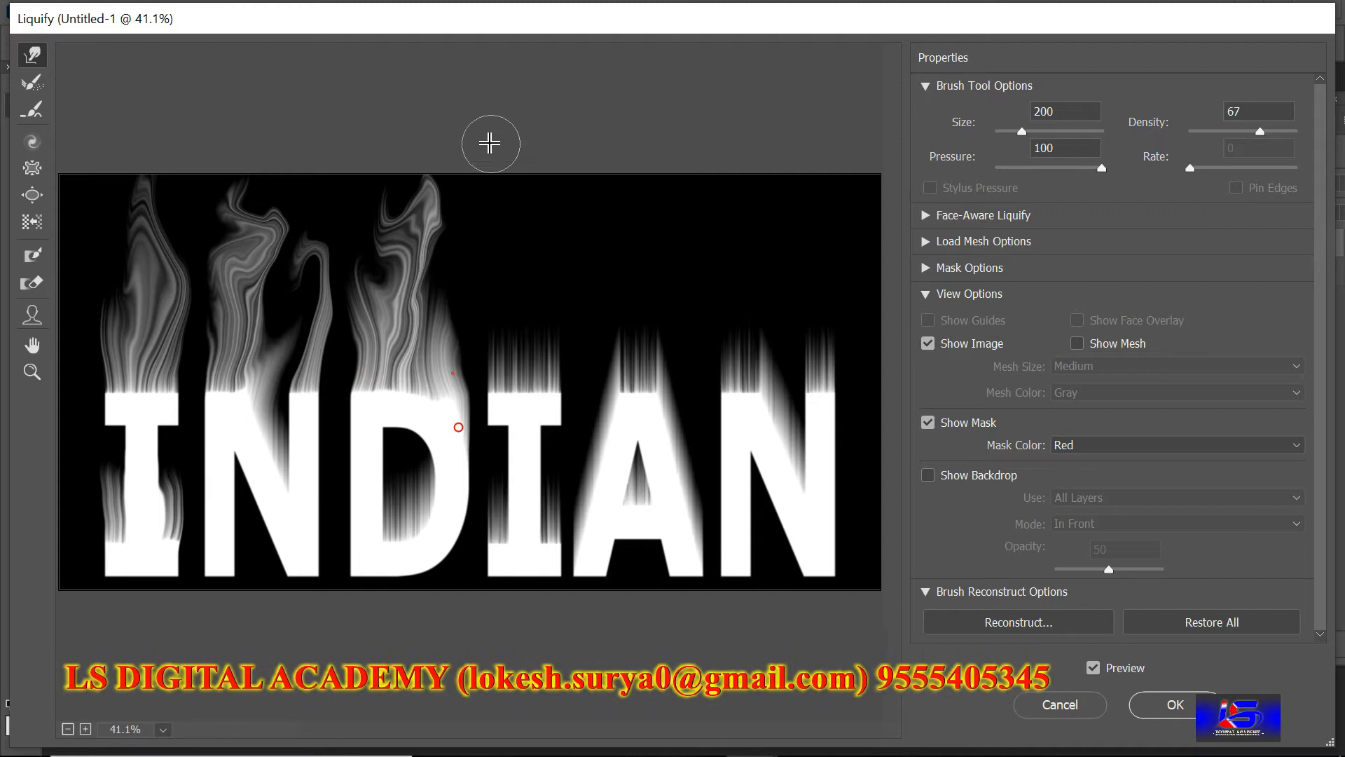
drag(432, 349, 448, 175)
drag(448, 300, 441, 167)
drag(419, 350, 442, 219)
mouse_move(437, 327)
mouse_down()
mouse_move(465, 246)
mouse_move(469, 291)
mouse_move(453, 278)
mouse_move(465, 210)
mouse_up()
mouse_move(465, 278)
mouse_down()
mouse_move(461, 204)
mouse_move(451, 180)
mouse_up()
mouse_move(398, 524)
mouse_down()
mouse_move(399, 472)
mouse_move(417, 503)
mouse_up()
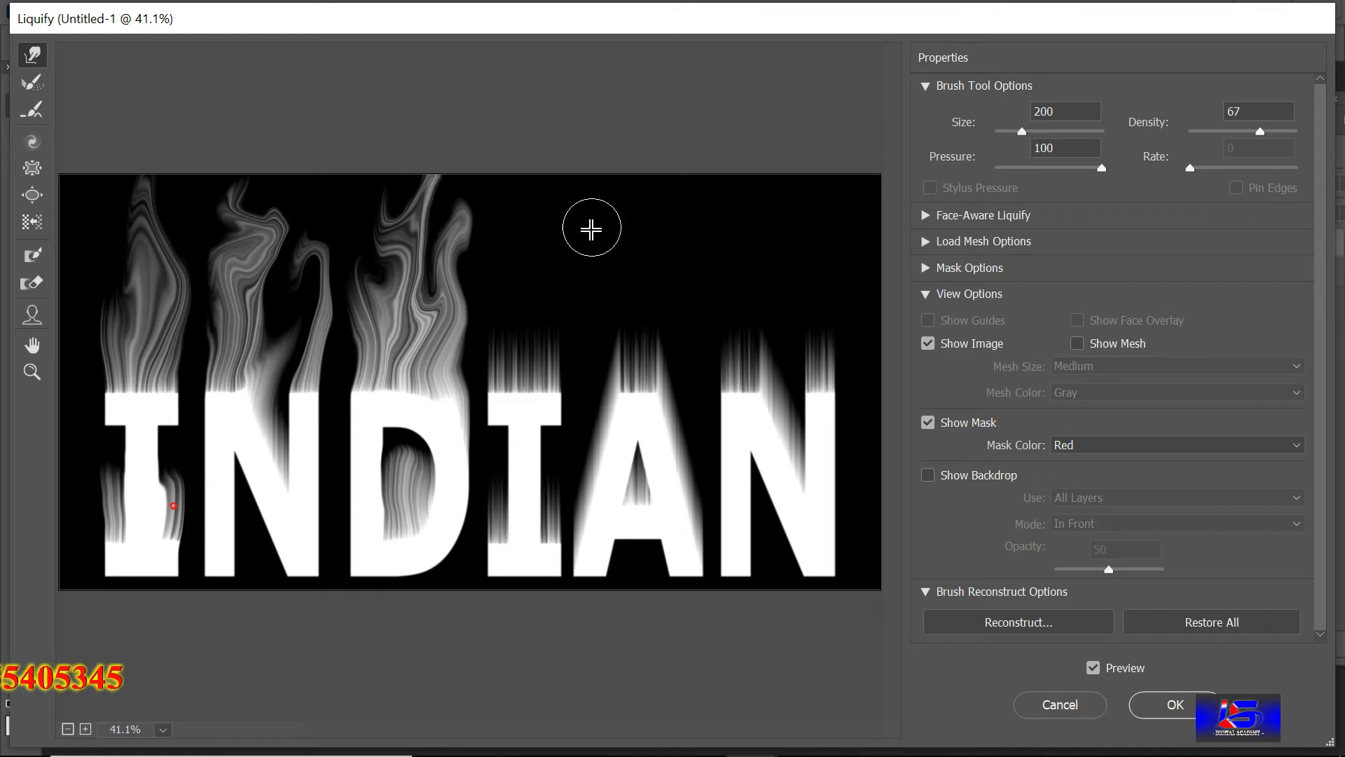
Warp the second I's upper streaks into a tall flame and make the streaks above its base wavy
mouse_move(530, 381)
mouse_down()
mouse_move(538, 310)
mouse_move(517, 211)
mouse_up()
mouse_move(537, 369)
mouse_down()
mouse_move(551, 299)
mouse_move(509, 202)
mouse_move(517, 355)
mouse_move(533, 305)
mouse_move(517, 171)
mouse_move(522, 341)
mouse_move(535, 342)
mouse_move(519, 179)
mouse_move(502, 363)
mouse_move(528, 319)
mouse_move(509, 184)
mouse_up()
drag(543, 313, 551, 185)
drag(531, 274, 582, 121)
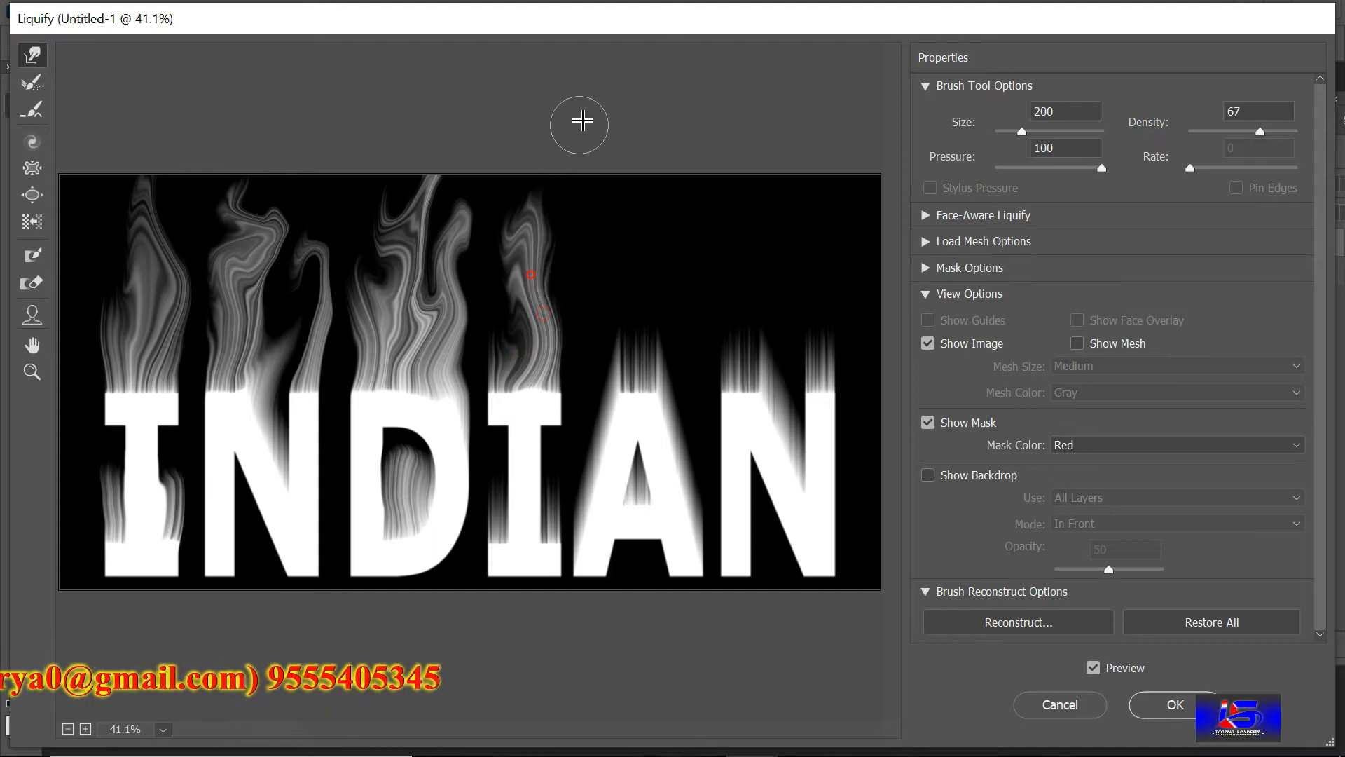
drag(505, 330, 527, 185)
mouse_move(502, 536)
mouse_down()
mouse_move(503, 481)
mouse_move(491, 462)
mouse_move(546, 531)
mouse_move(555, 468)
mouse_up()
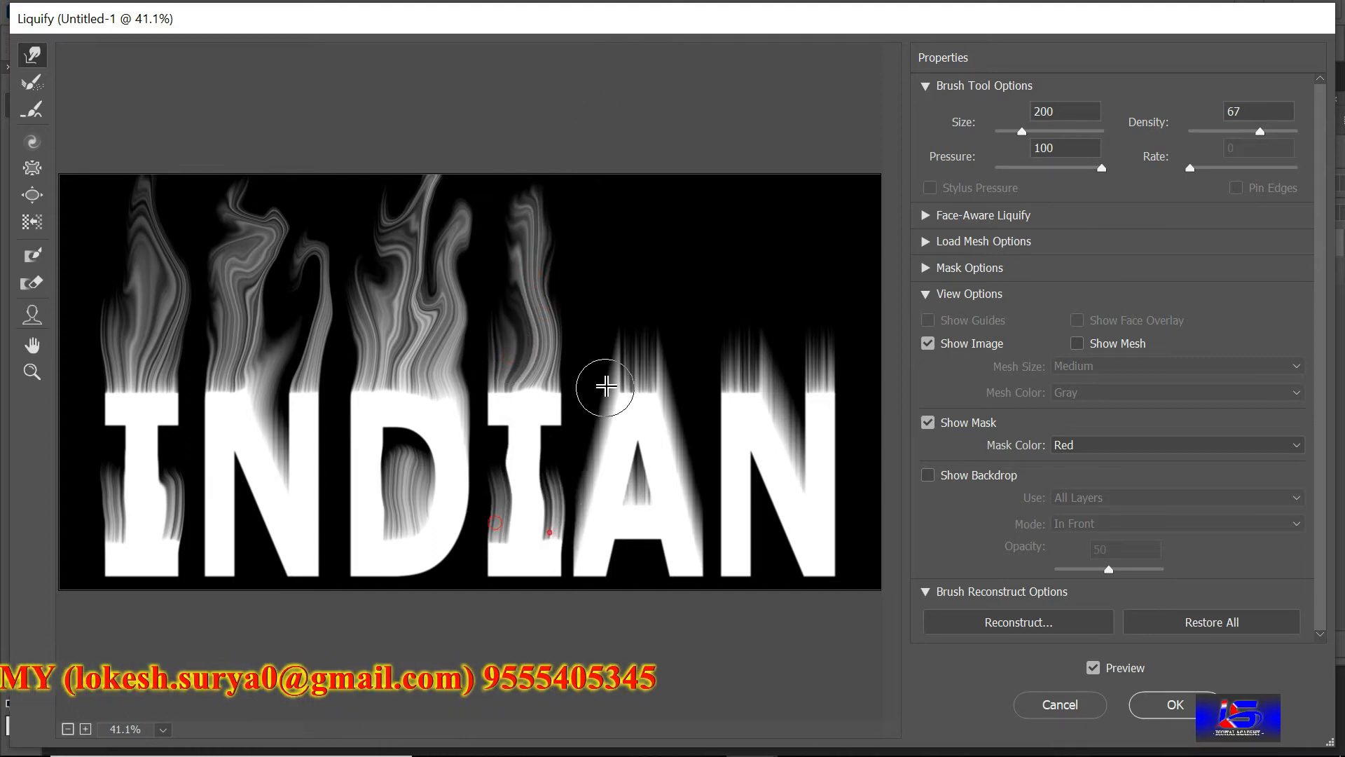
Warp the streaks at the A's peak and along its sloping sides upward into a tall, curling flame
drag(645, 355, 646, 214)
mouse_move(646, 355)
mouse_down()
mouse_move(662, 260)
mouse_move(644, 175)
mouse_move(630, 339)
mouse_move(652, 308)
mouse_move(666, 206)
mouse_move(632, 360)
mouse_move(628, 233)
mouse_move(641, 195)
mouse_up()
drag(614, 377, 652, 215)
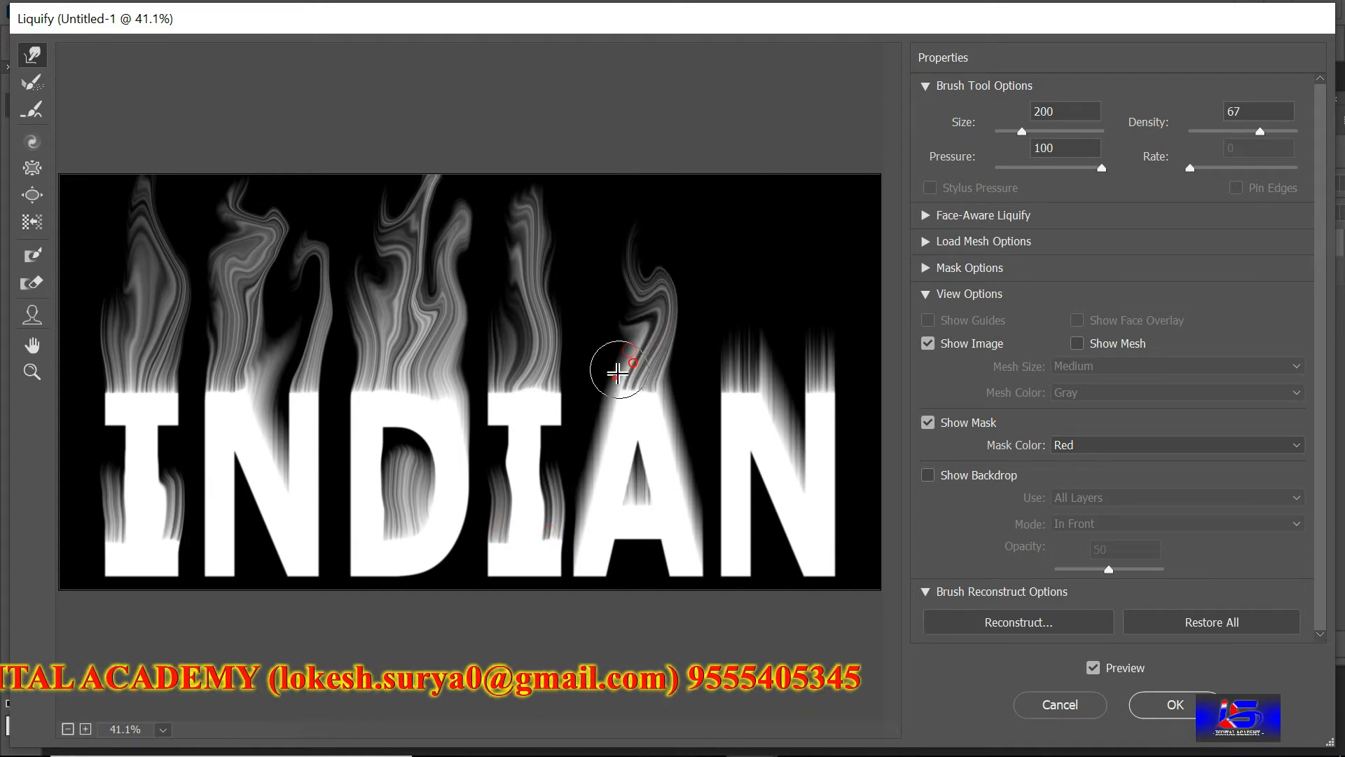
mouse_move(586, 481)
mouse_down()
mouse_move(624, 320)
mouse_move(628, 242)
mouse_up()
drag(659, 368, 658, 186)
mouse_move(650, 312)
mouse_down()
mouse_move(650, 203)
mouse_move(669, 202)
mouse_move(655, 290)
mouse_move(660, 153)
mouse_up()
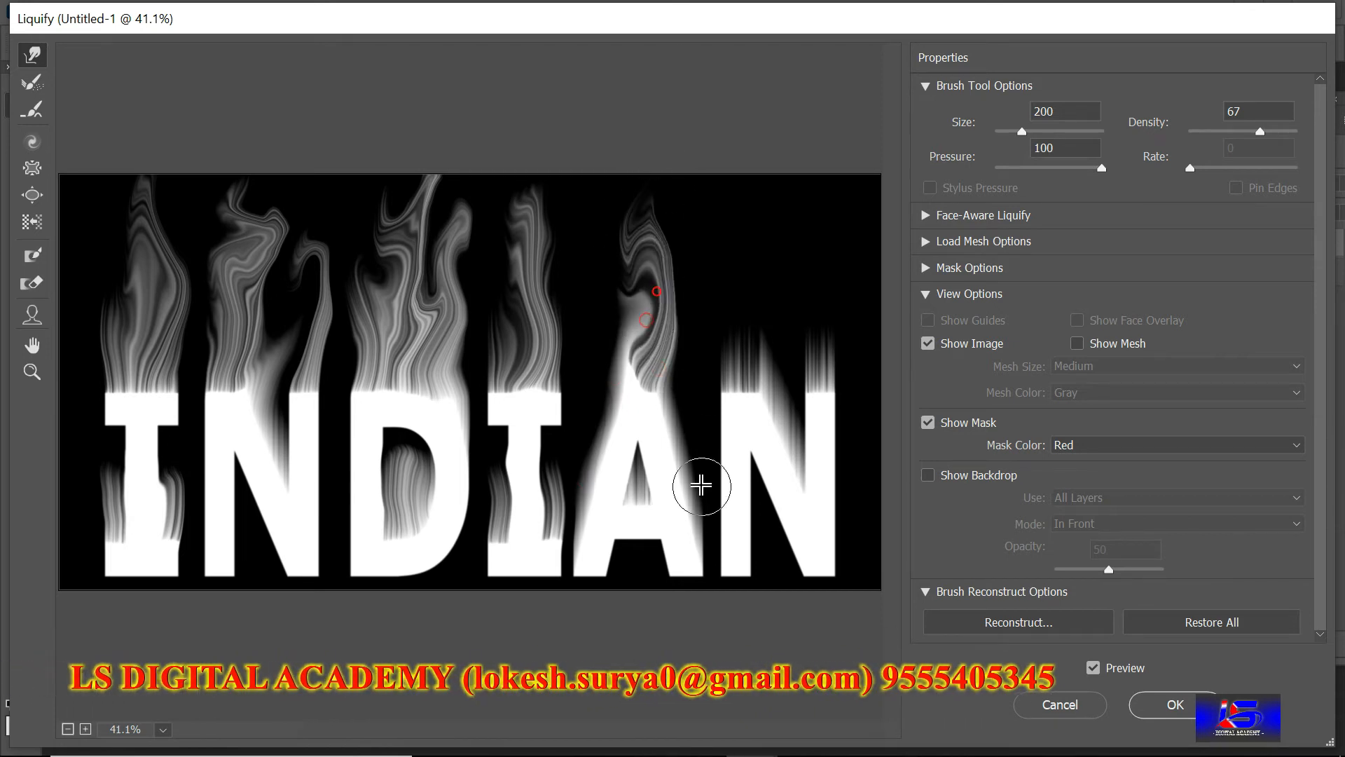
drag(702, 486, 658, 219)
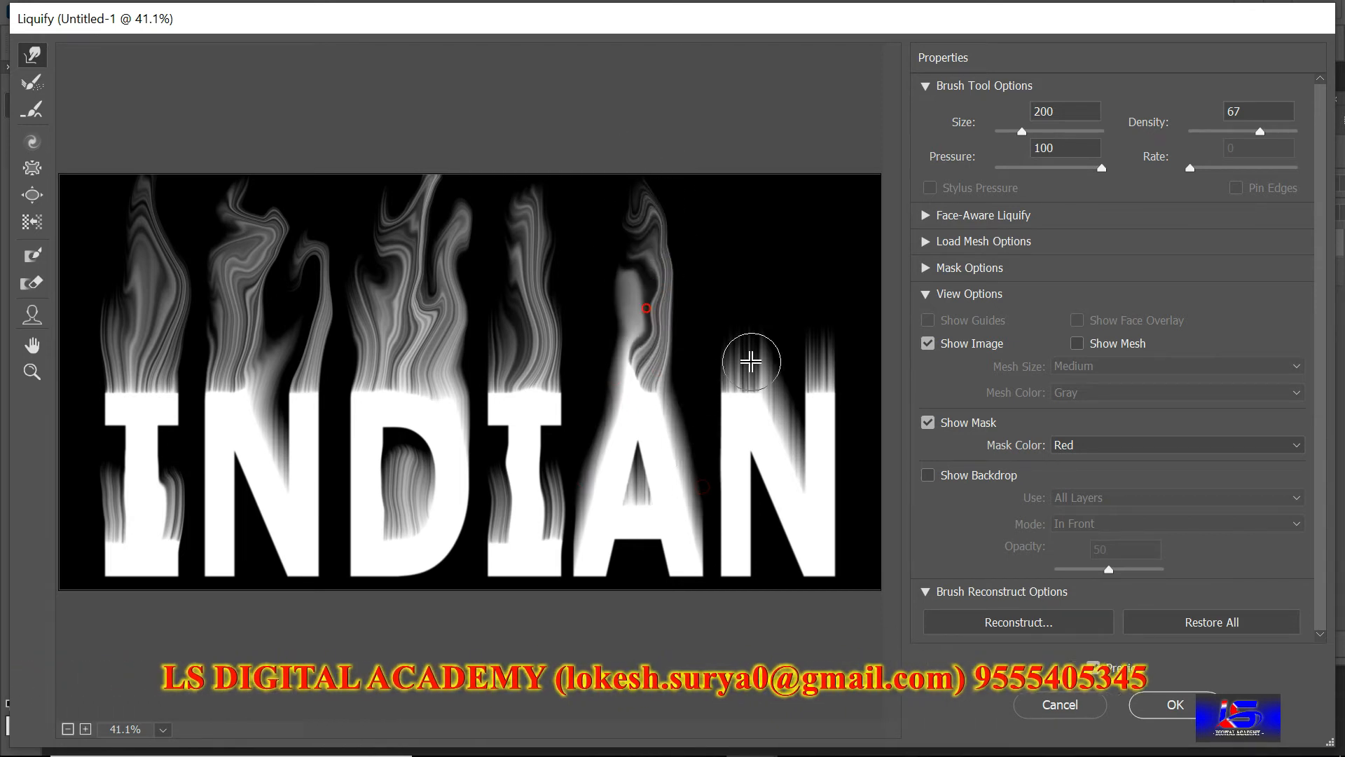
Warp the streaks above the last N's two stems and diagonal into curved, rising flames
drag(747, 361, 750, 210)
mouse_move(739, 369)
mouse_down()
mouse_move(721, 224)
mouse_move(744, 334)
mouse_move(712, 253)
mouse_move(719, 425)
mouse_move(746, 426)
mouse_move(843, 355)
mouse_move(746, 335)
mouse_move(711, 157)
mouse_move(710, 323)
mouse_move(709, 159)
mouse_move(732, 343)
mouse_move(743, 183)
mouse_move(756, 327)
mouse_move(722, 262)
mouse_move(738, 172)
mouse_up()
drag(767, 327, 752, 186)
mouse_move(813, 344)
mouse_down()
mouse_move(804, 245)
mouse_move(818, 255)
mouse_move(820, 350)
mouse_move(833, 222)
mouse_up()
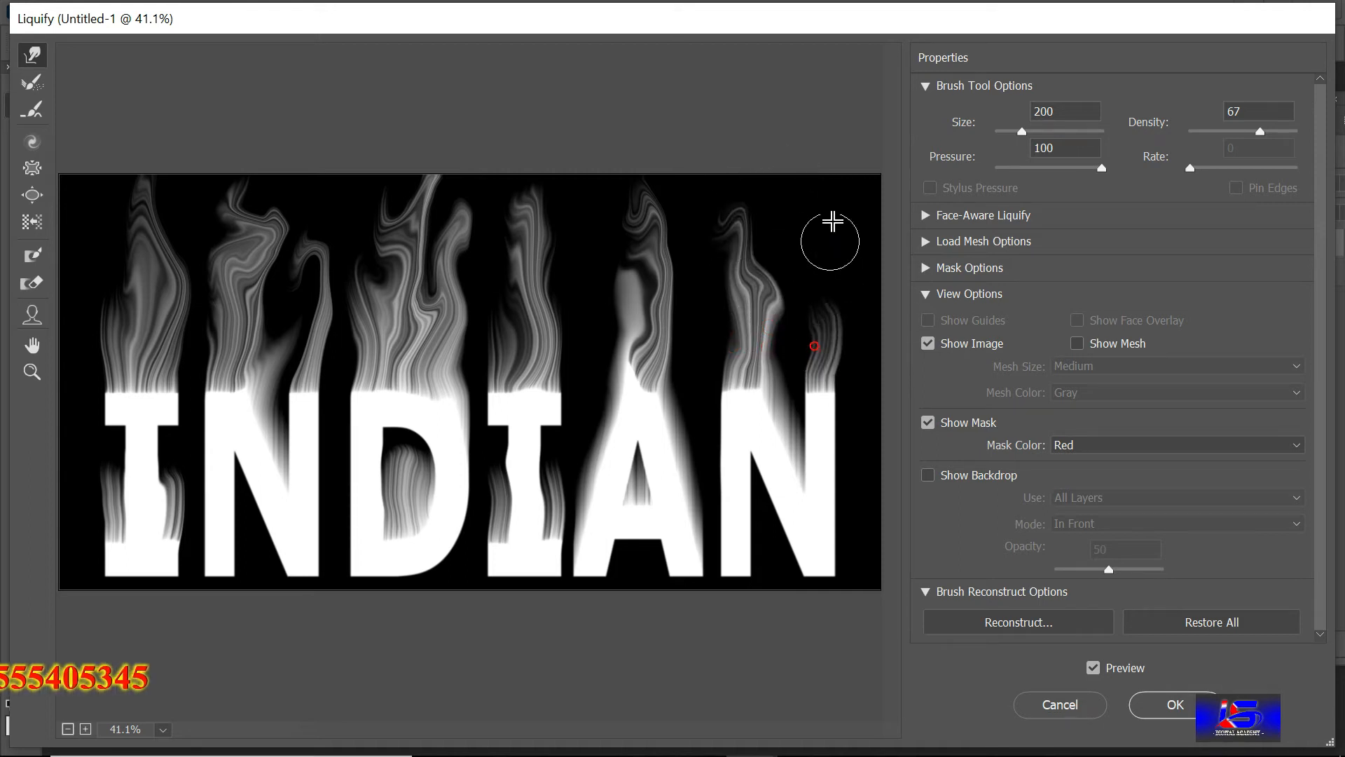
mouse_move(832, 328)
mouse_down()
mouse_move(842, 225)
mouse_move(822, 256)
mouse_move(811, 325)
mouse_move(849, 227)
mouse_up()
drag(829, 316, 819, 226)
drag(771, 315, 798, 205)
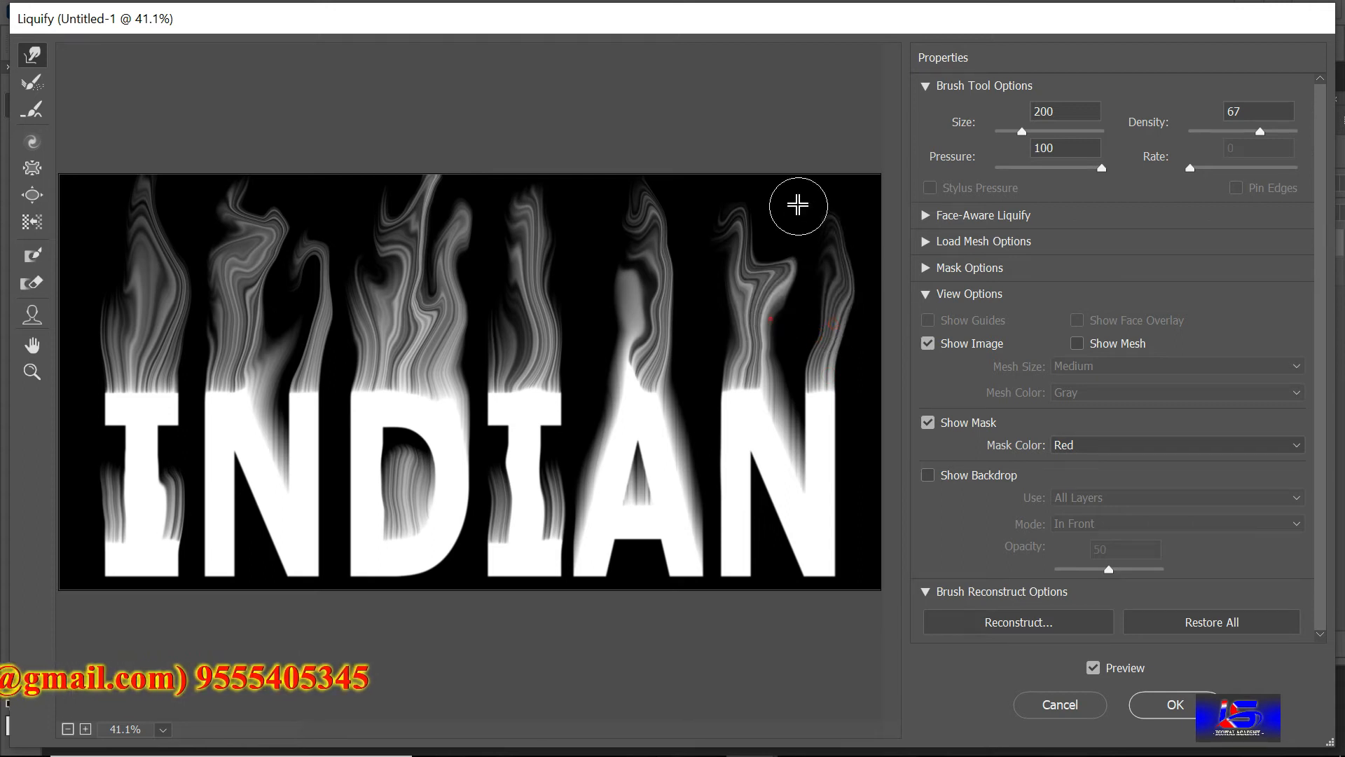
Pull the flame above the last N's left stem up into a thin curled tip and apply the Liquify warp
drag(799, 317, 784, 202)
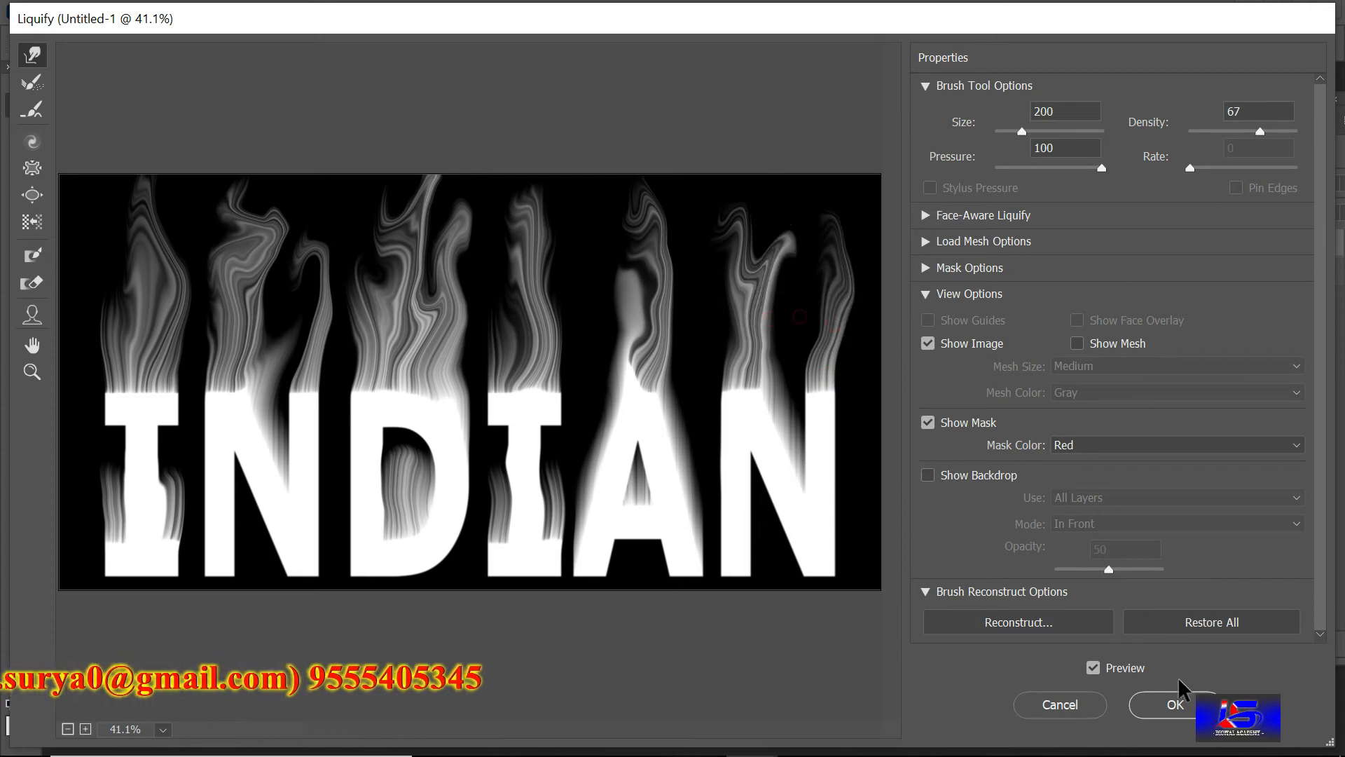
click(1178, 705)
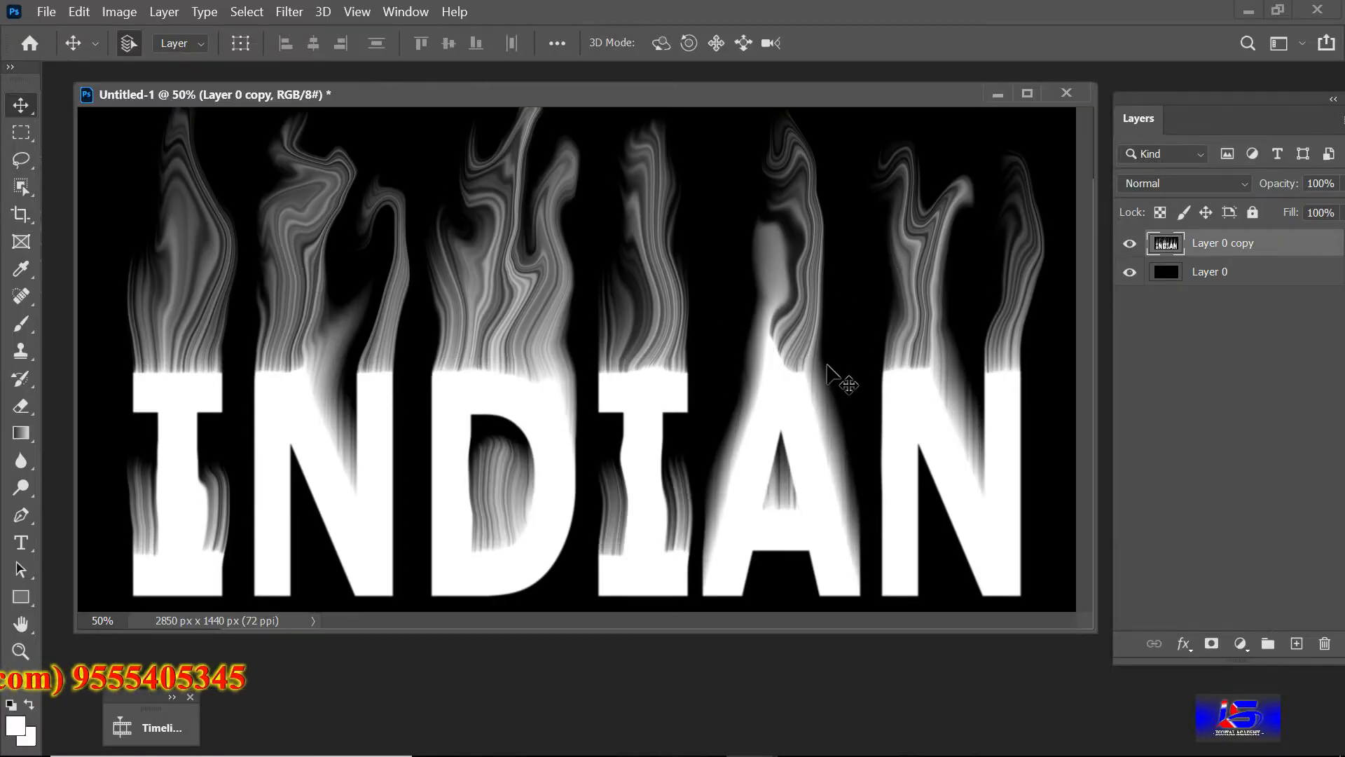
Add a Hue/Saturation adjustment layer above the lettering, colorized with hue 45 and saturation 100
click(1241, 648)
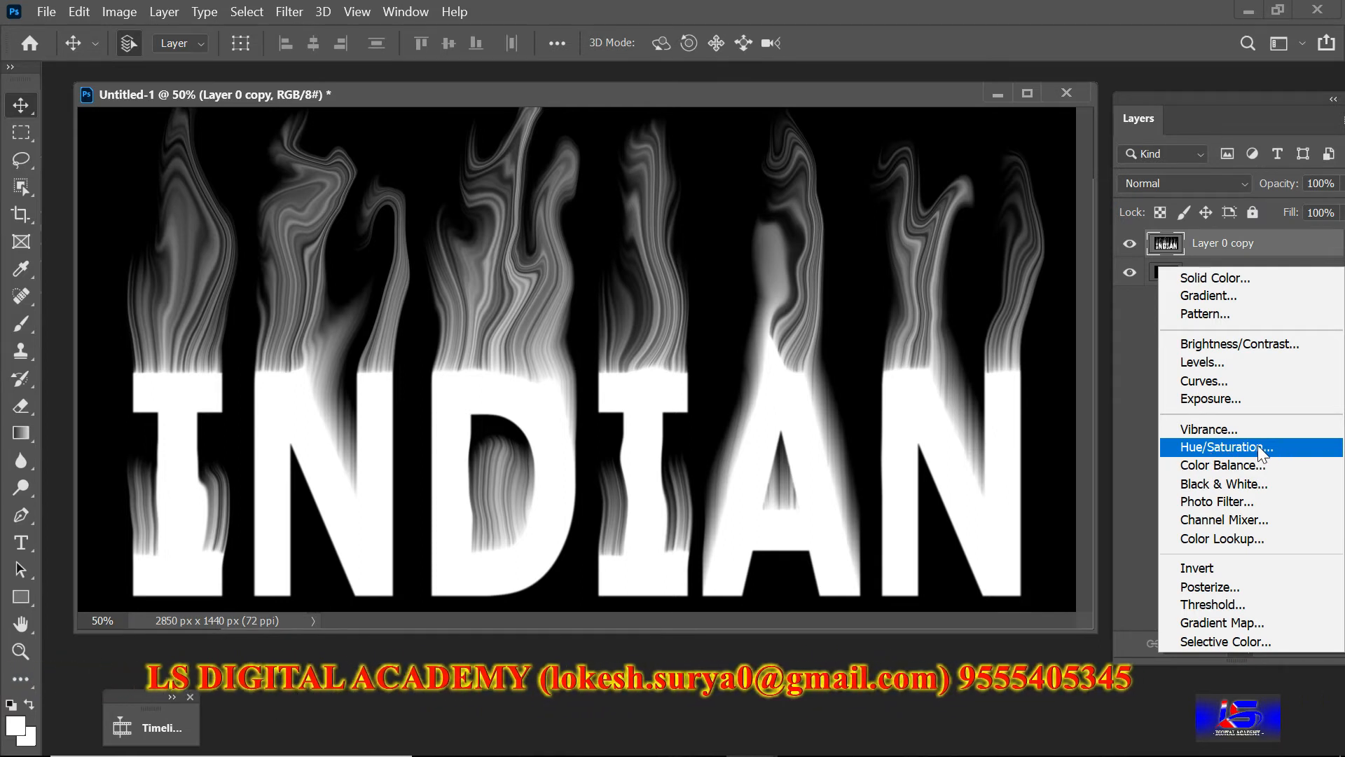
click(1237, 450)
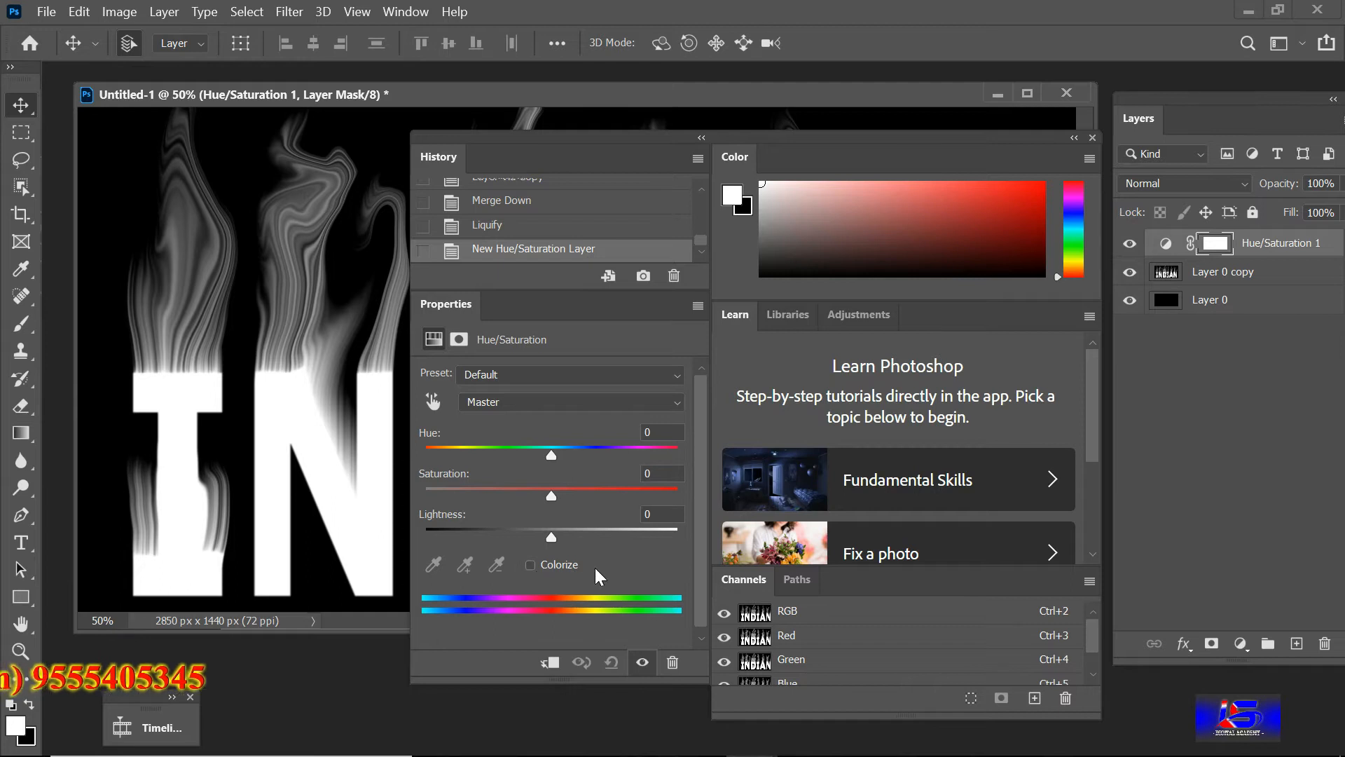
click(531, 565)
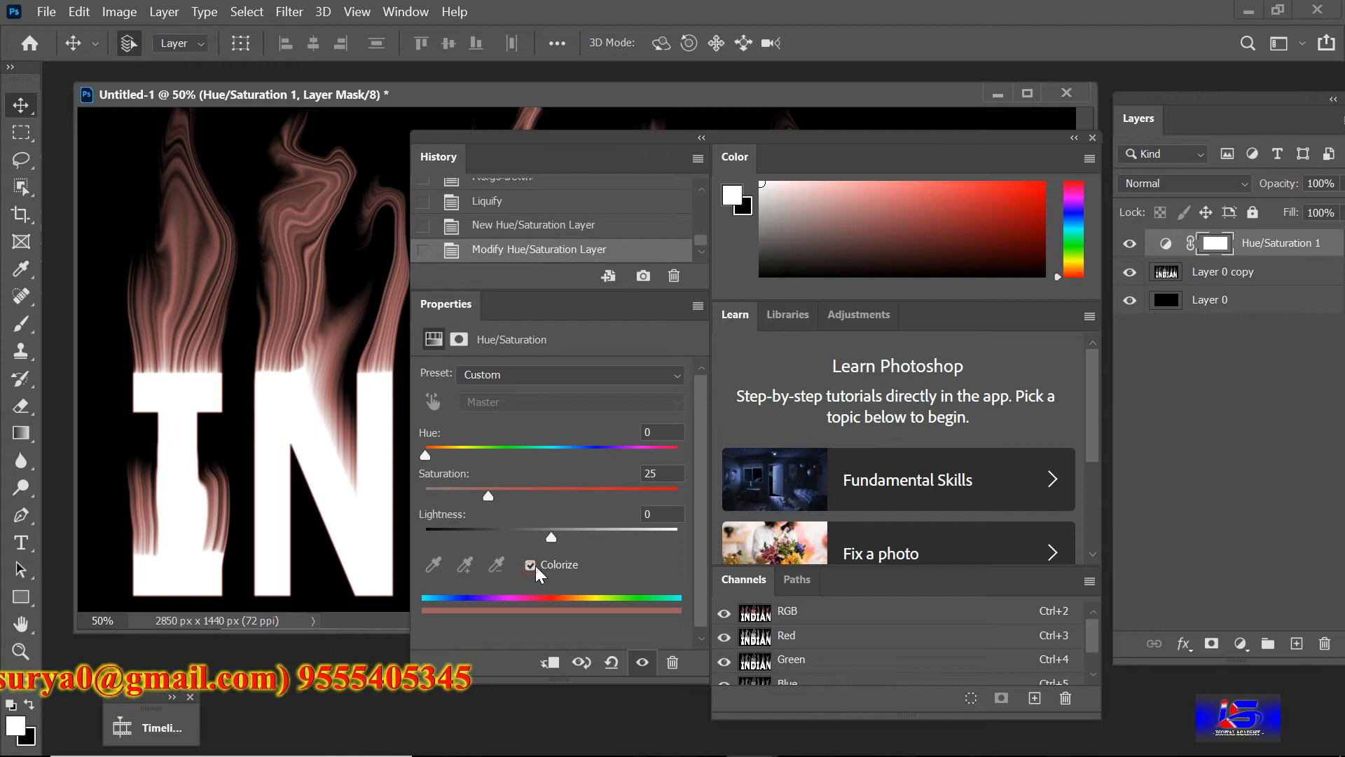
click(655, 431)
text(45)
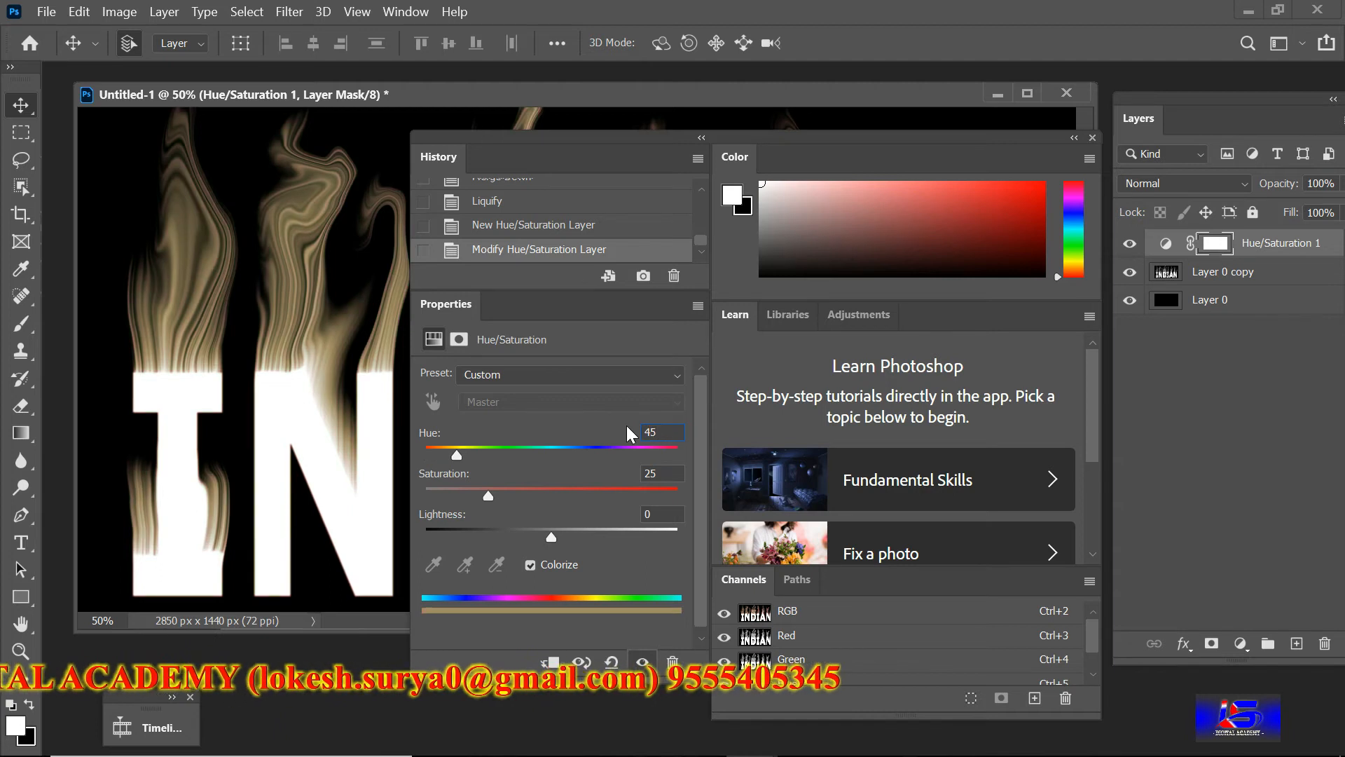
key(Tab)
text(100)
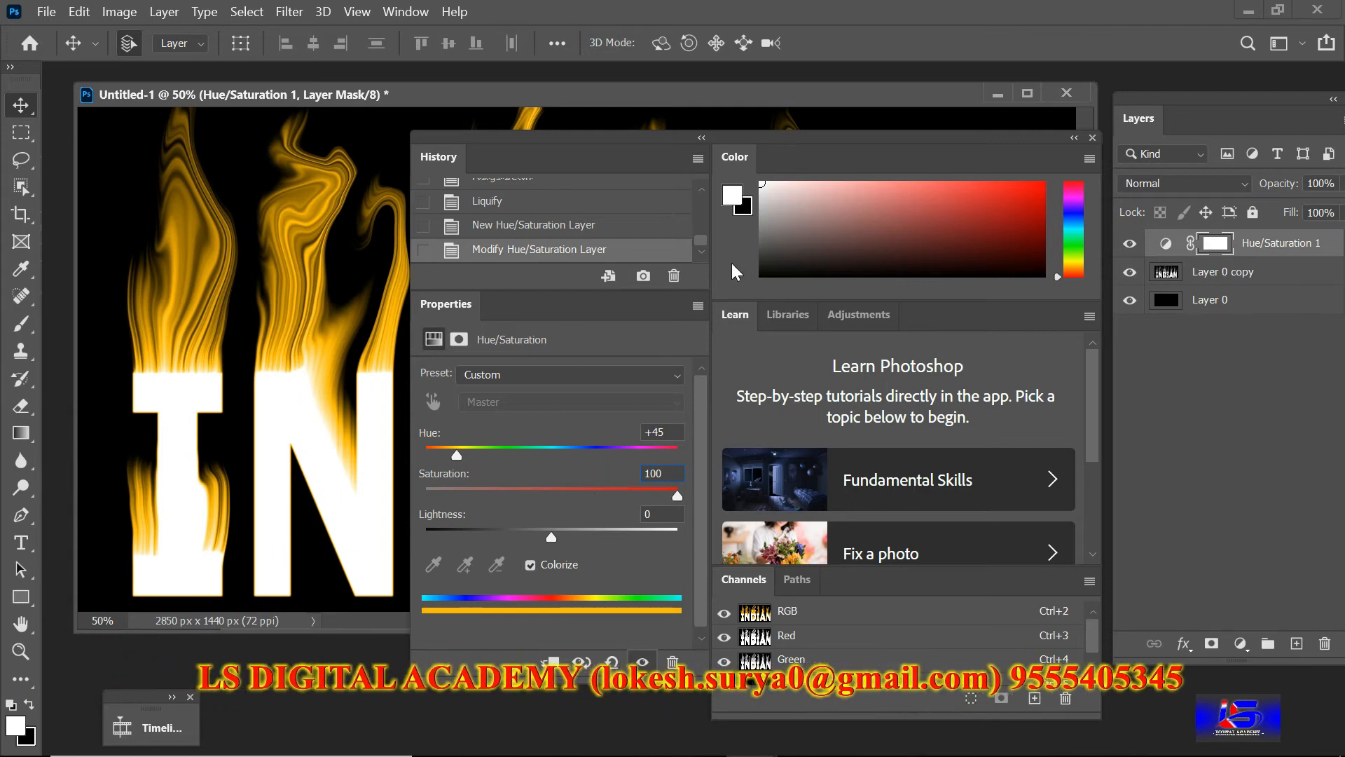
click(654, 431)
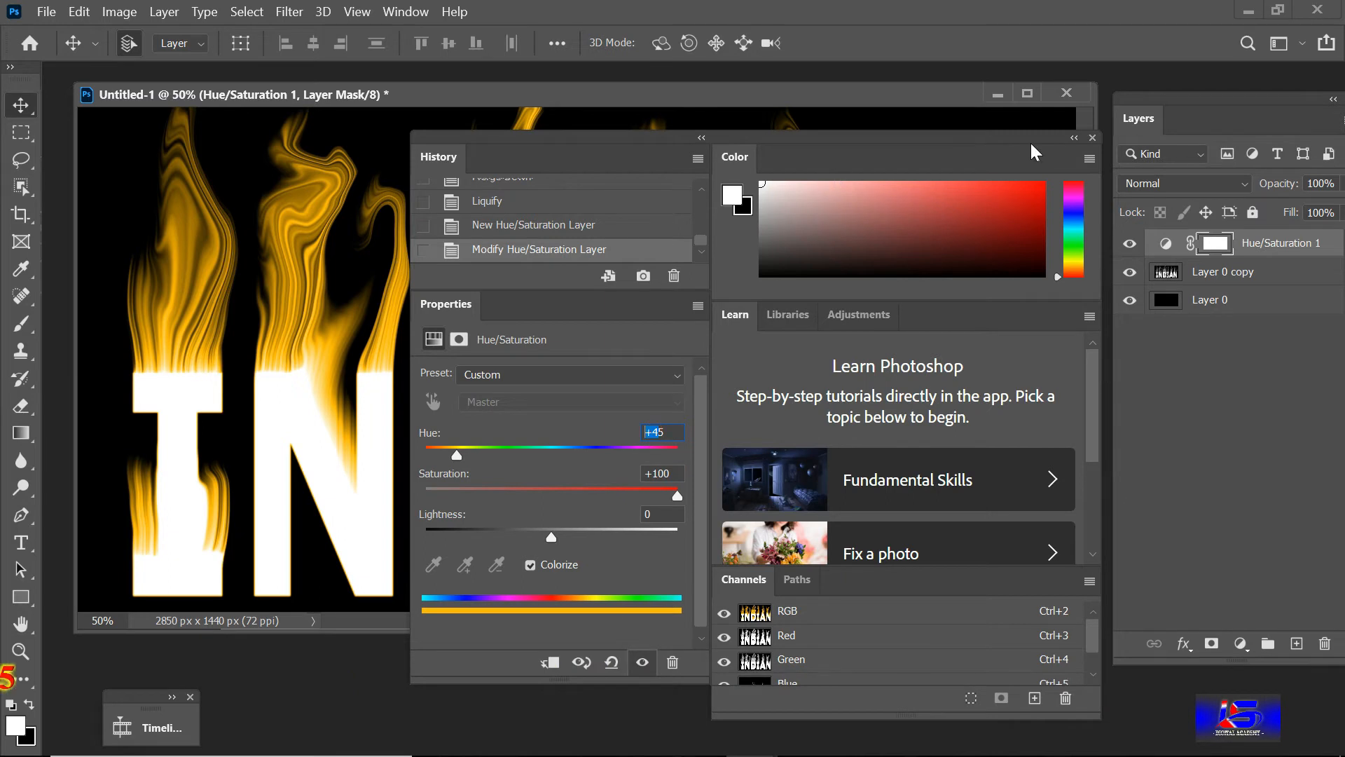
click(1091, 138)
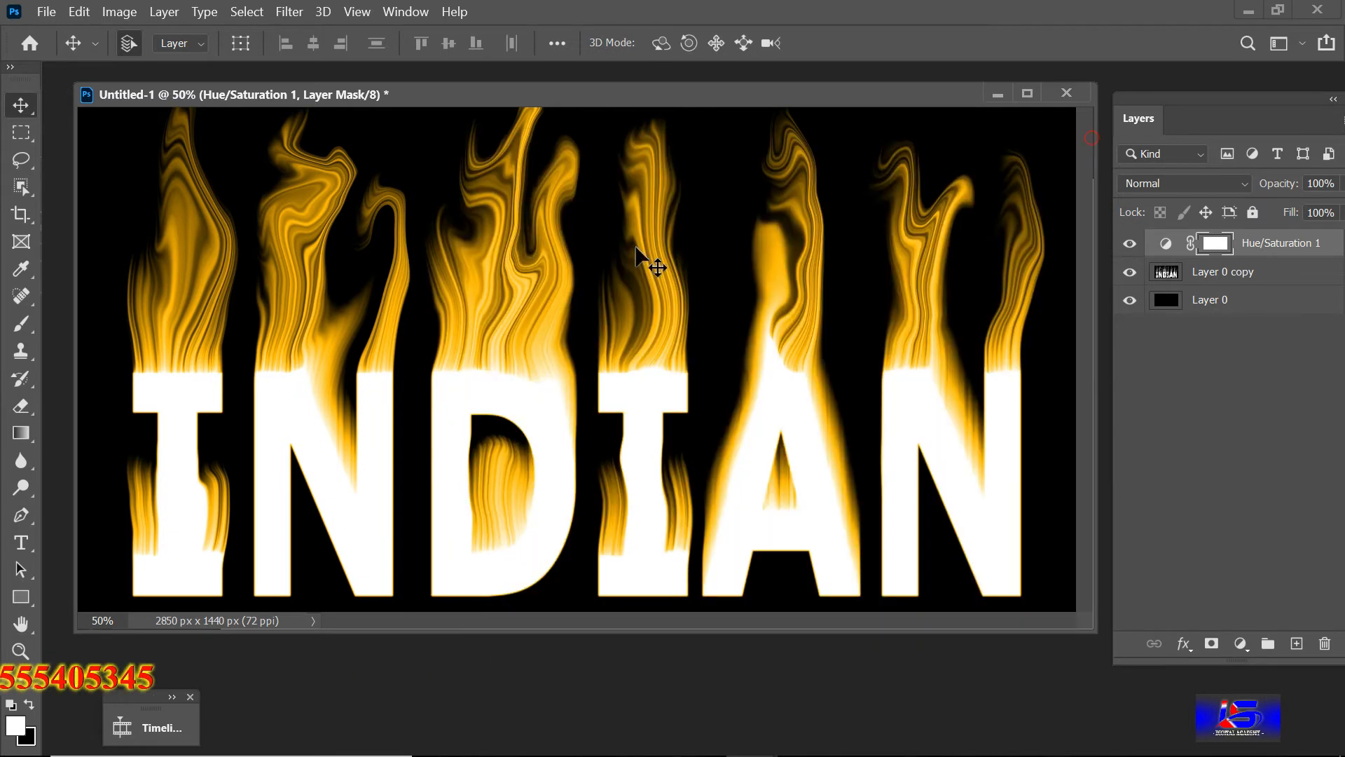
Add a second Hue/Saturation adjustment layer with hue -30 and set its blend mode to Overlay
click(1240, 645)
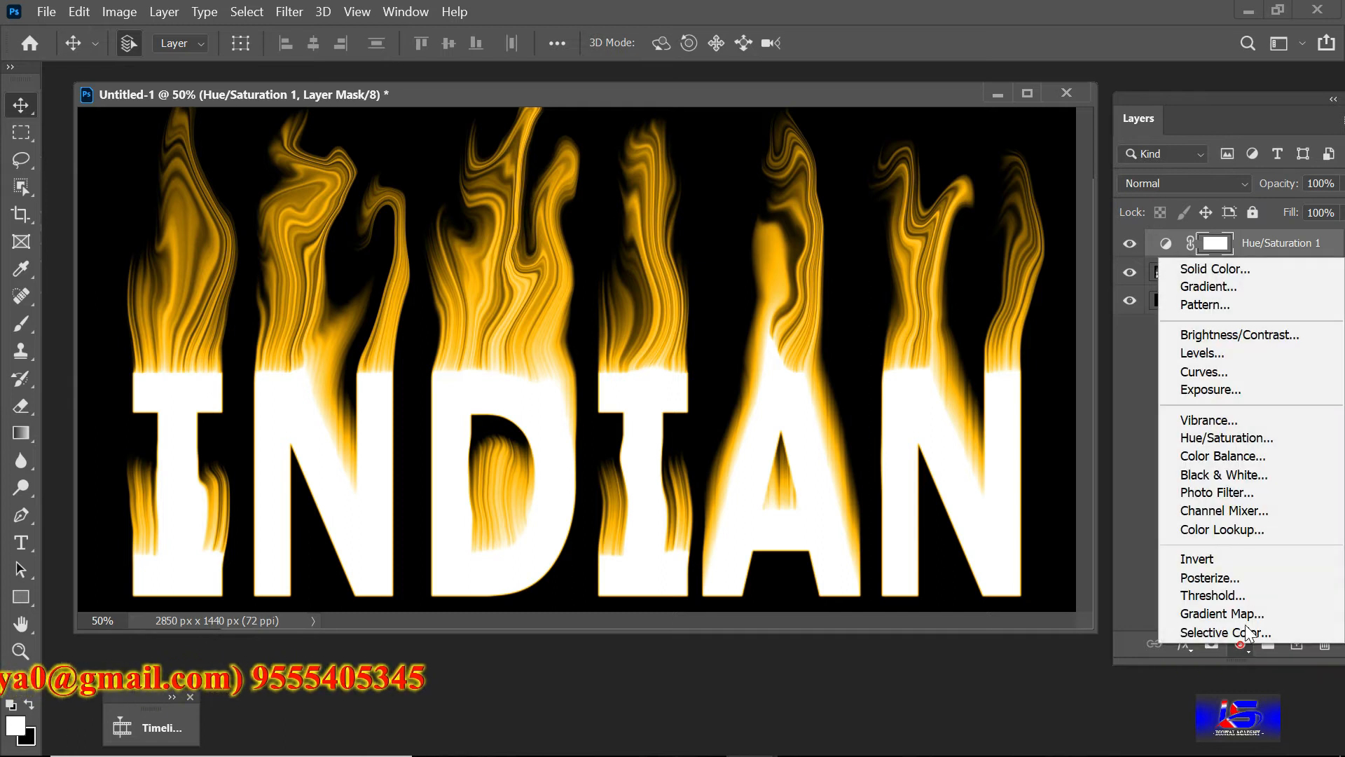
click(1253, 438)
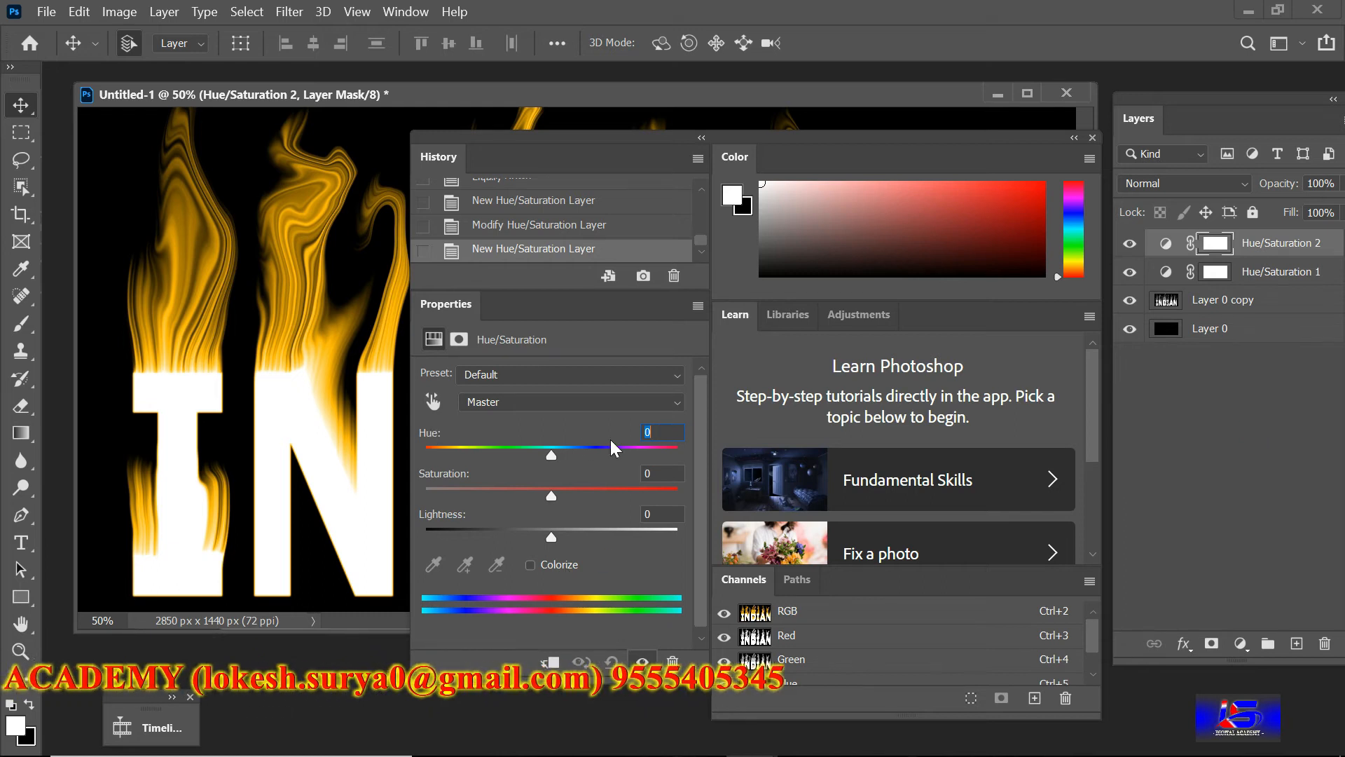
text(-30)
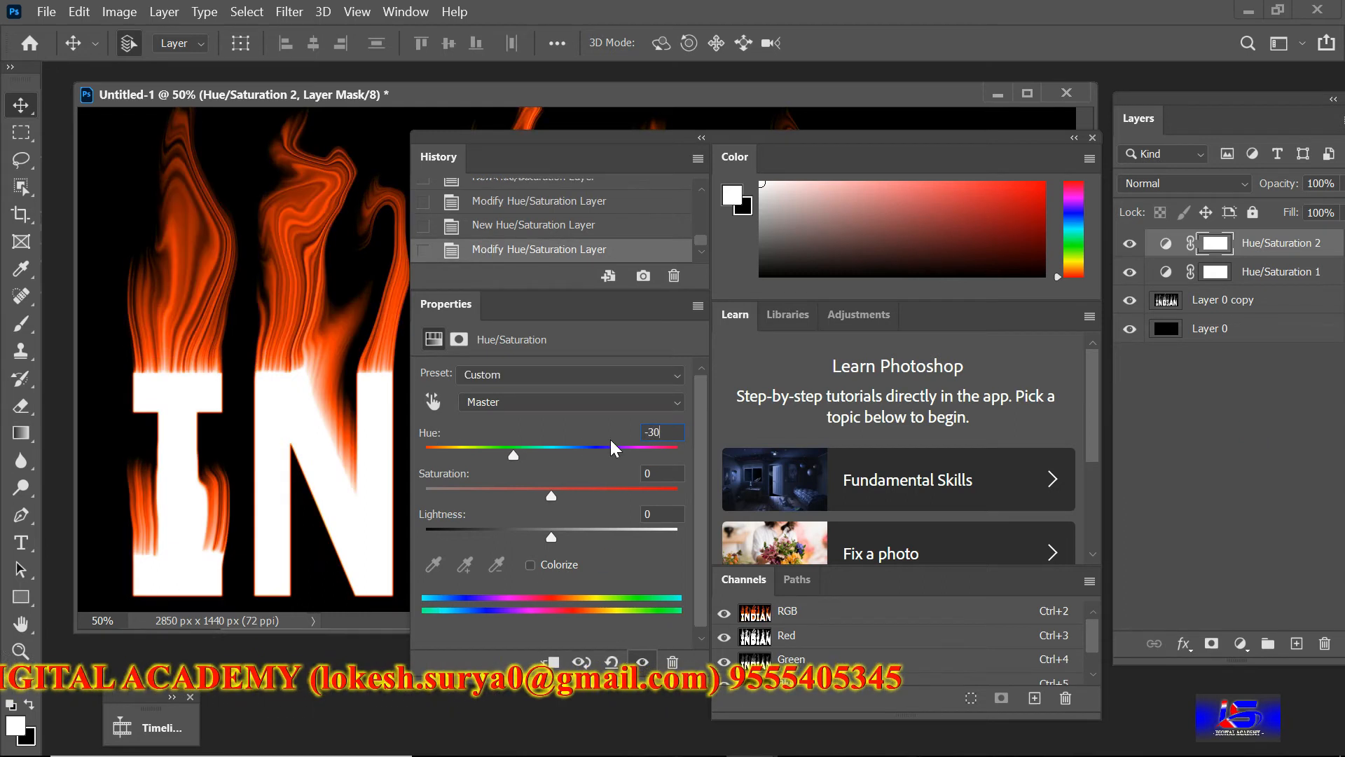
click(1093, 137)
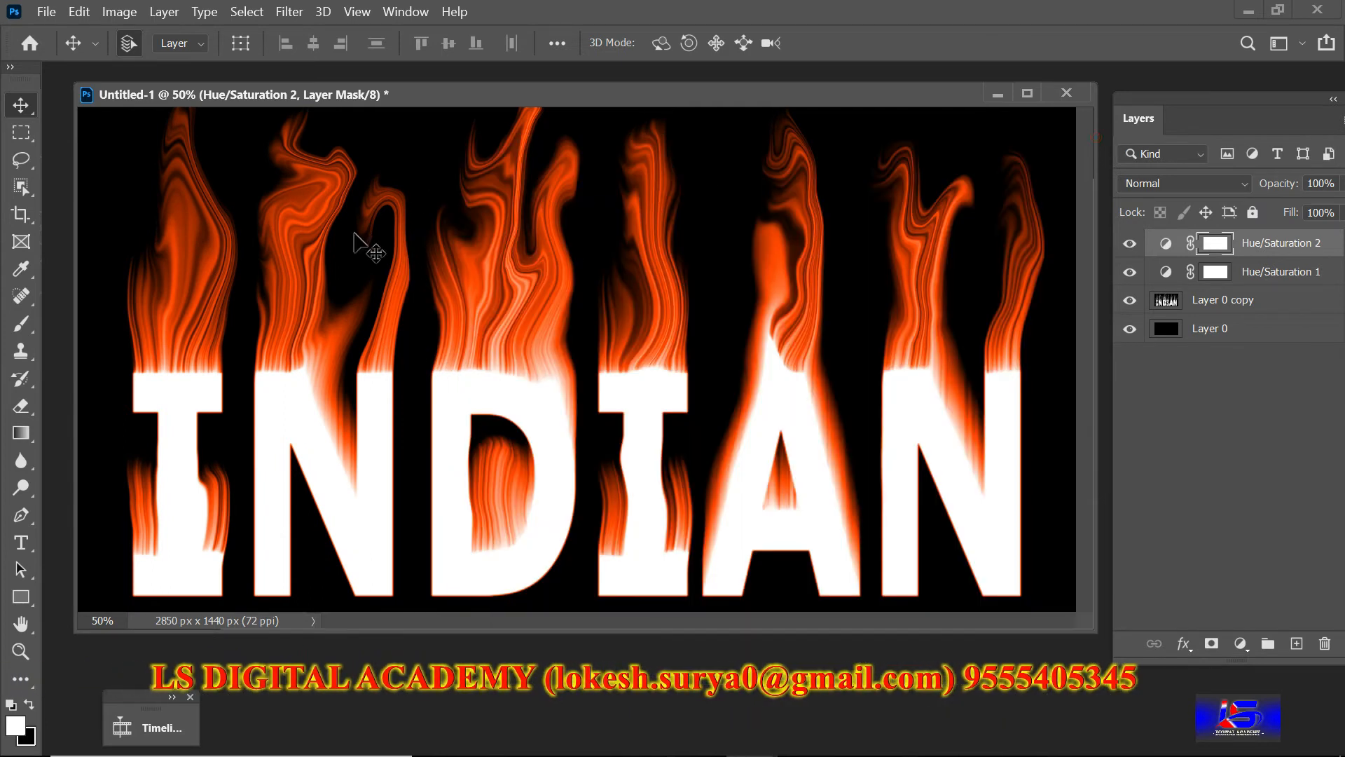
click(1191, 185)
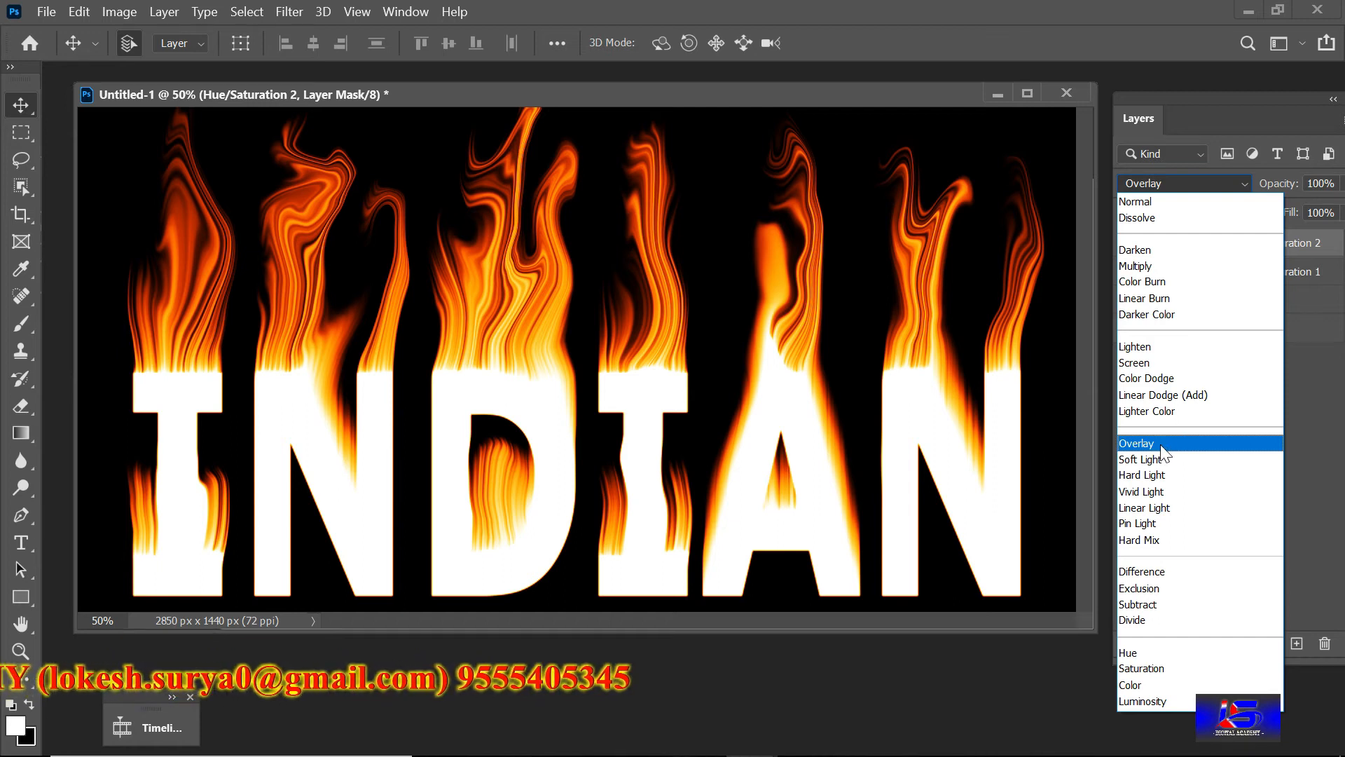
click(1161, 445)
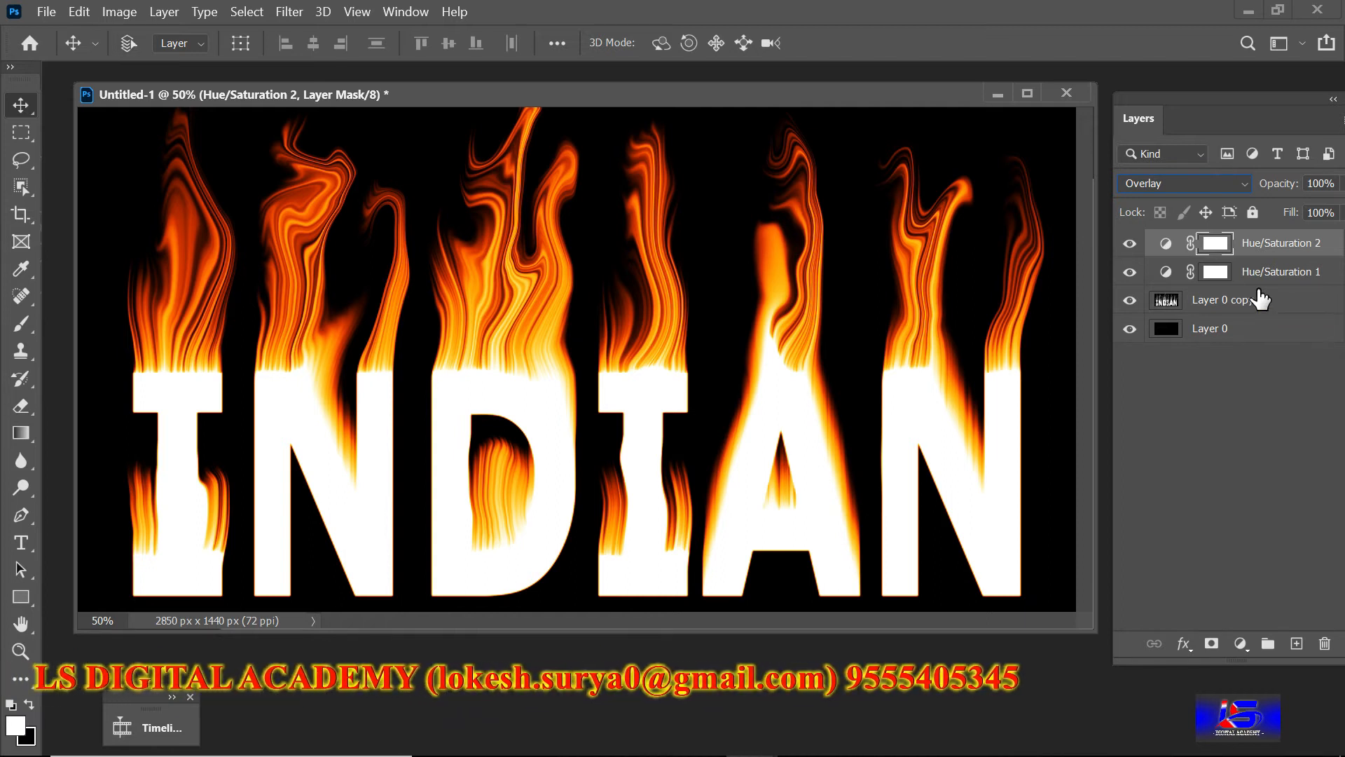
Merge all visible layers into one and duplicate the merged layer four times
key(ctrl+shift+e)
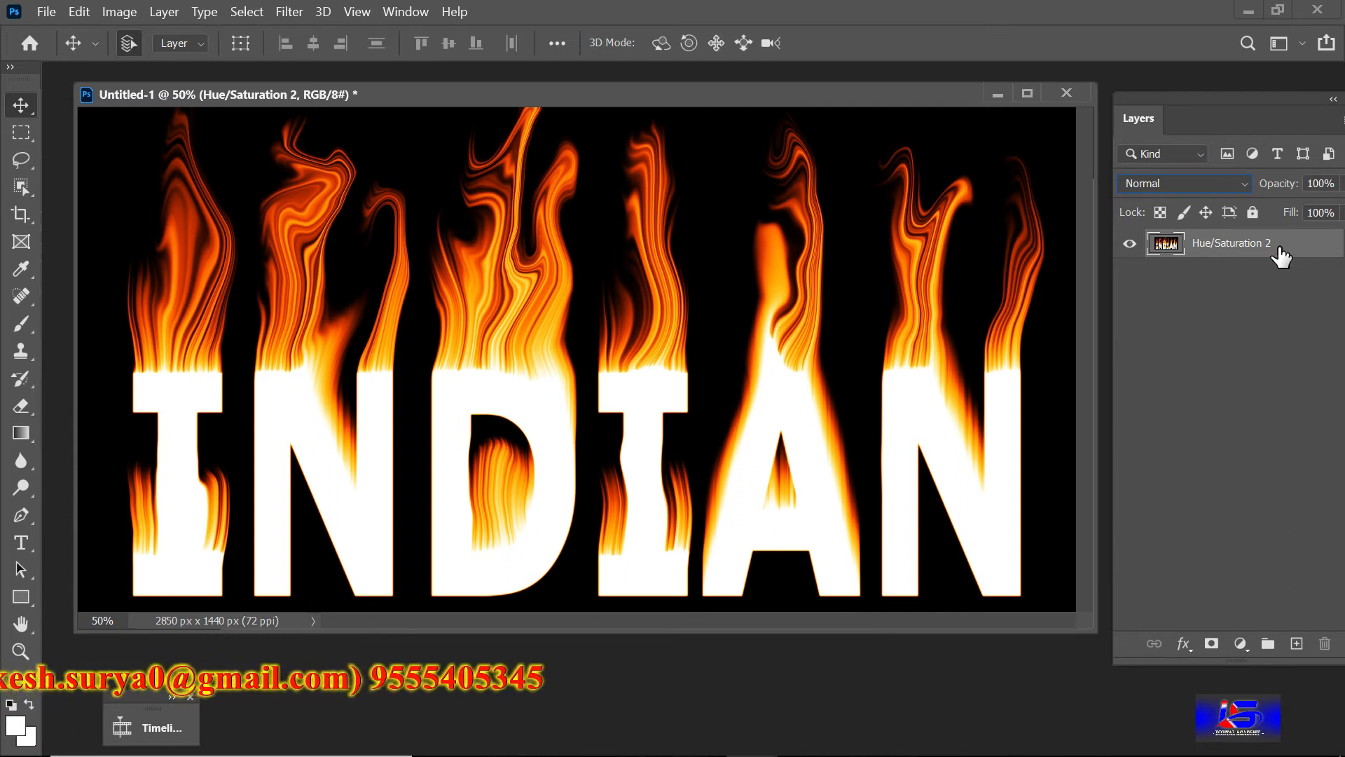
key(ctrl+j)
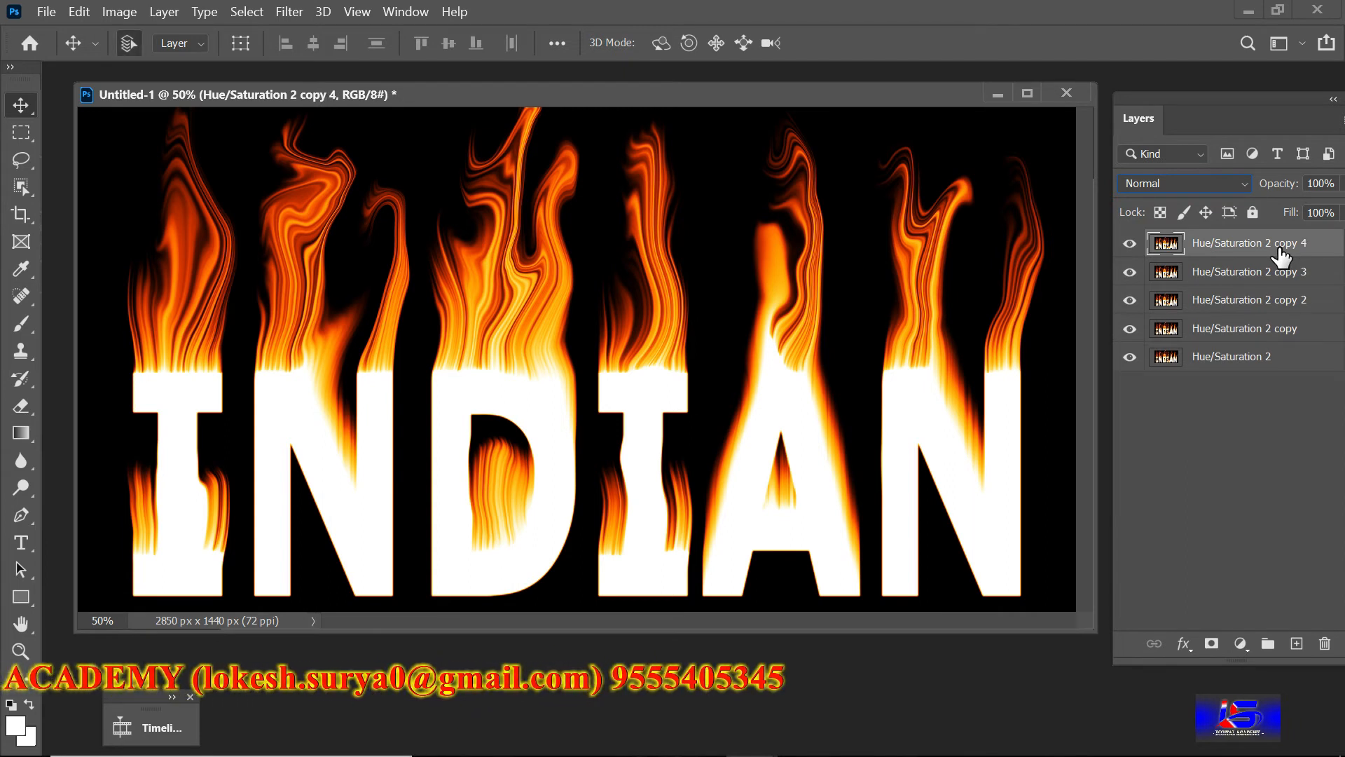
Open the bottom layer in Liquify and warp the first I's flame into a new curved shape
click(1247, 327)
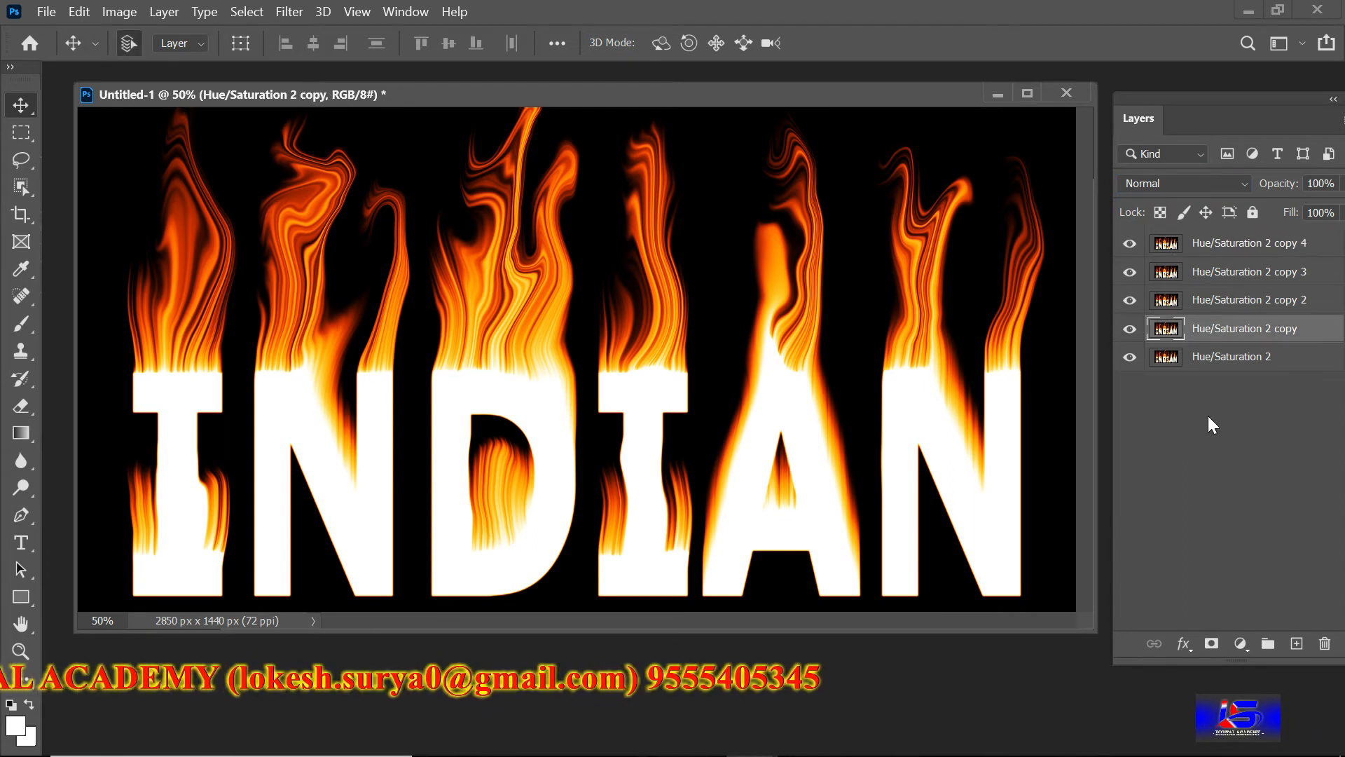
click(1241, 357)
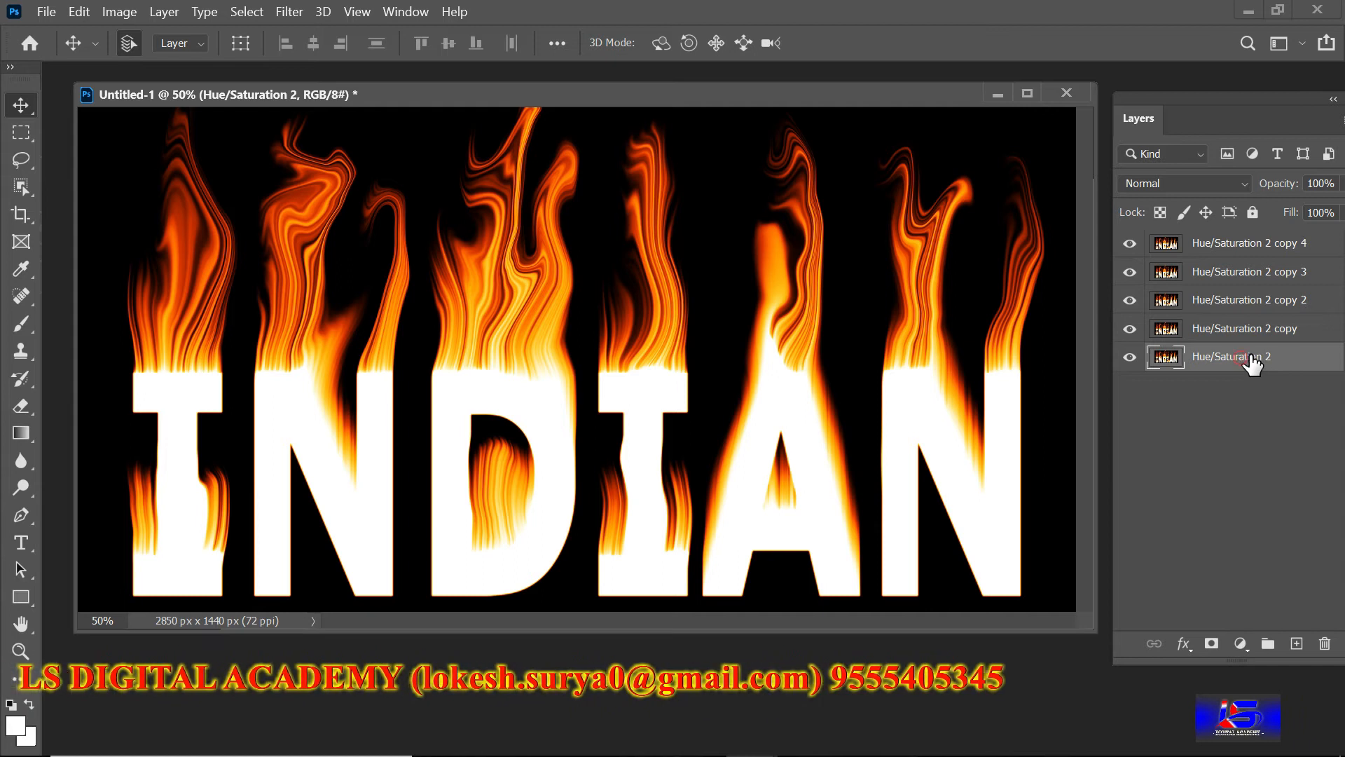
click(297, 12)
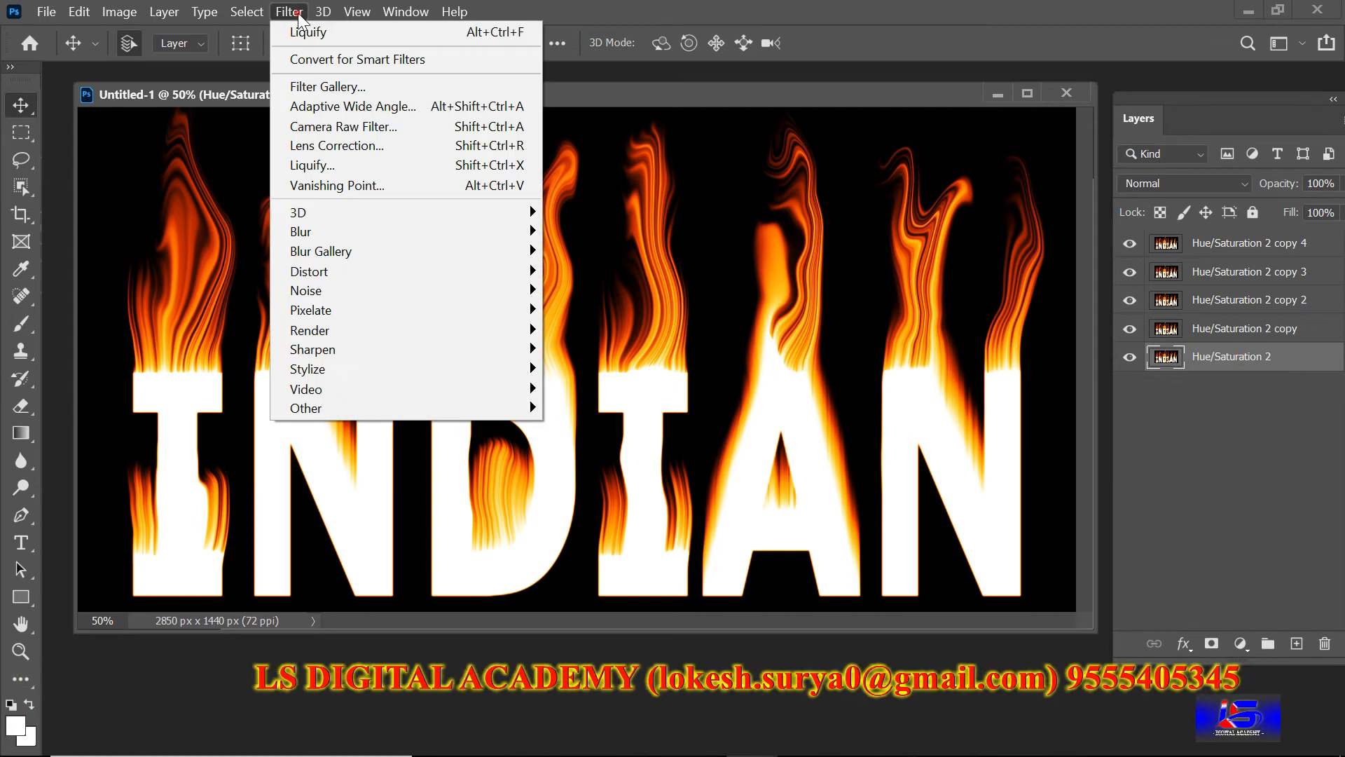
click(334, 166)
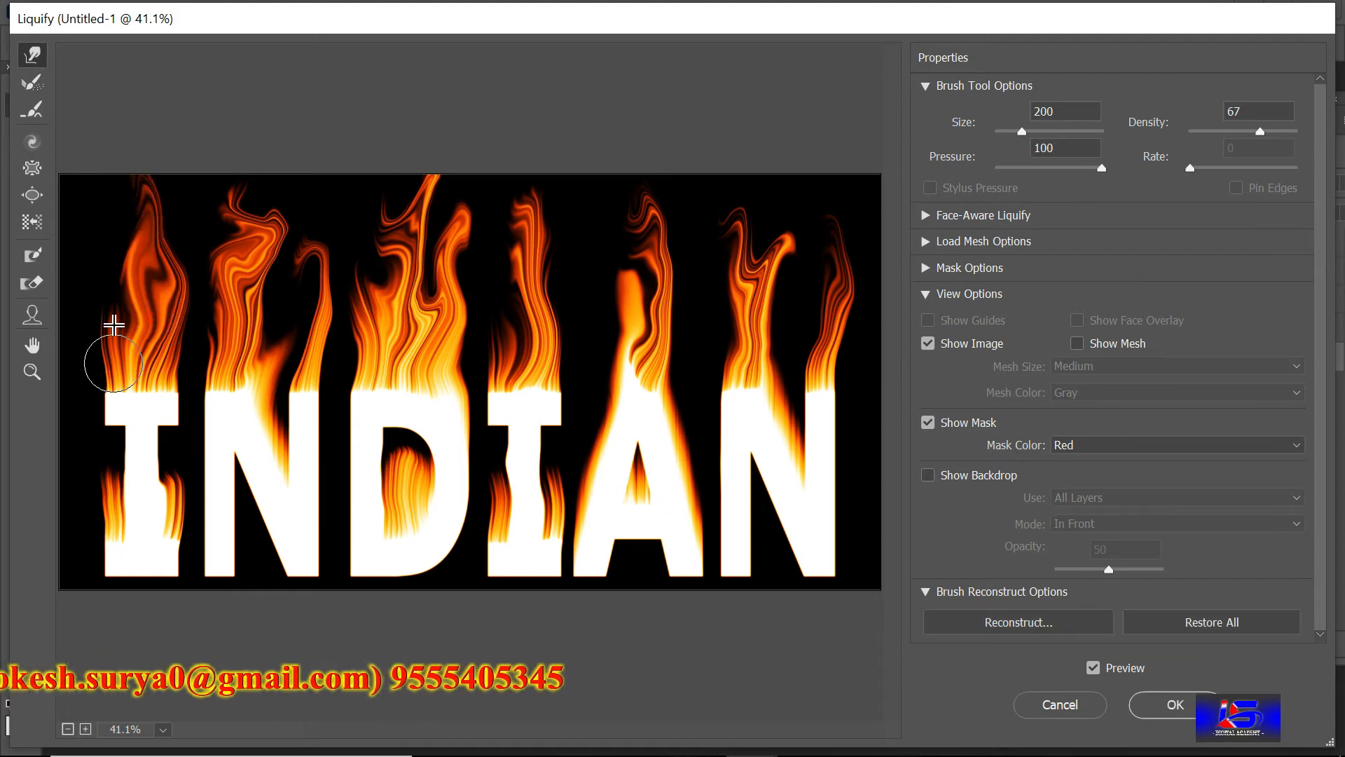
drag(150, 323, 131, 155)
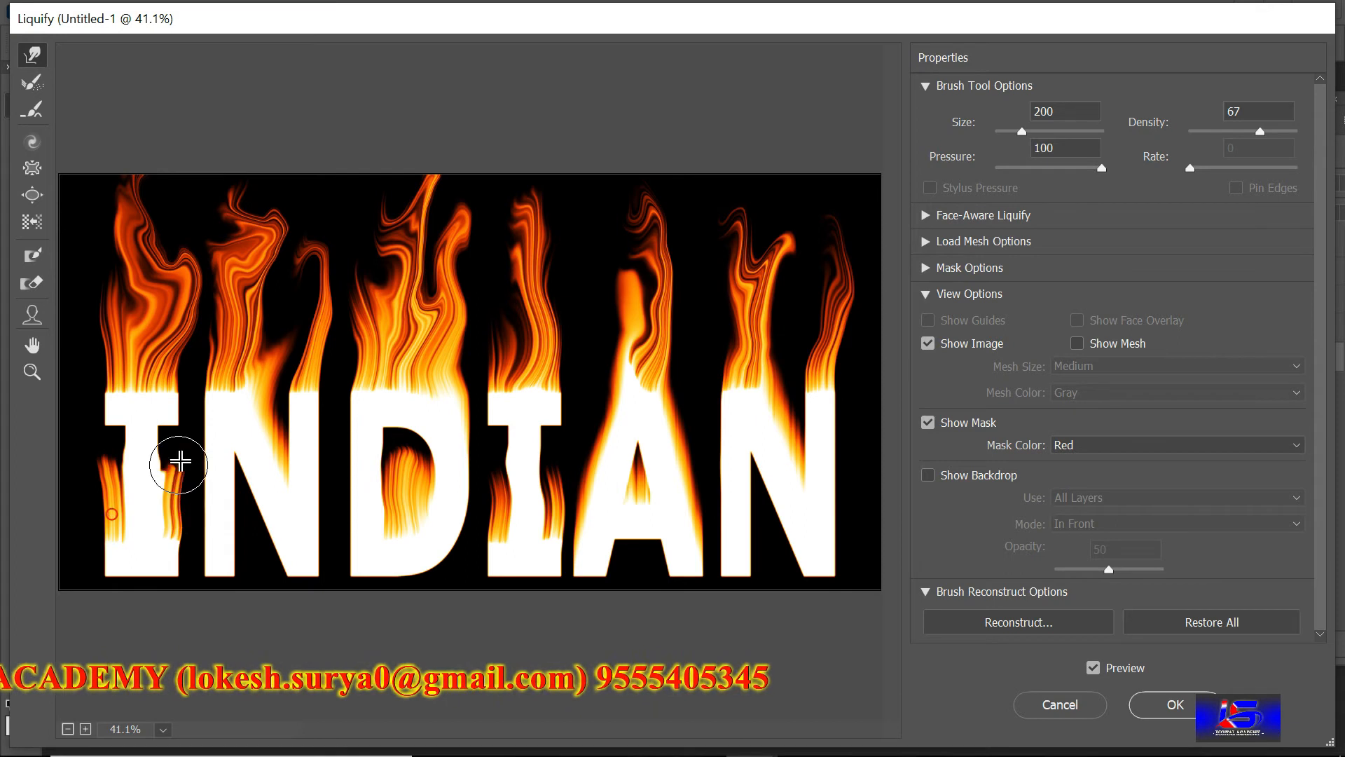
Warp the flames above the first N's stems and diagonal into taller, twisting tongues
drag(251, 348, 233, 162)
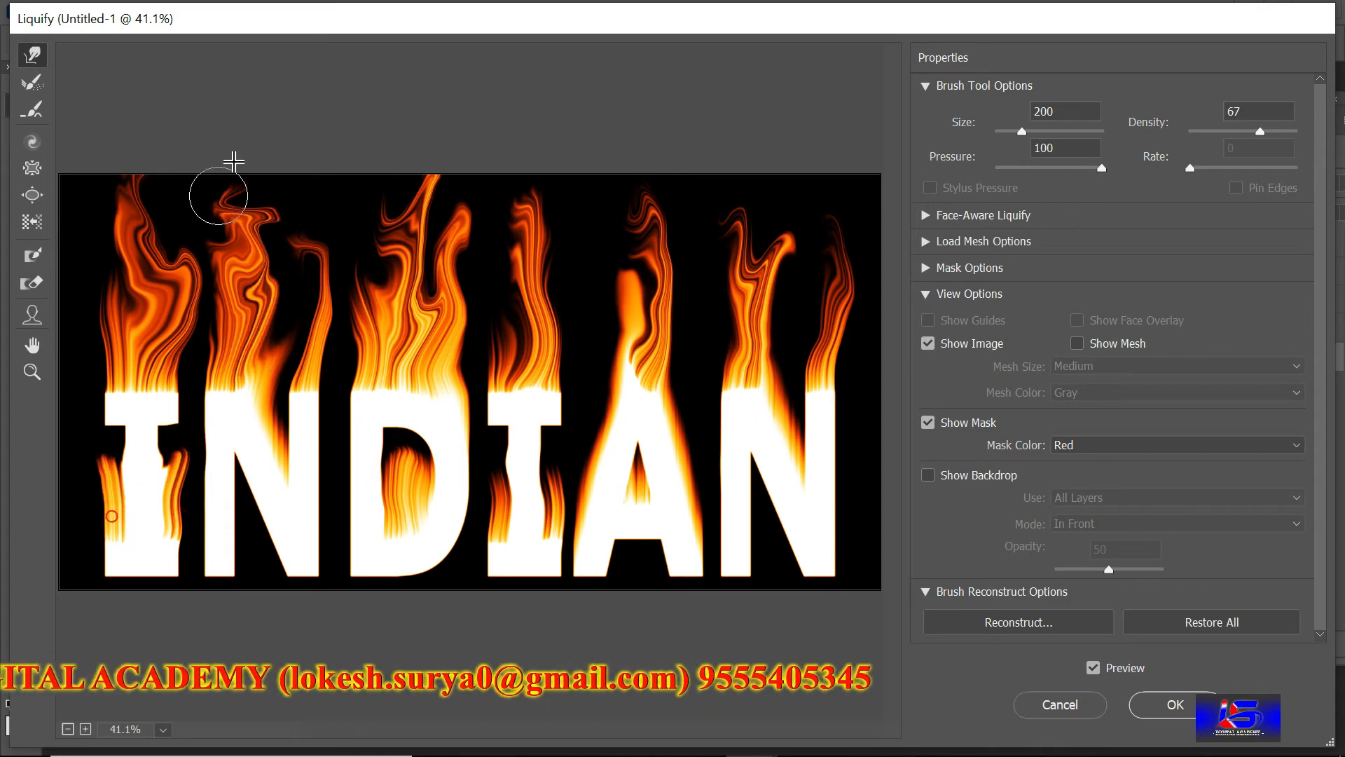
drag(285, 355, 262, 229)
drag(294, 320, 301, 195)
mouse_move(270, 363)
mouse_down()
mouse_move(296, 252)
mouse_move(289, 201)
mouse_up()
drag(260, 286, 281, 189)
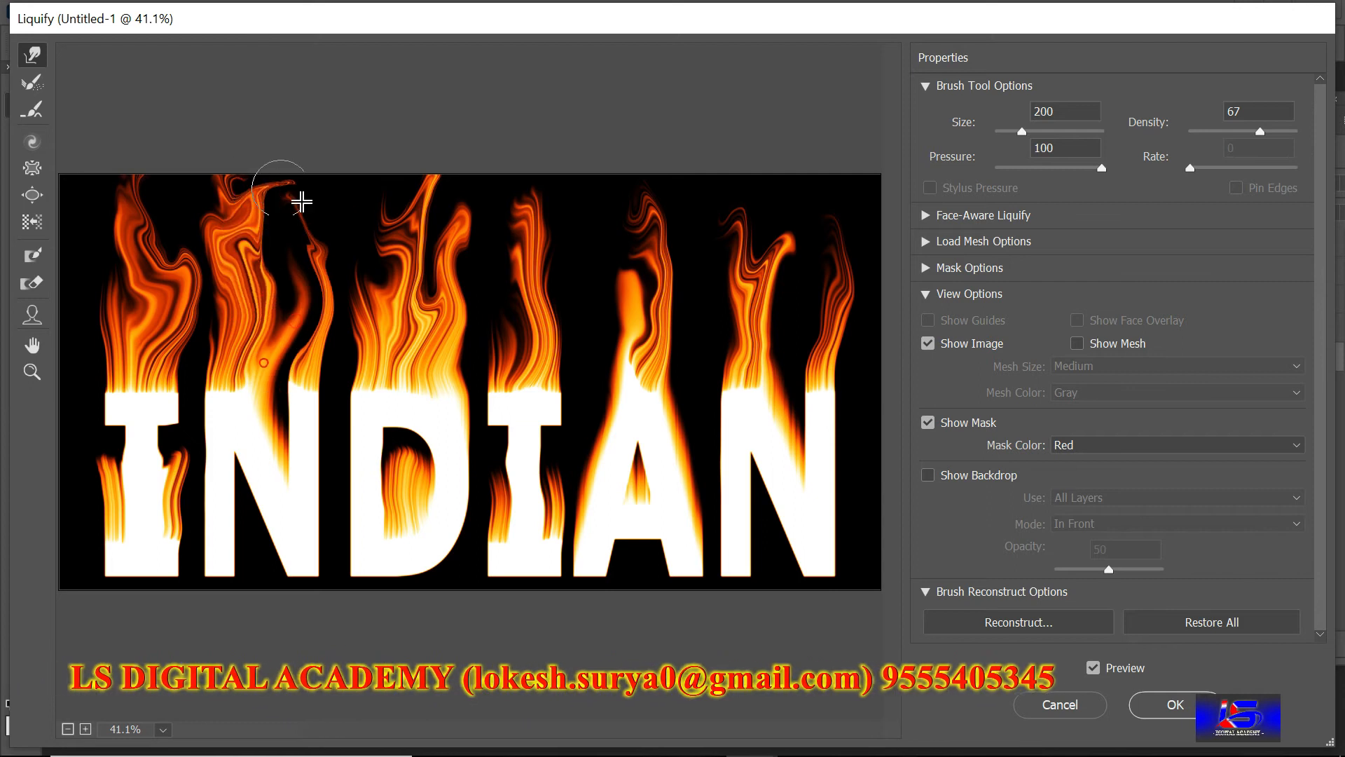
Reshape the D's upper flames into taller curls and bend the flames inside its opening
mouse_move(375, 341)
mouse_down()
mouse_move(392, 155)
mouse_move(406, 147)
mouse_up()
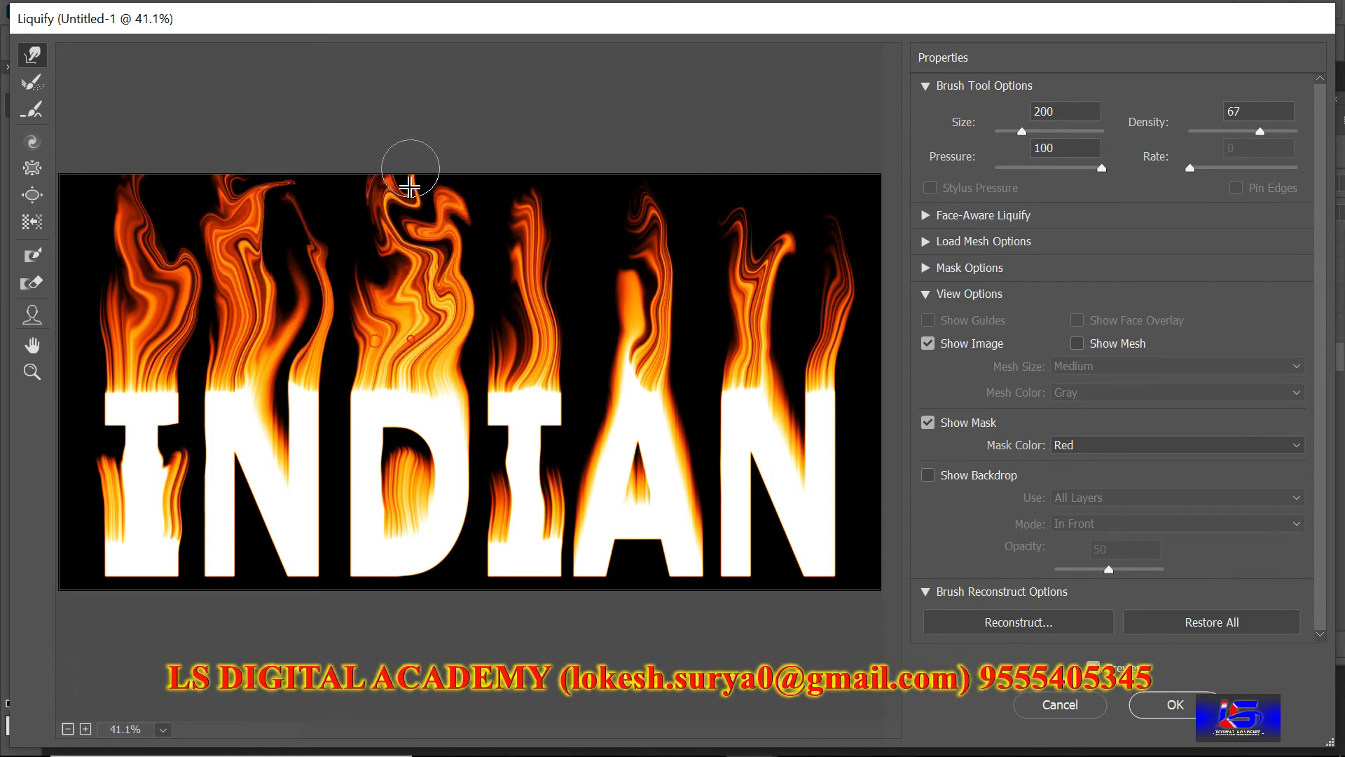
drag(384, 328, 372, 174)
drag(404, 512, 402, 460)
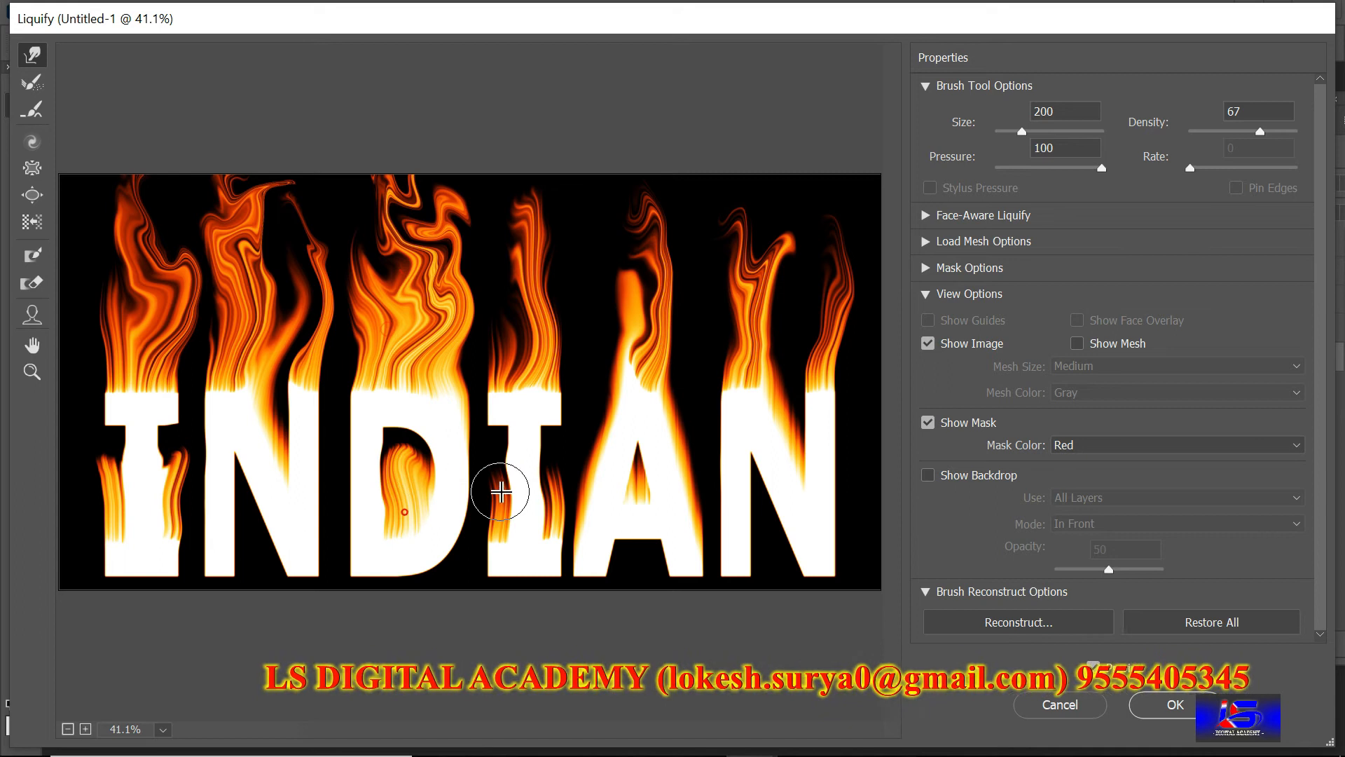
Reshape the flames of the second I, the A and the last N, and apply the warp to the bottom layer
drag(494, 503, 502, 471)
drag(553, 513, 561, 486)
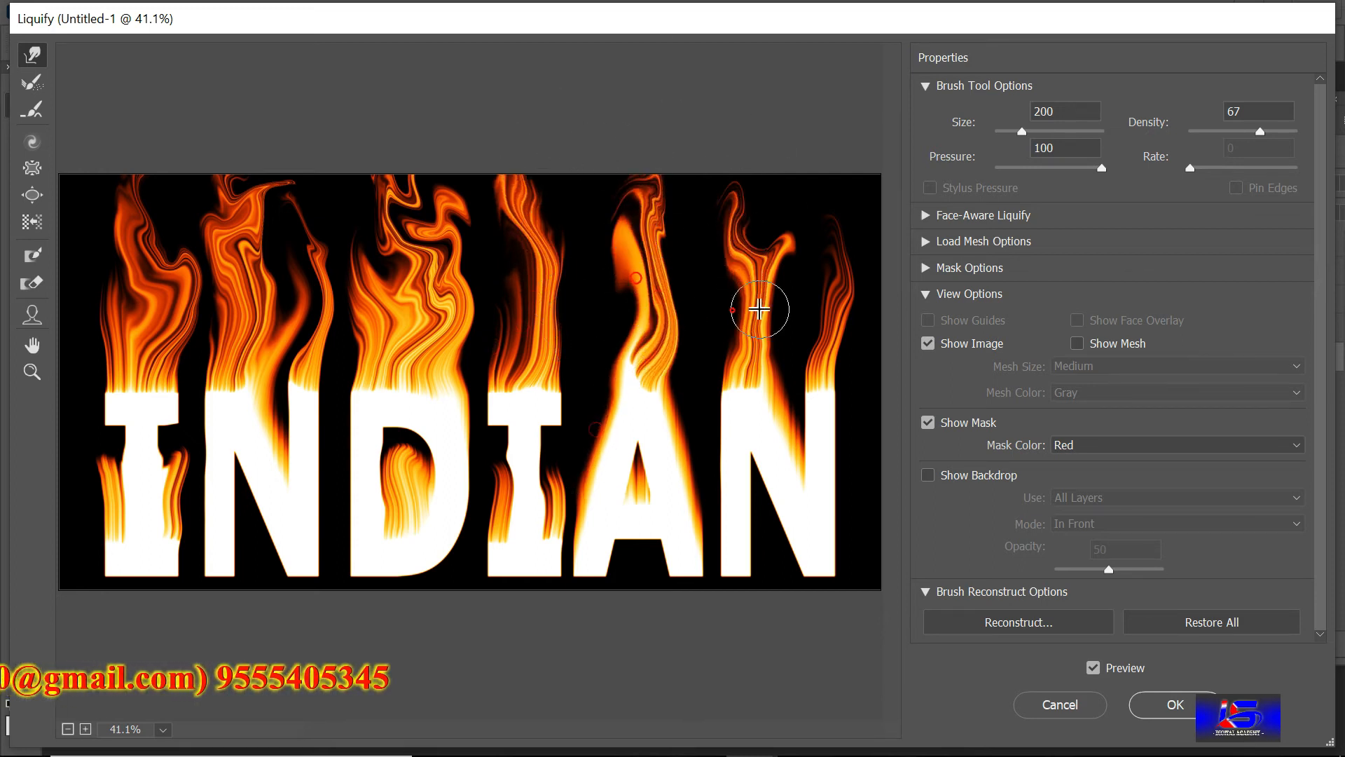
mouse_move(759, 309)
mouse_down()
mouse_move(717, 151)
mouse_move(781, 132)
mouse_up()
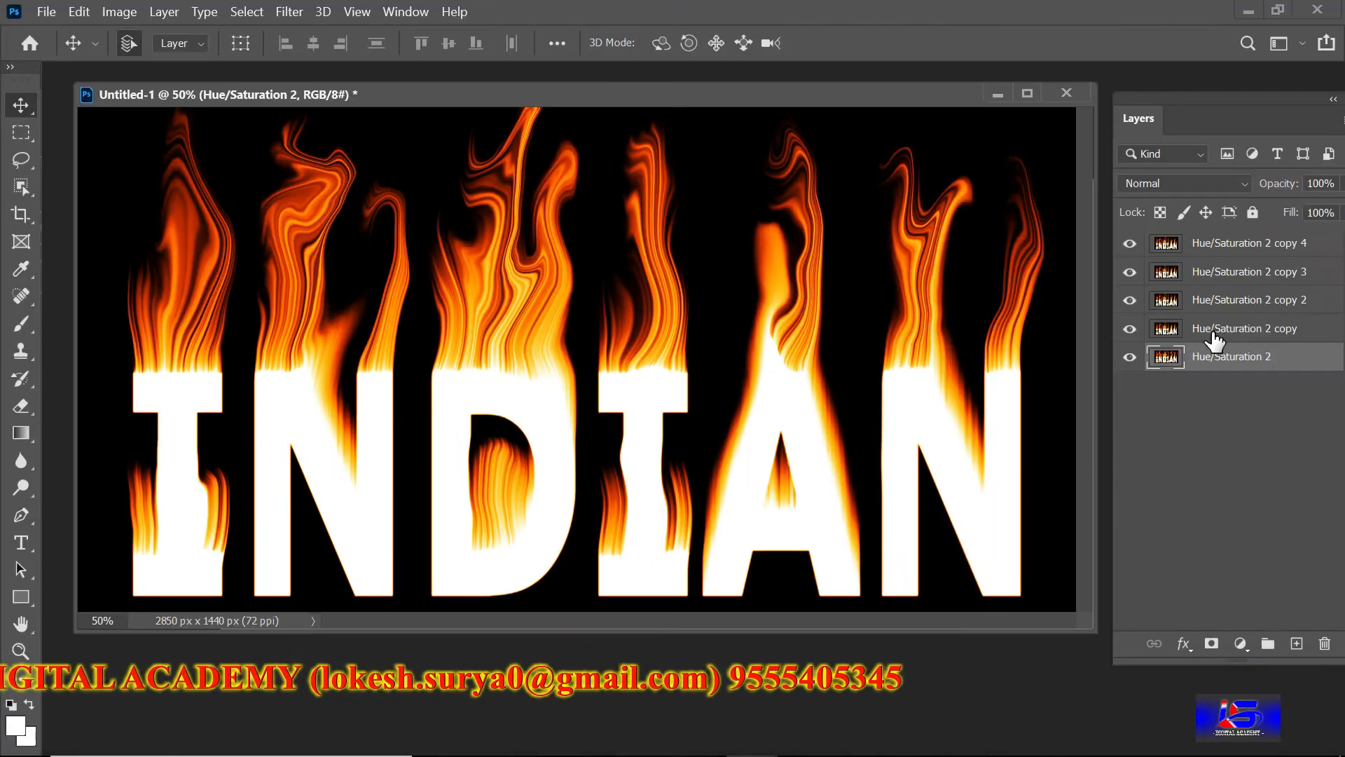
Open the Hue/Saturation 2 copy layer in Liquify and curl the upper flames of the first N and the D differently
click(1214, 341)
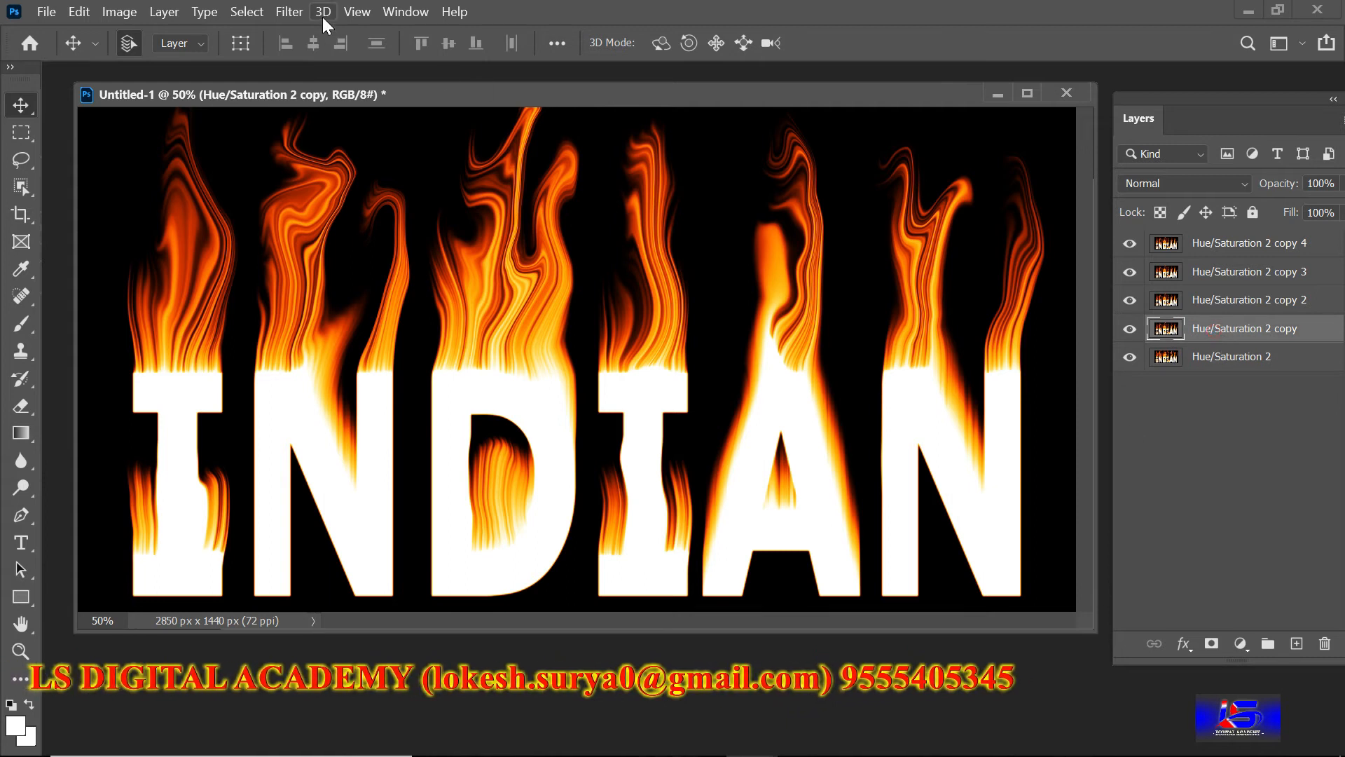
click(288, 12)
click(336, 158)
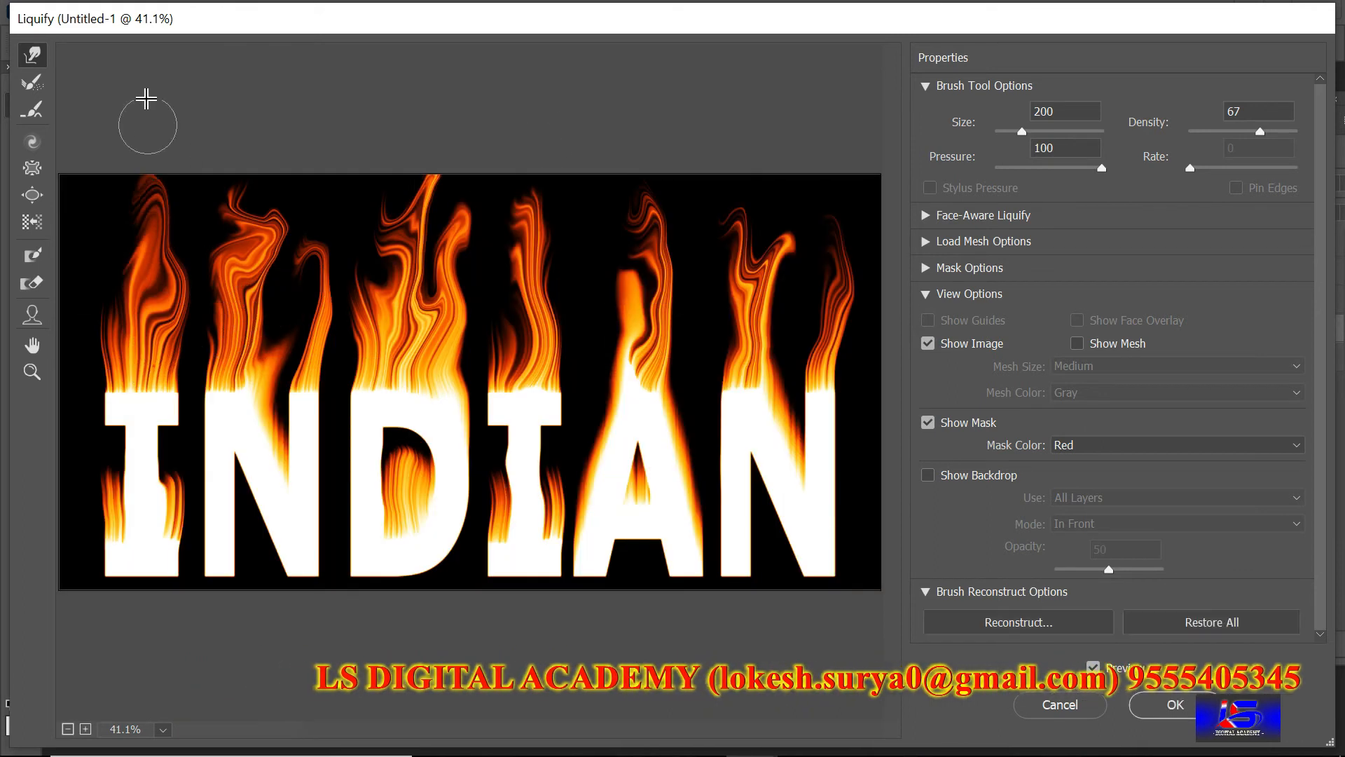
drag(210, 300, 234, 310)
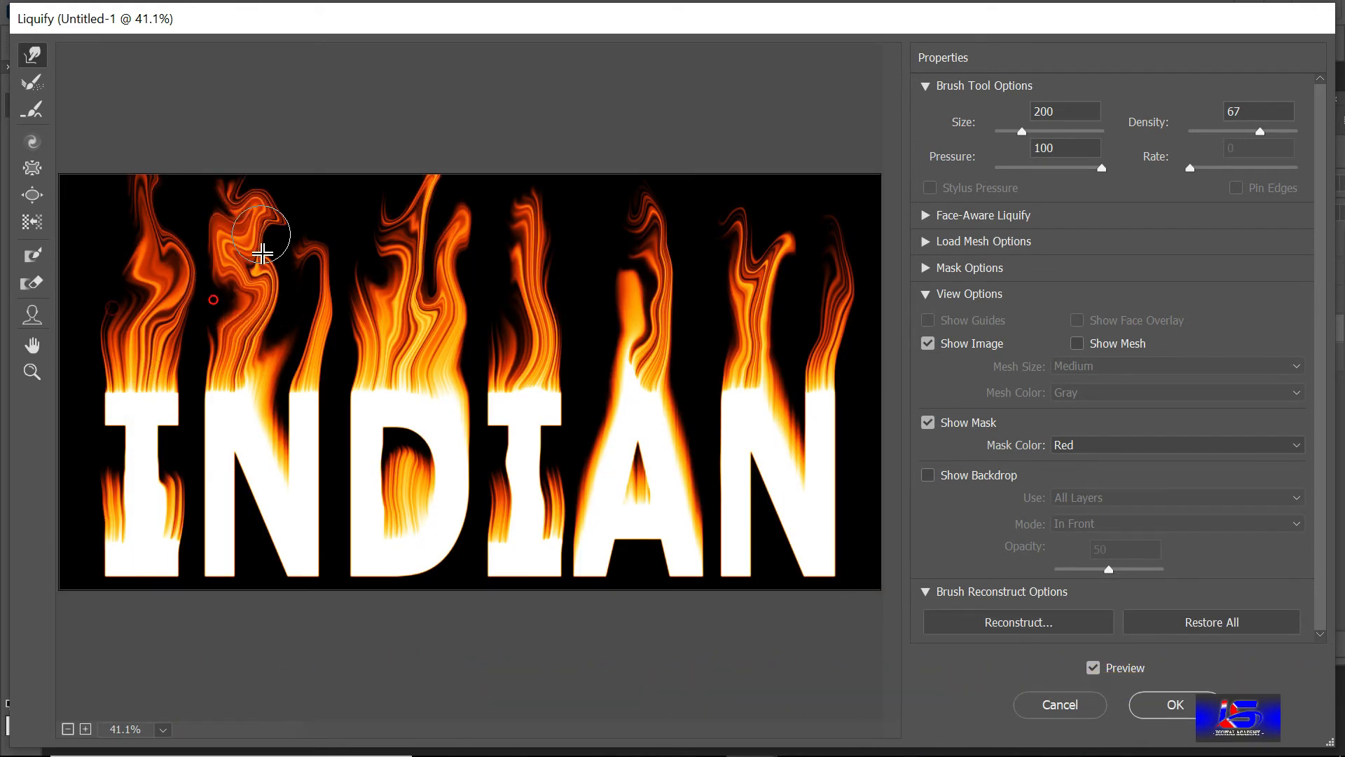
mouse_move(434, 199)
mouse_down()
mouse_move(444, 301)
mouse_move(424, 373)
mouse_move(360, 131)
mouse_move(440, 267)
mouse_up()
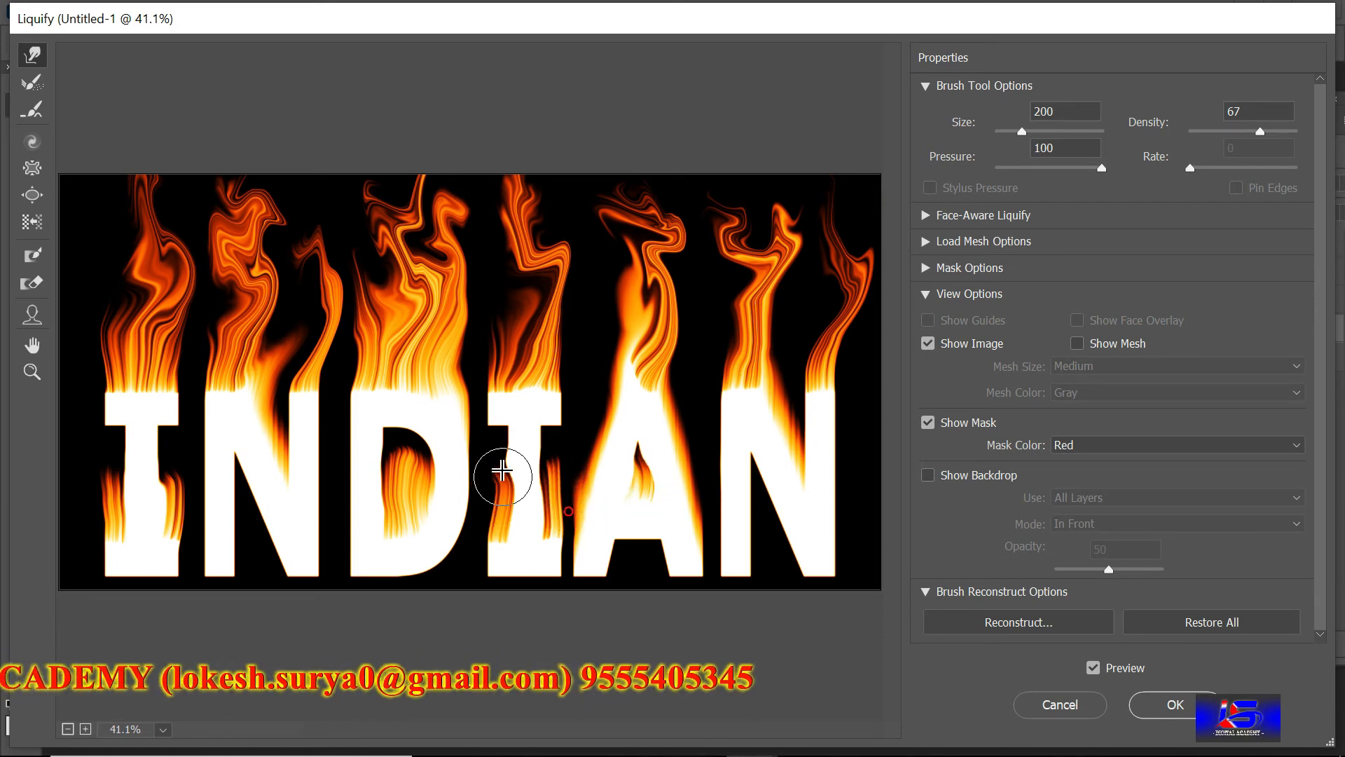
Bend the flame on the first N's diagonal and the first I's lower flames, and apply the Liquify warp
drag(255, 444, 274, 331)
drag(281, 334, 282, 292)
mouse_move(107, 516)
mouse_down()
mouse_move(108, 463)
mouse_move(177, 468)
mouse_move(166, 478)
mouse_up()
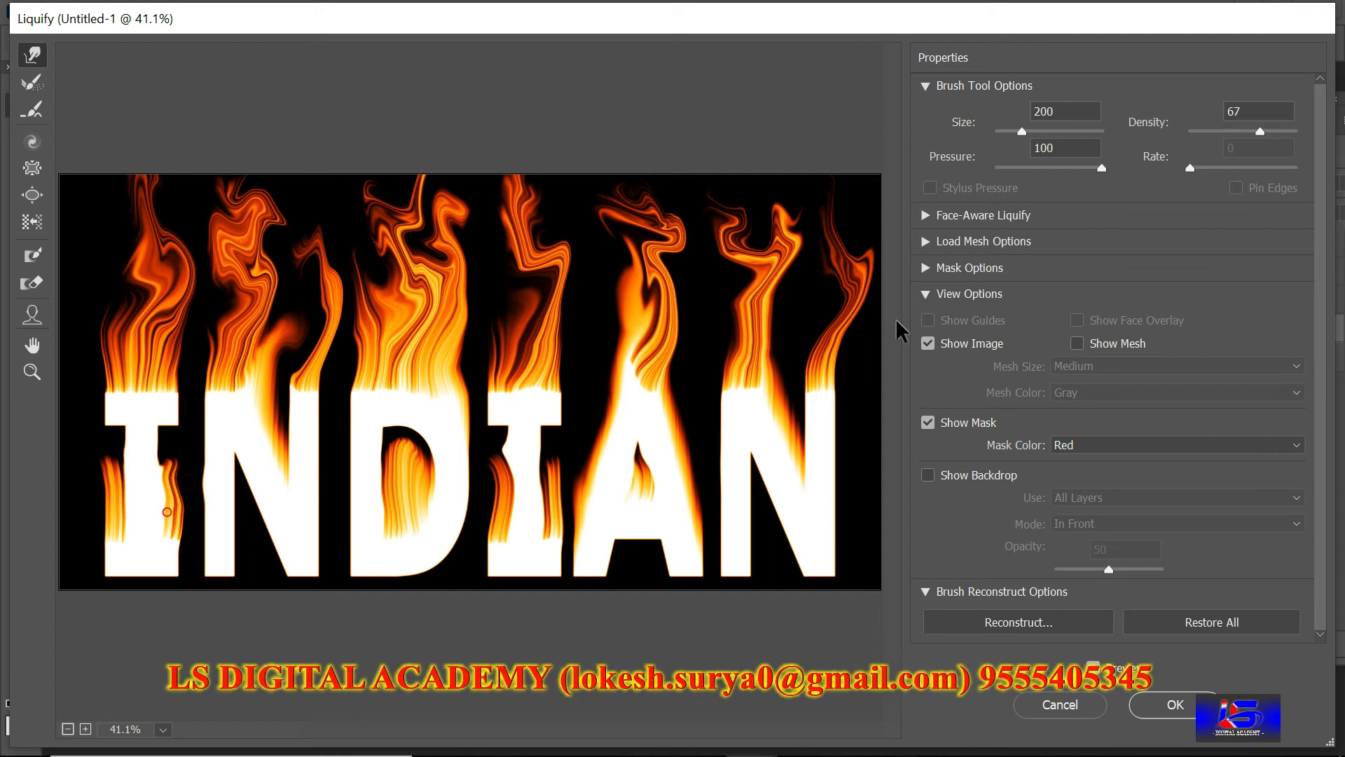
click(1174, 704)
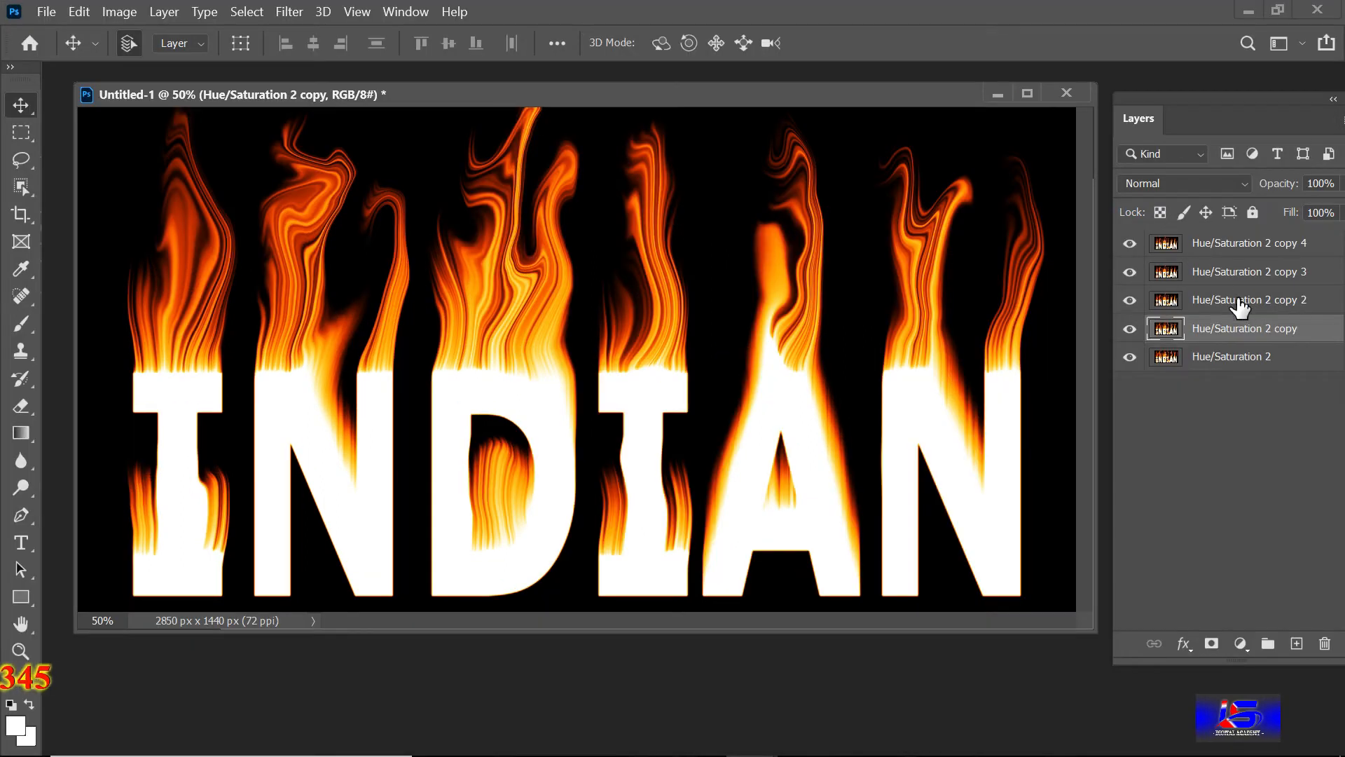
Open the Hue/Saturation 2 copy 2 layer in Liquify, curl the upper flames across all the letters, and apply the warp
click(1239, 301)
click(287, 16)
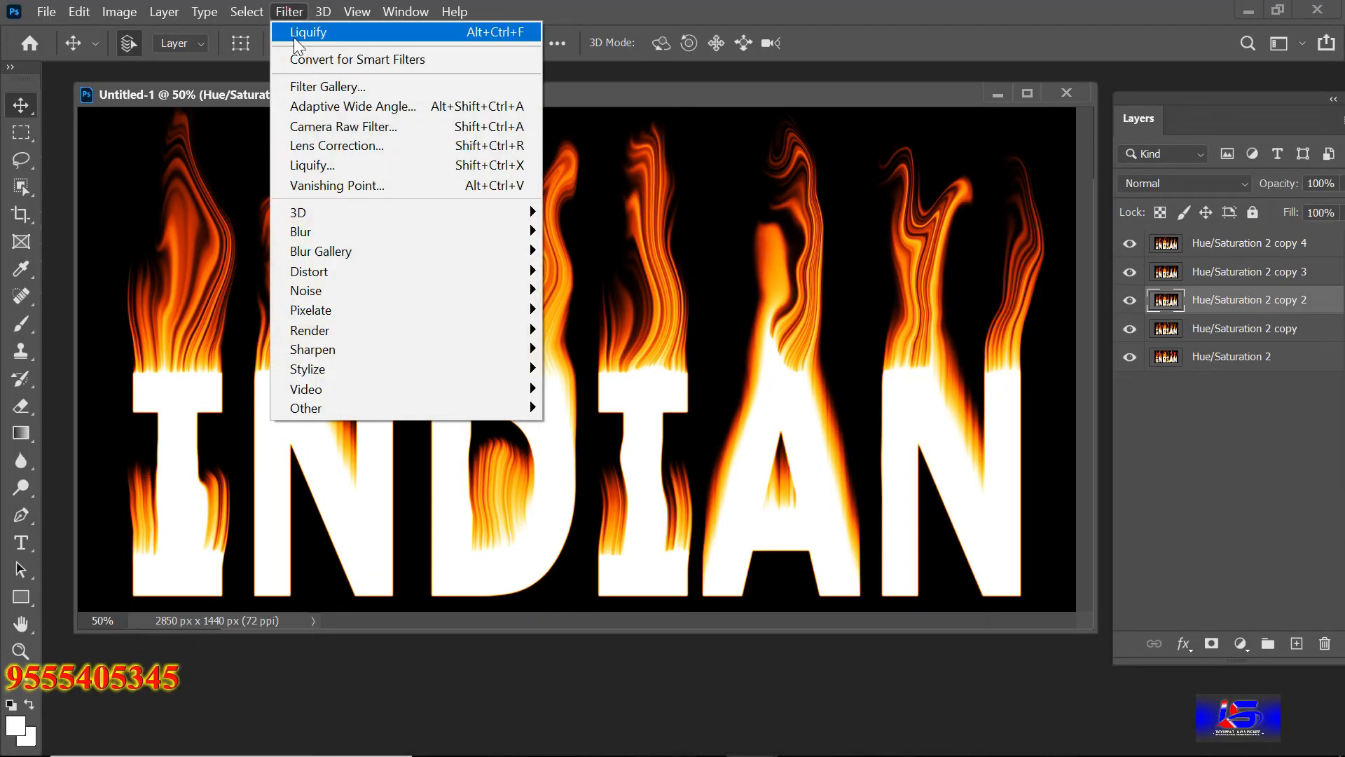
click(339, 170)
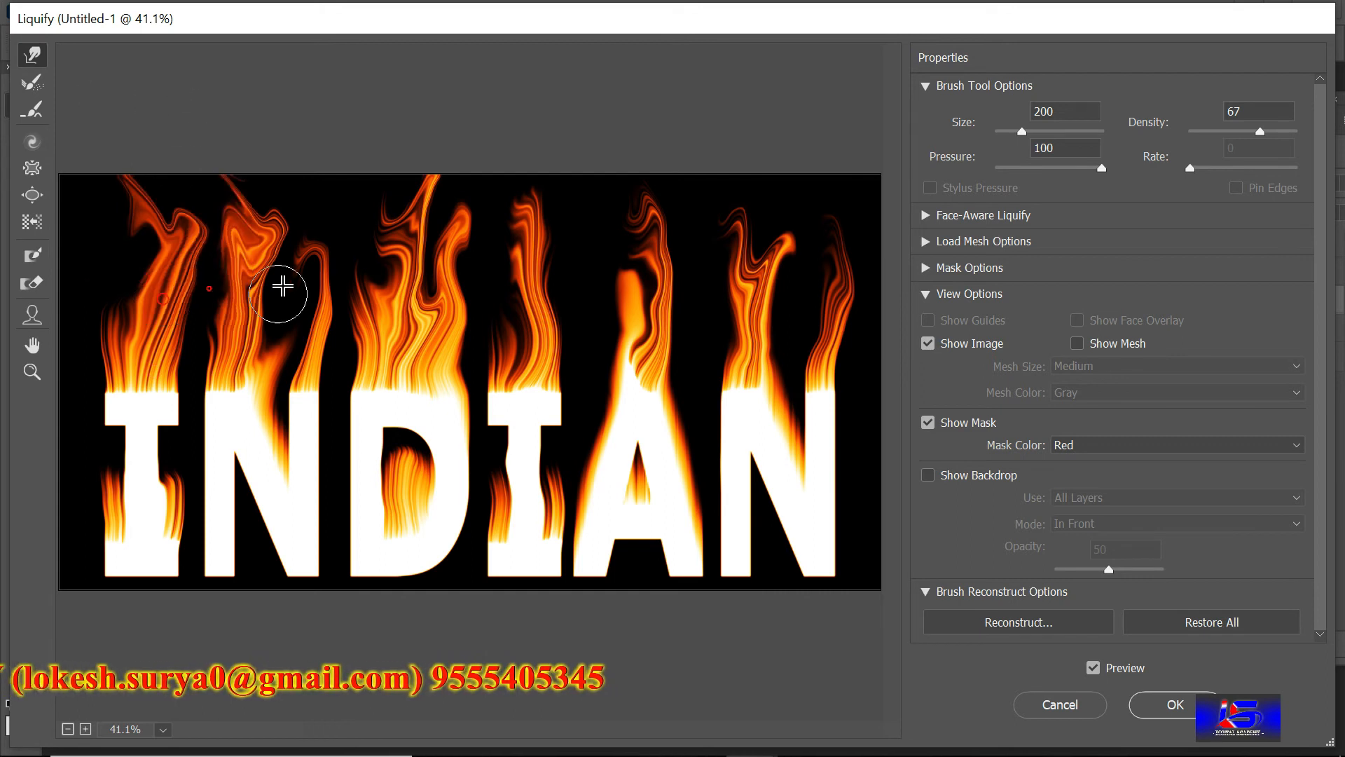
drag(243, 301, 205, 140)
mouse_move(252, 210)
mouse_down()
mouse_move(292, 299)
mouse_move(276, 330)
mouse_move(347, 224)
mouse_move(420, 309)
mouse_move(388, 231)
mouse_move(453, 231)
mouse_move(474, 186)
mouse_move(637, 305)
mouse_move(576, 150)
mouse_move(640, 201)
mouse_move(721, 309)
mouse_move(736, 168)
mouse_move(831, 225)
mouse_move(841, 301)
mouse_move(877, 185)
mouse_up()
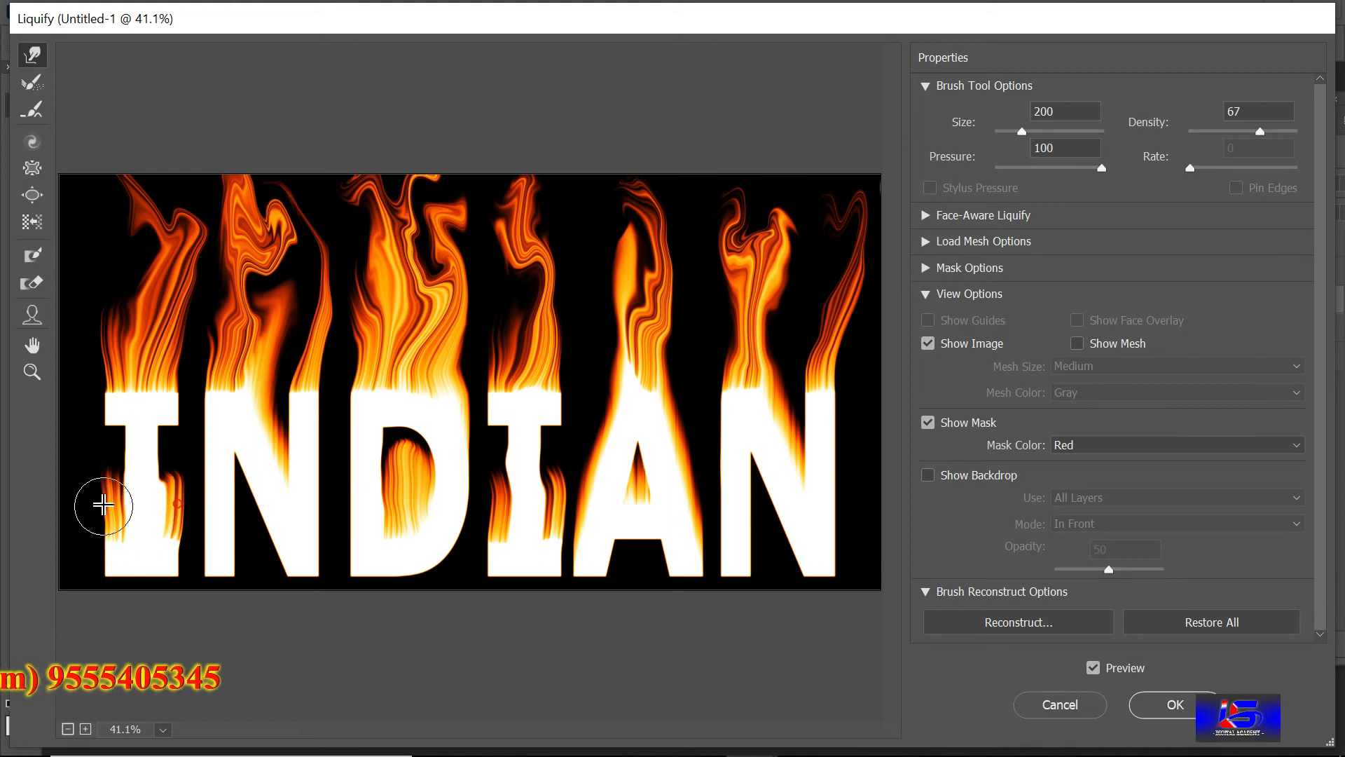
click(1164, 706)
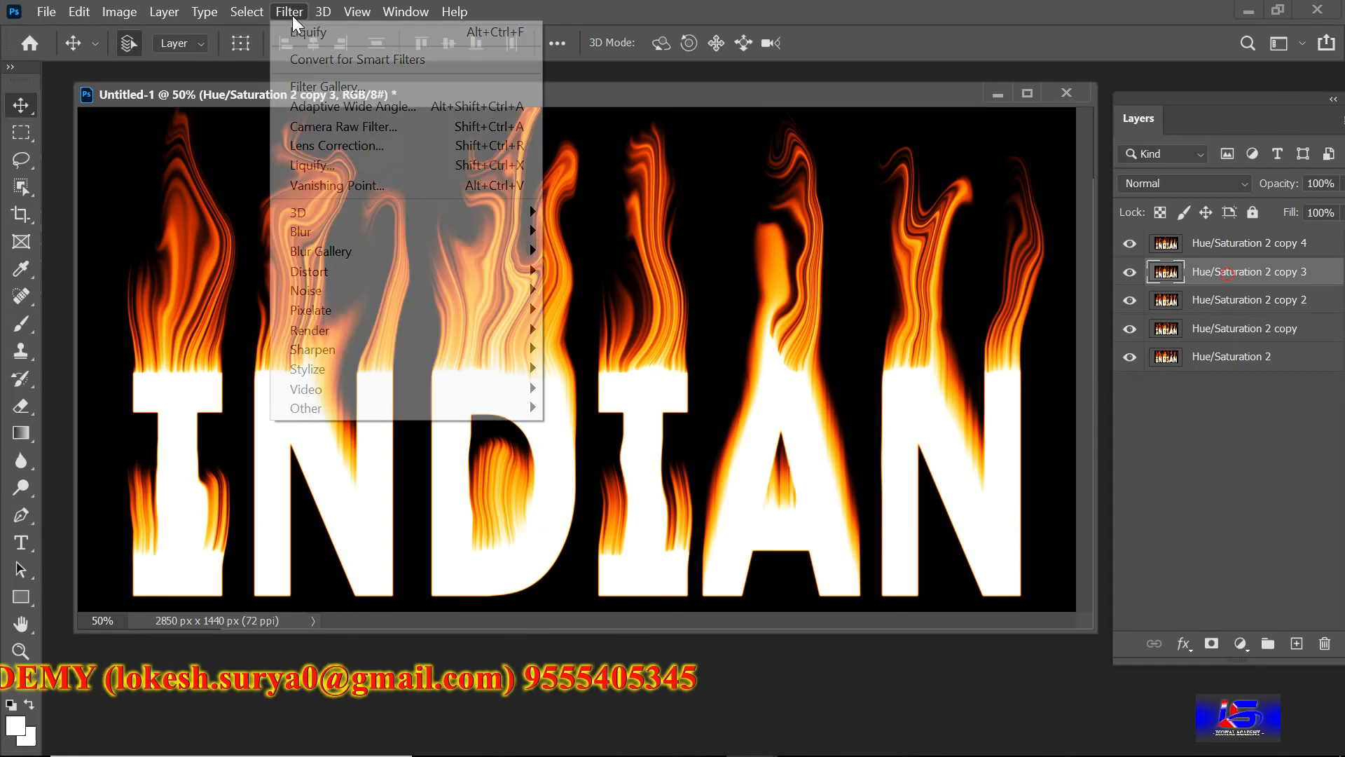
Open the Hue/Saturation 2 copy 3 layer in Liquify, stretch and bend the flames above the letters into new shapes, and apply the warp
click(361, 141)
drag(281, 259, 266, 175)
drag(319, 269, 298, 203)
drag(427, 308, 421, 168)
drag(524, 308, 524, 154)
drag(636, 294, 634, 151)
drag(778, 281, 769, 197)
drag(838, 273, 821, 204)
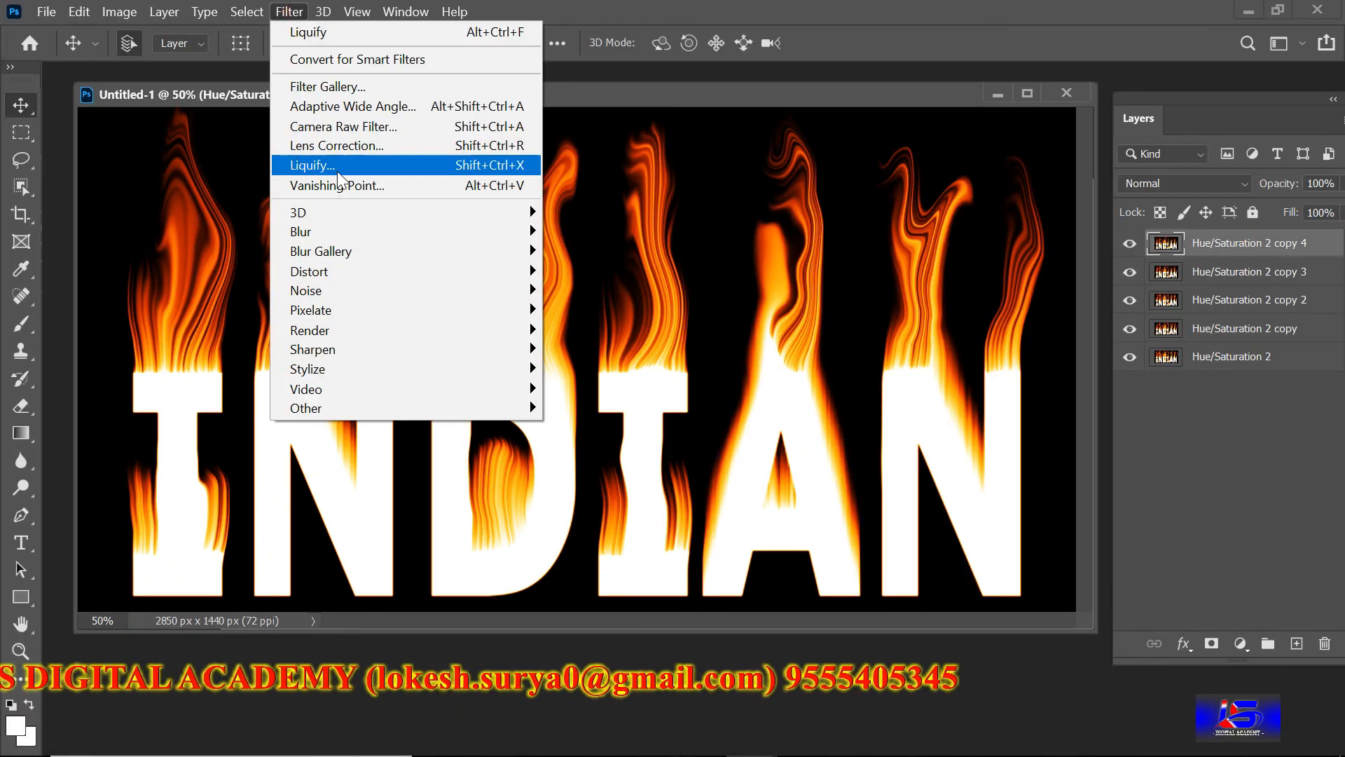
Warp the Hue/Saturation 2 copy 4 layer with Liquify, pulling the letters' flames upward and twisting those on the D and A, and apply it
click(330, 166)
drag(245, 281, 263, 178)
drag(144, 273, 135, 115)
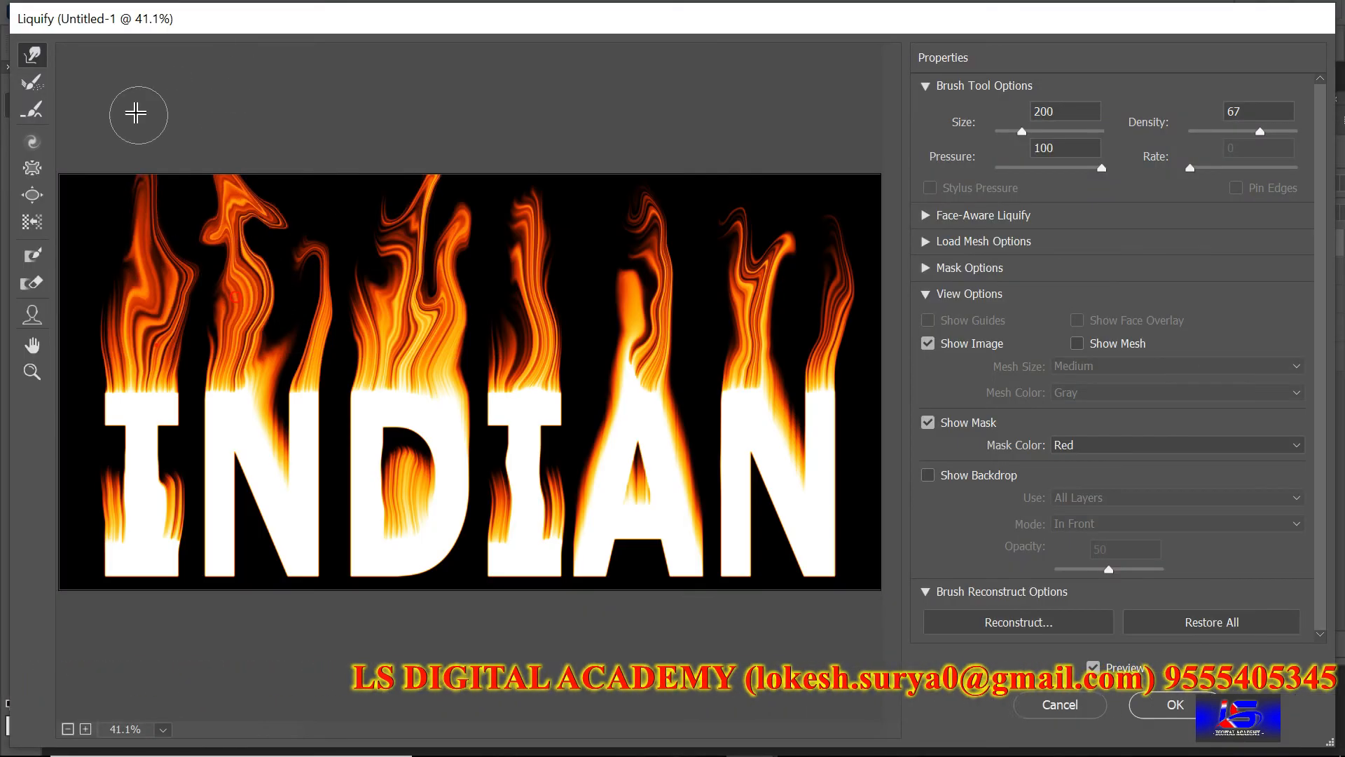
drag(315, 281, 305, 211)
drag(420, 315, 413, 189)
drag(630, 301, 603, 156)
drag(774, 280, 788, 200)
drag(634, 316, 669, 298)
drag(441, 245, 476, 305)
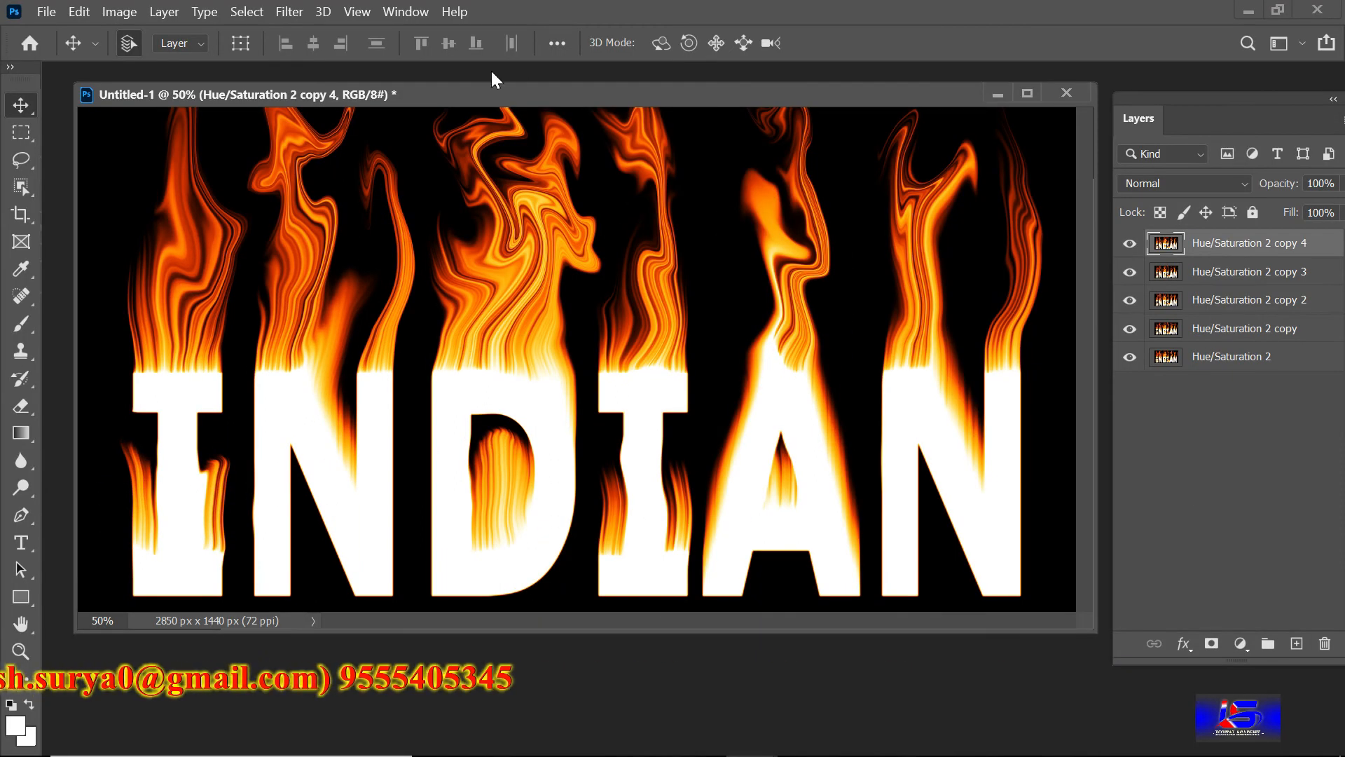
Show the Timeline and make animation frames from the five flame layers
click(409, 11)
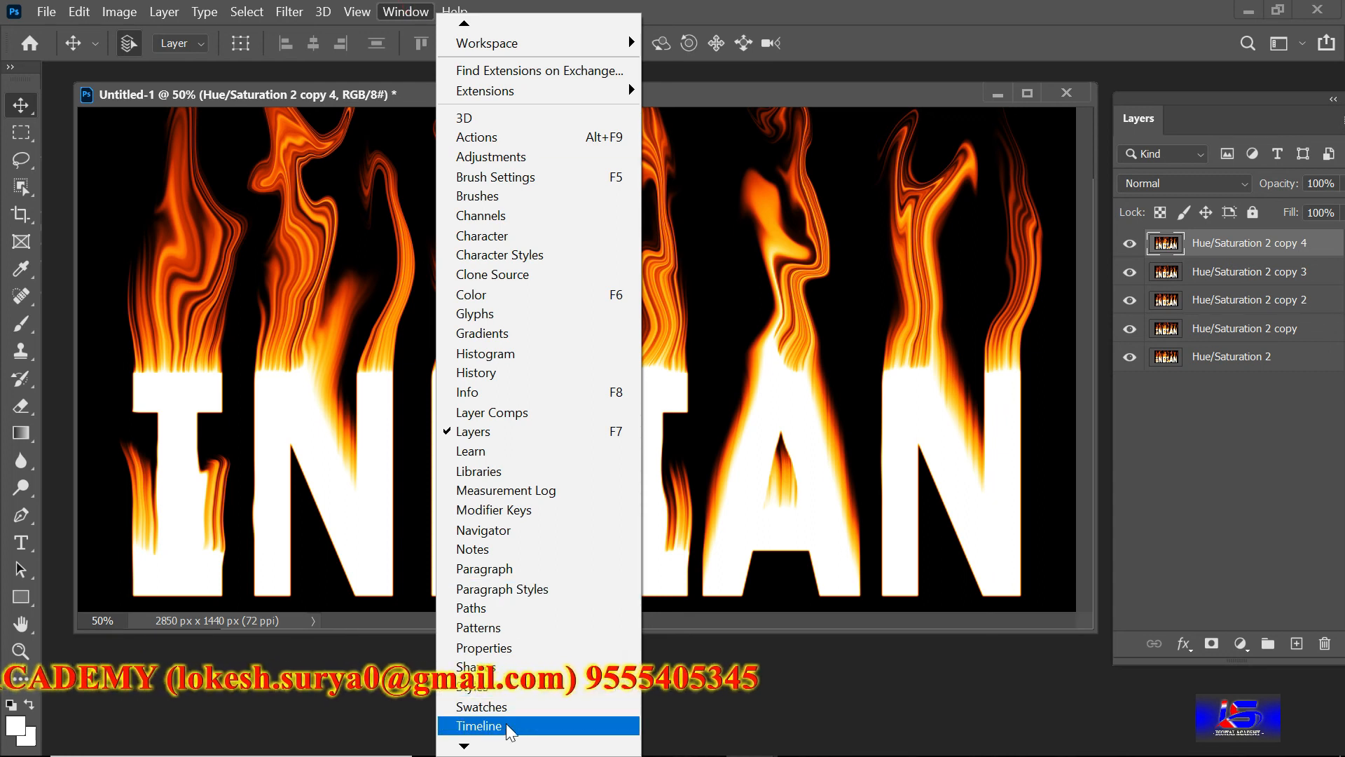
click(569, 726)
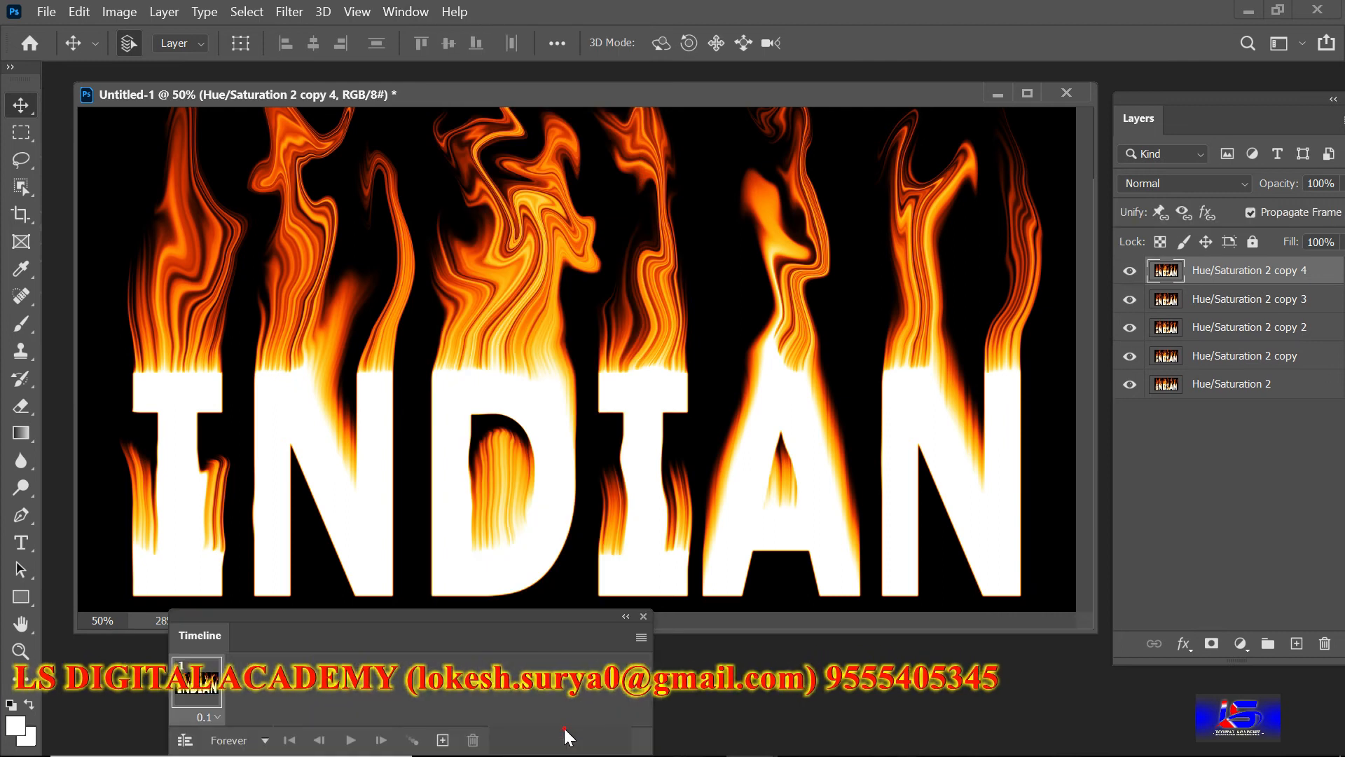
drag(401, 603, 390, 607)
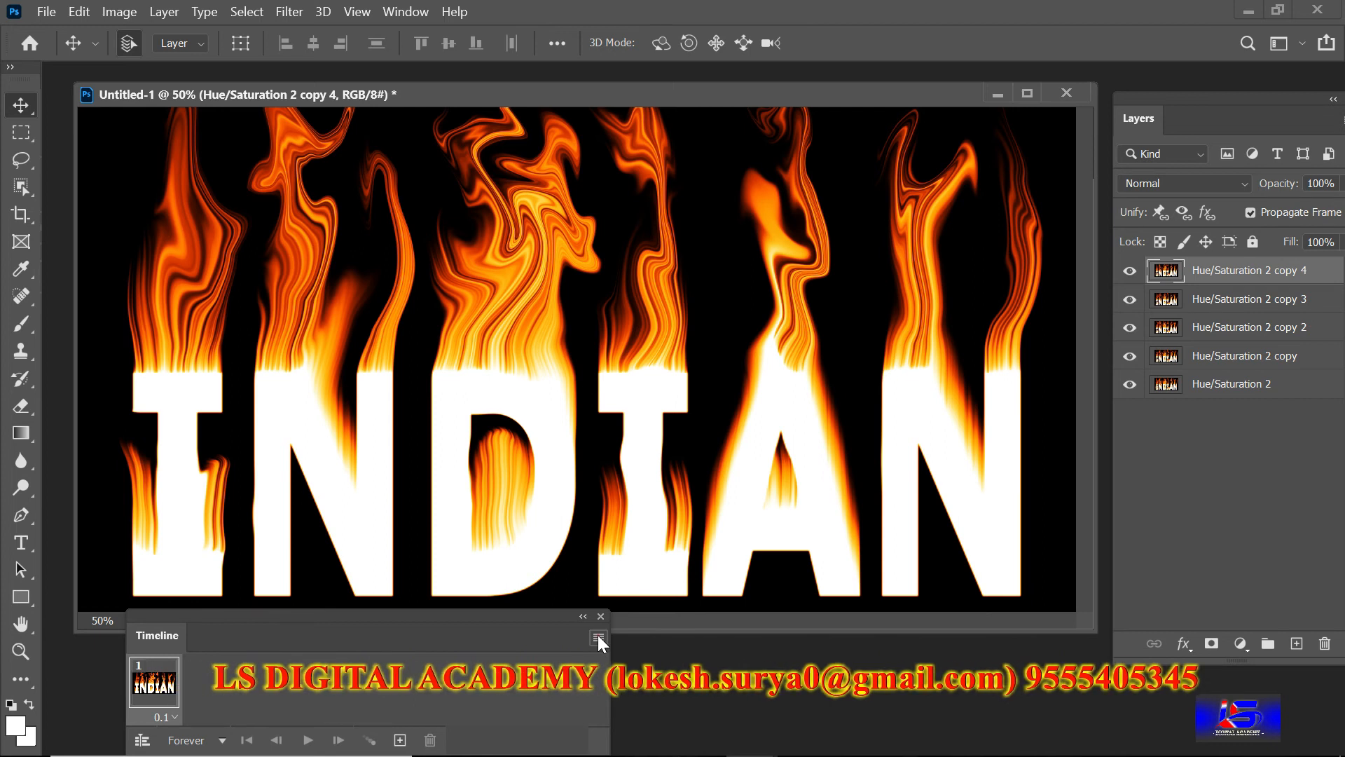
click(598, 637)
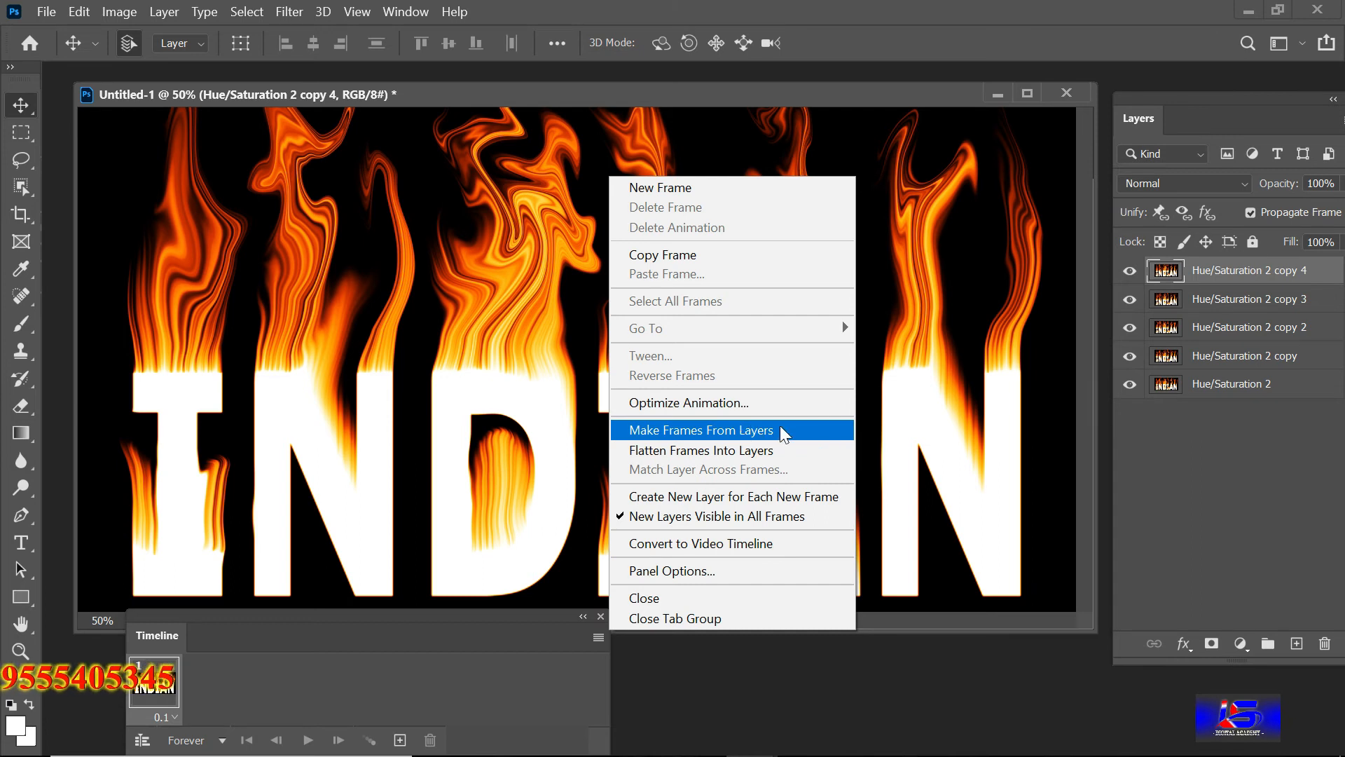
click(798, 431)
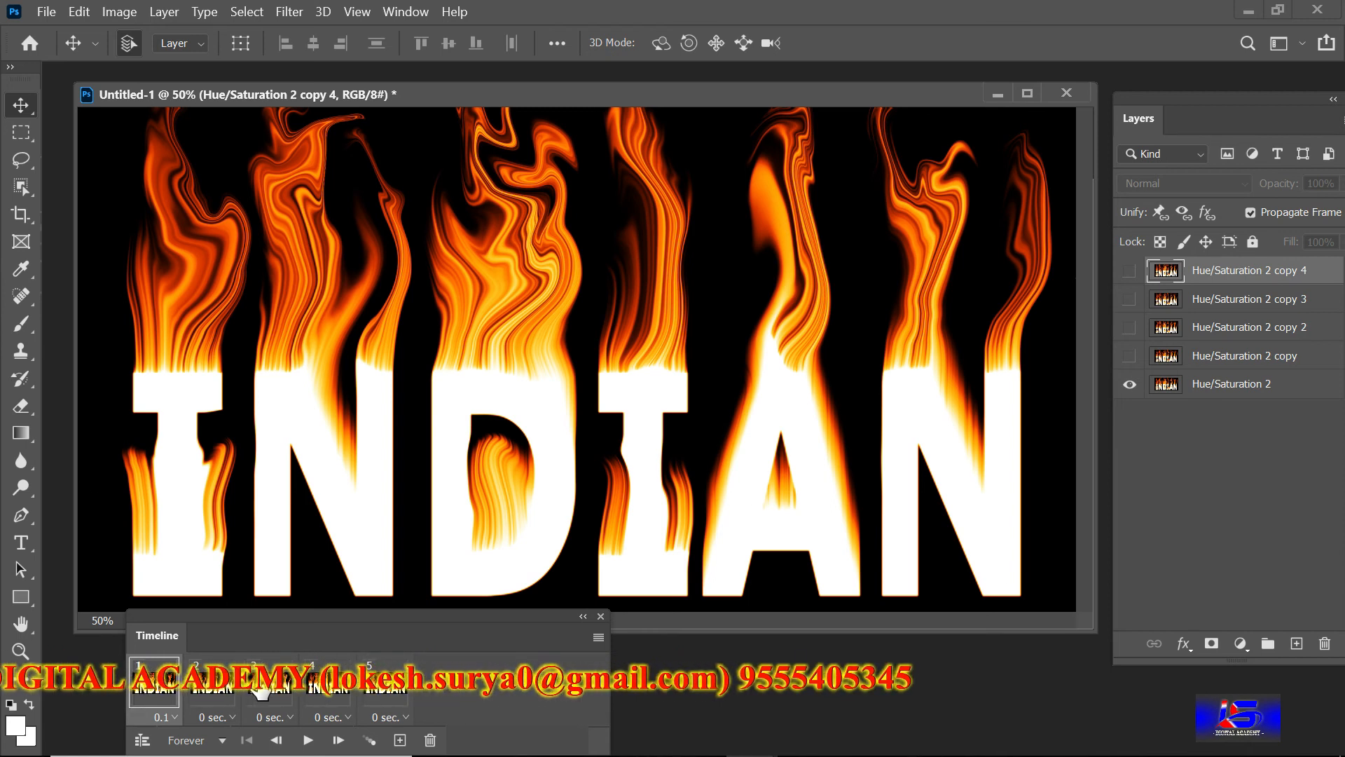
Go through animation frames 1 to 5 one by one to compare the flame shapes, and return to the first frame
click(224, 690)
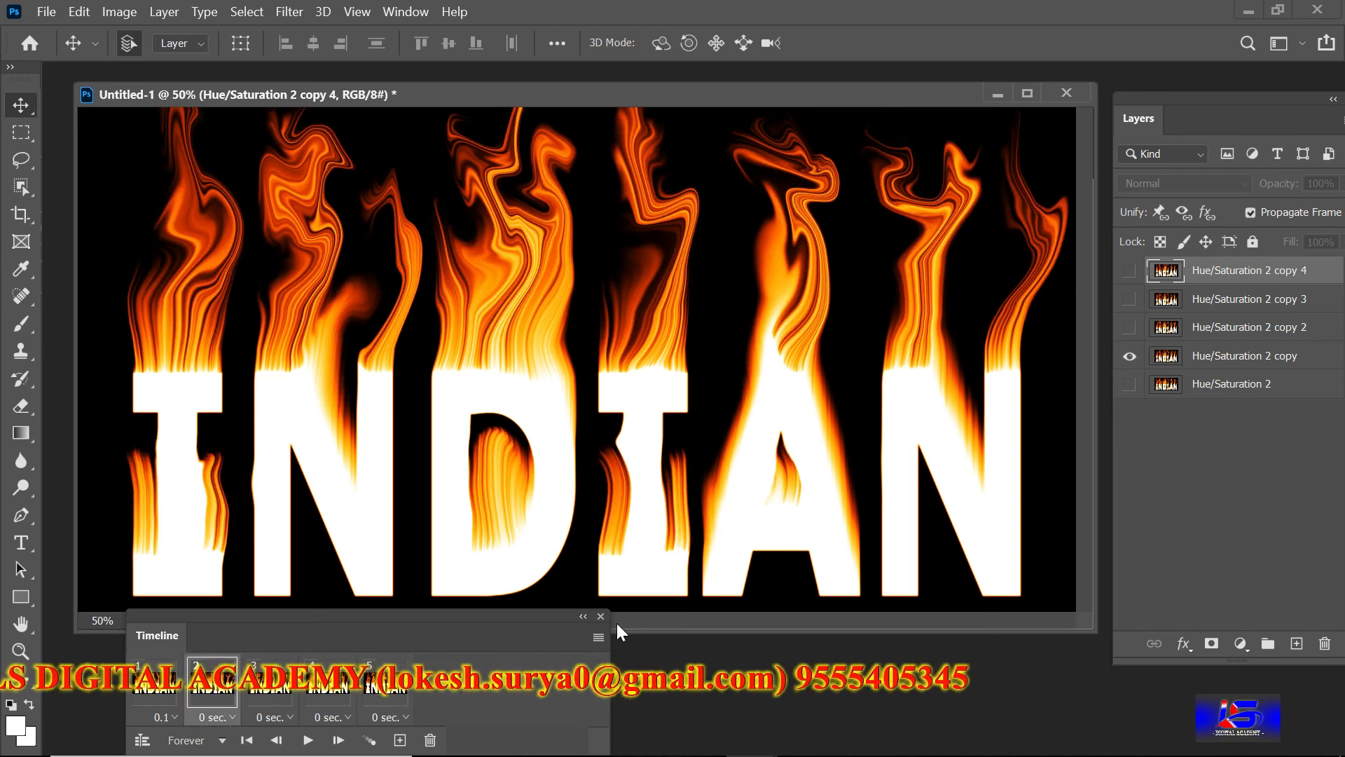
click(270, 683)
click(335, 672)
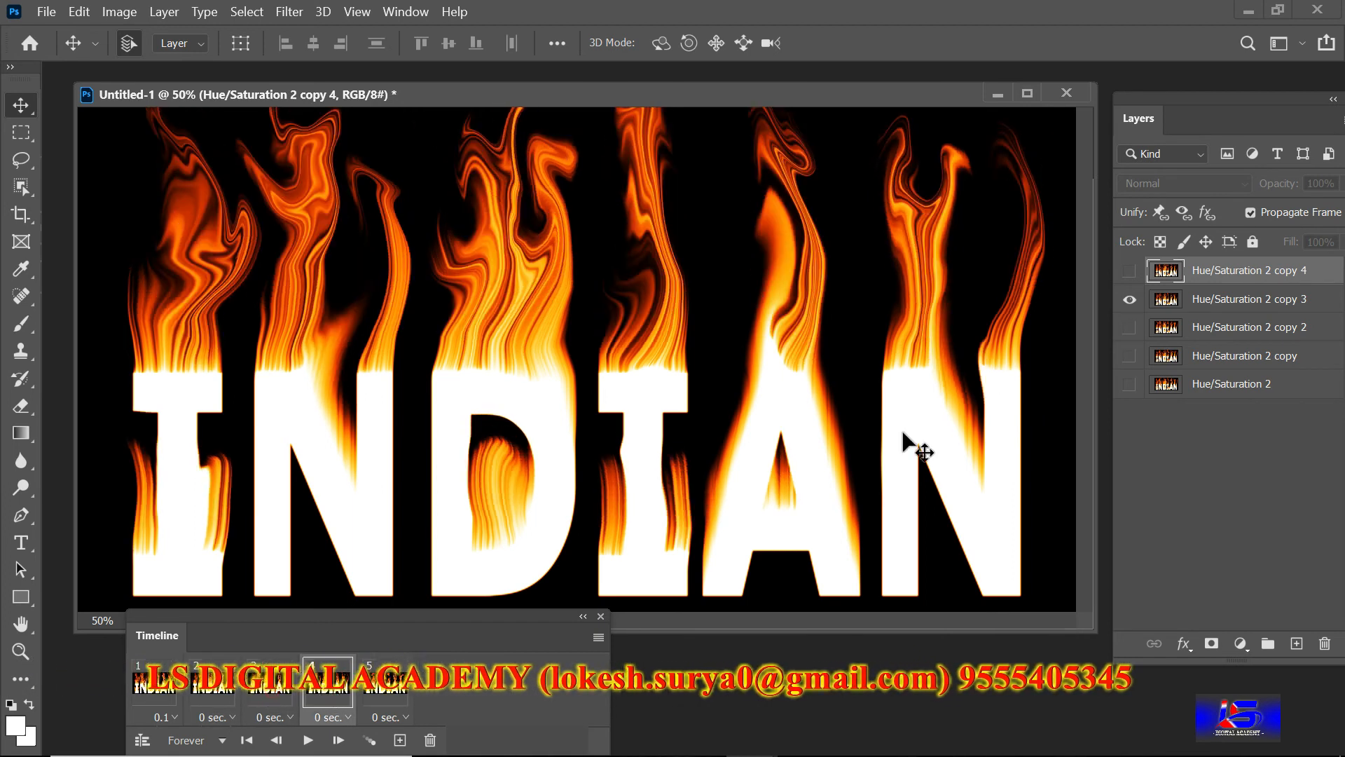
click(386, 681)
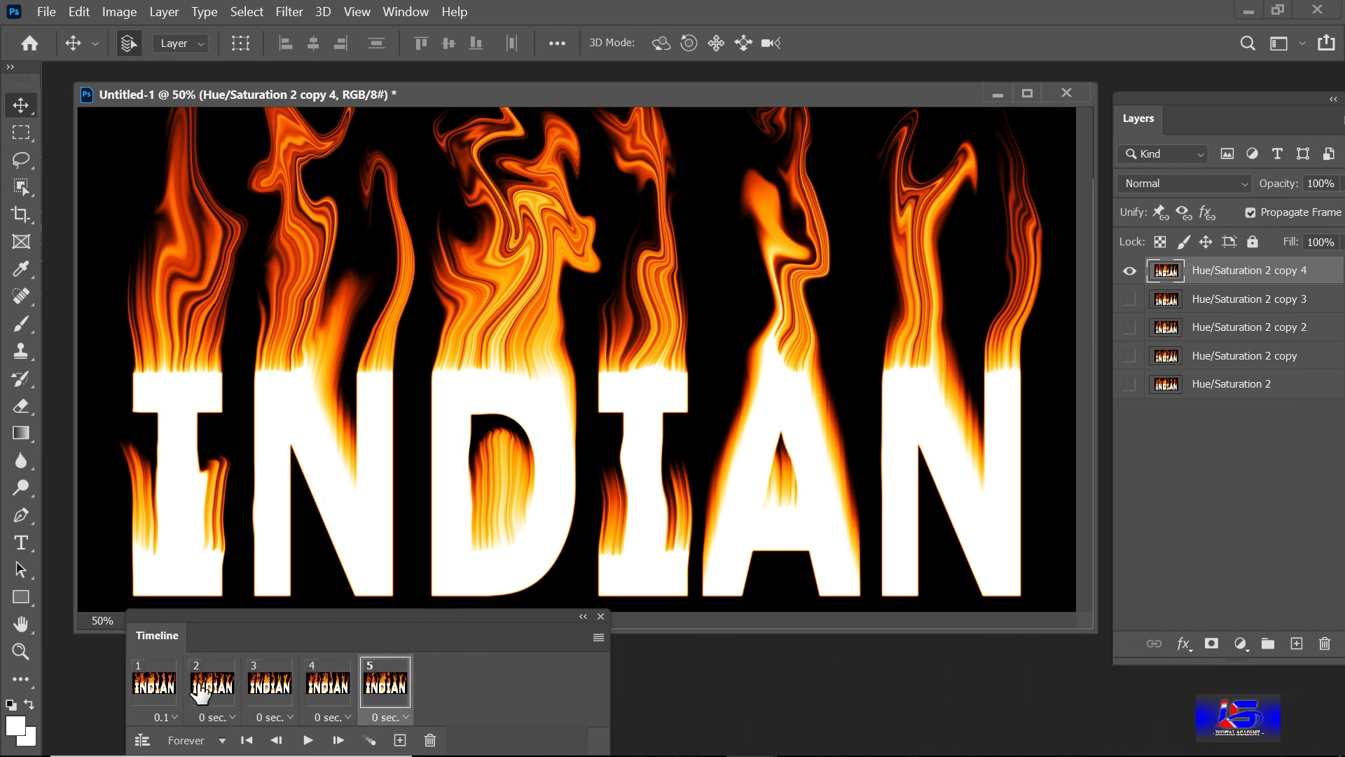
click(168, 696)
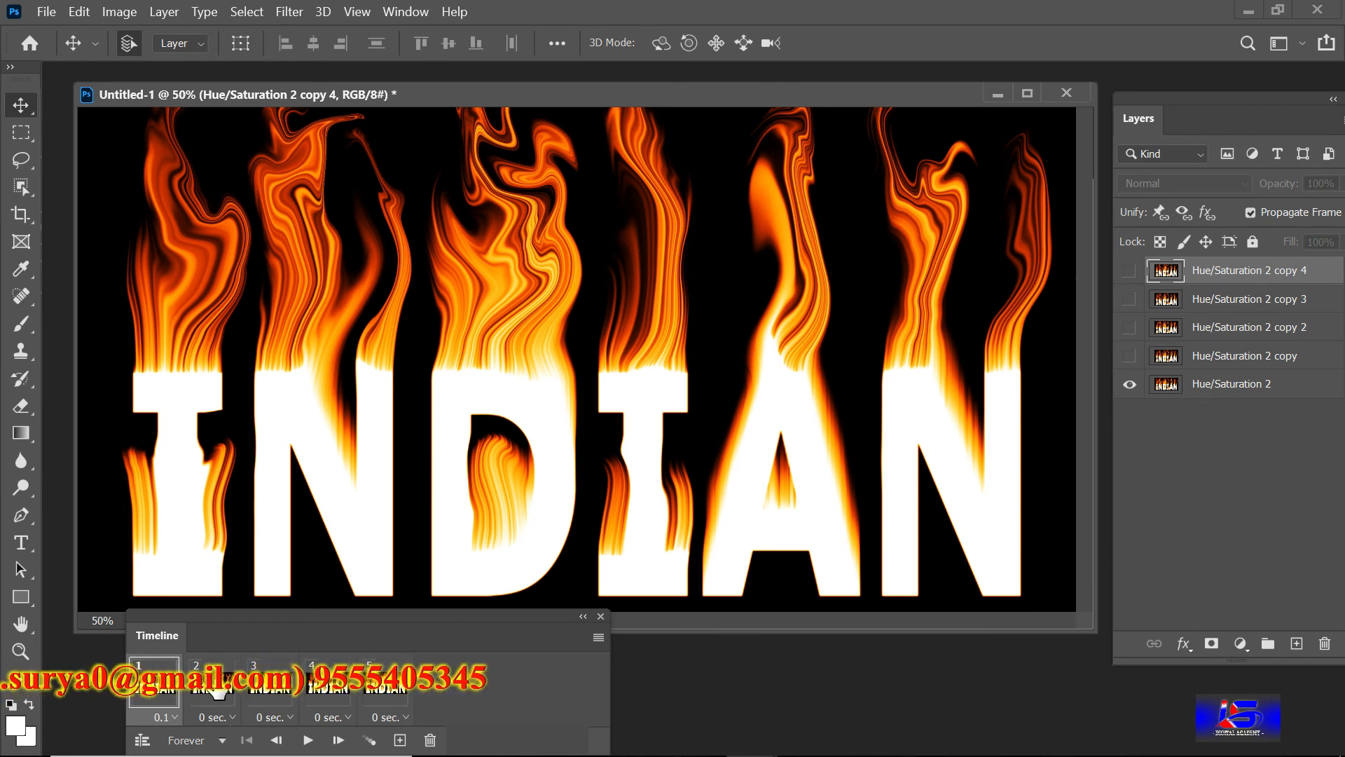
click(212, 683)
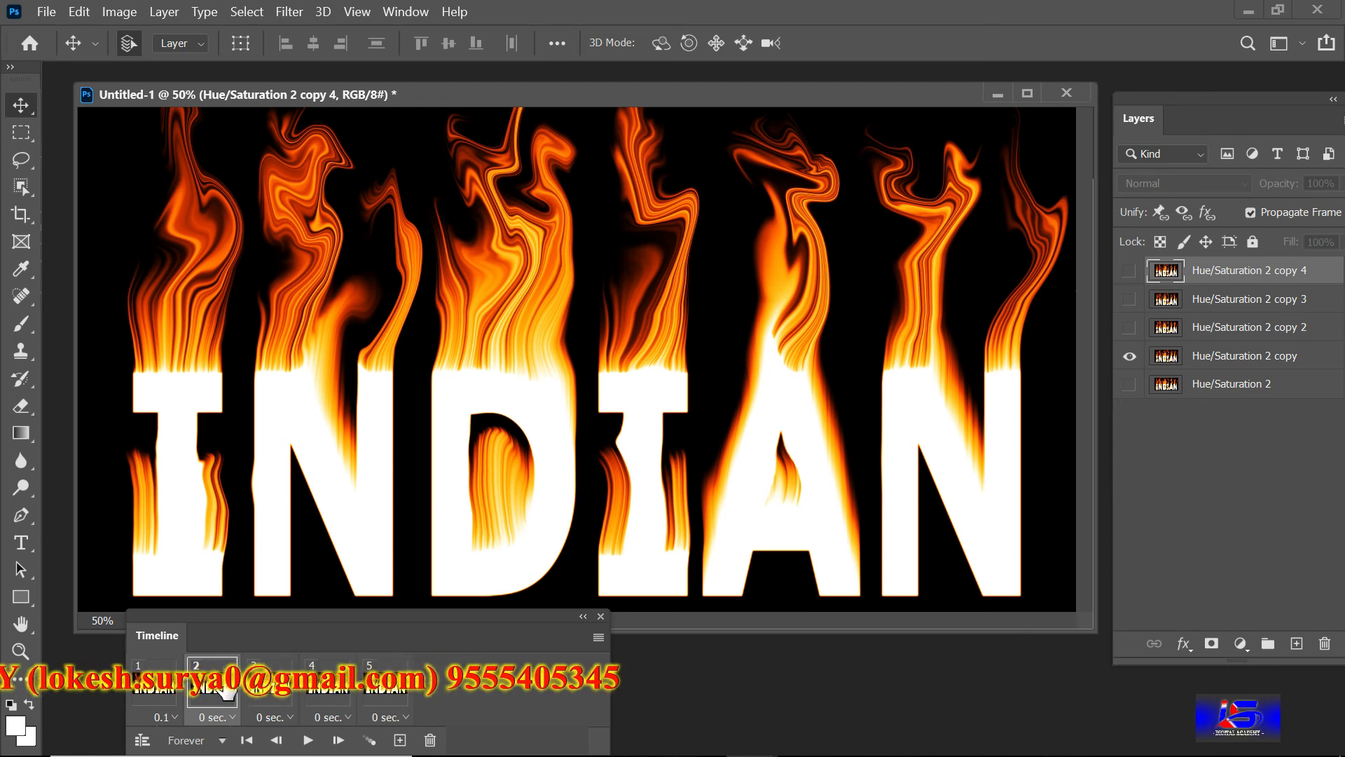
click(268, 690)
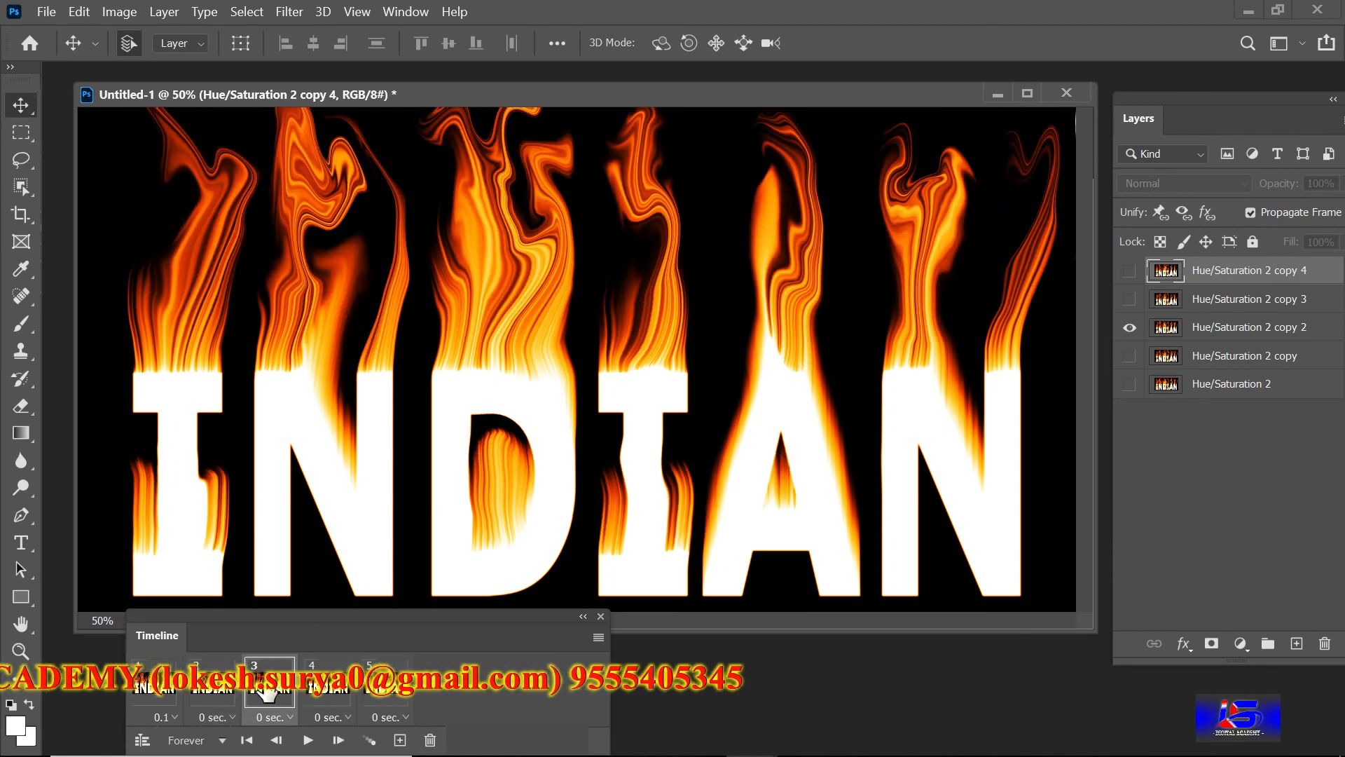
click(320, 693)
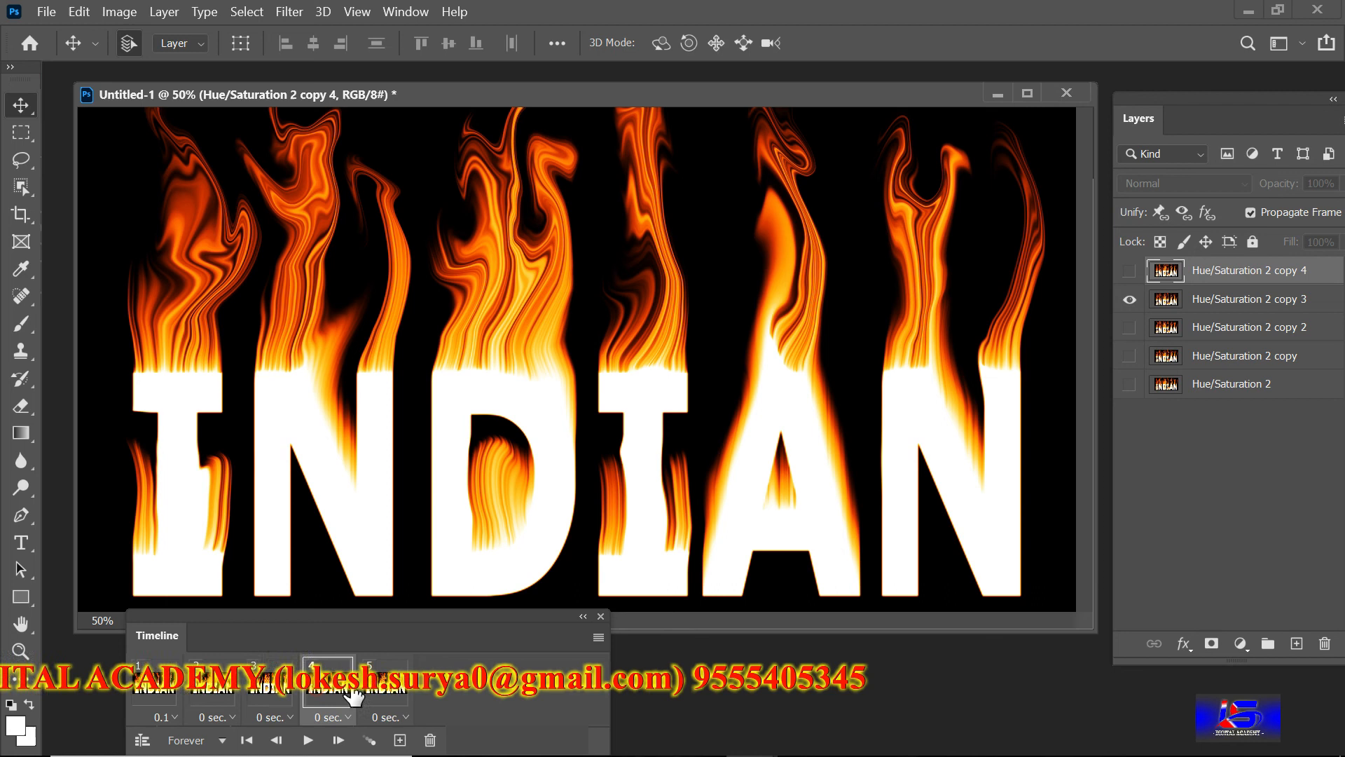
click(380, 690)
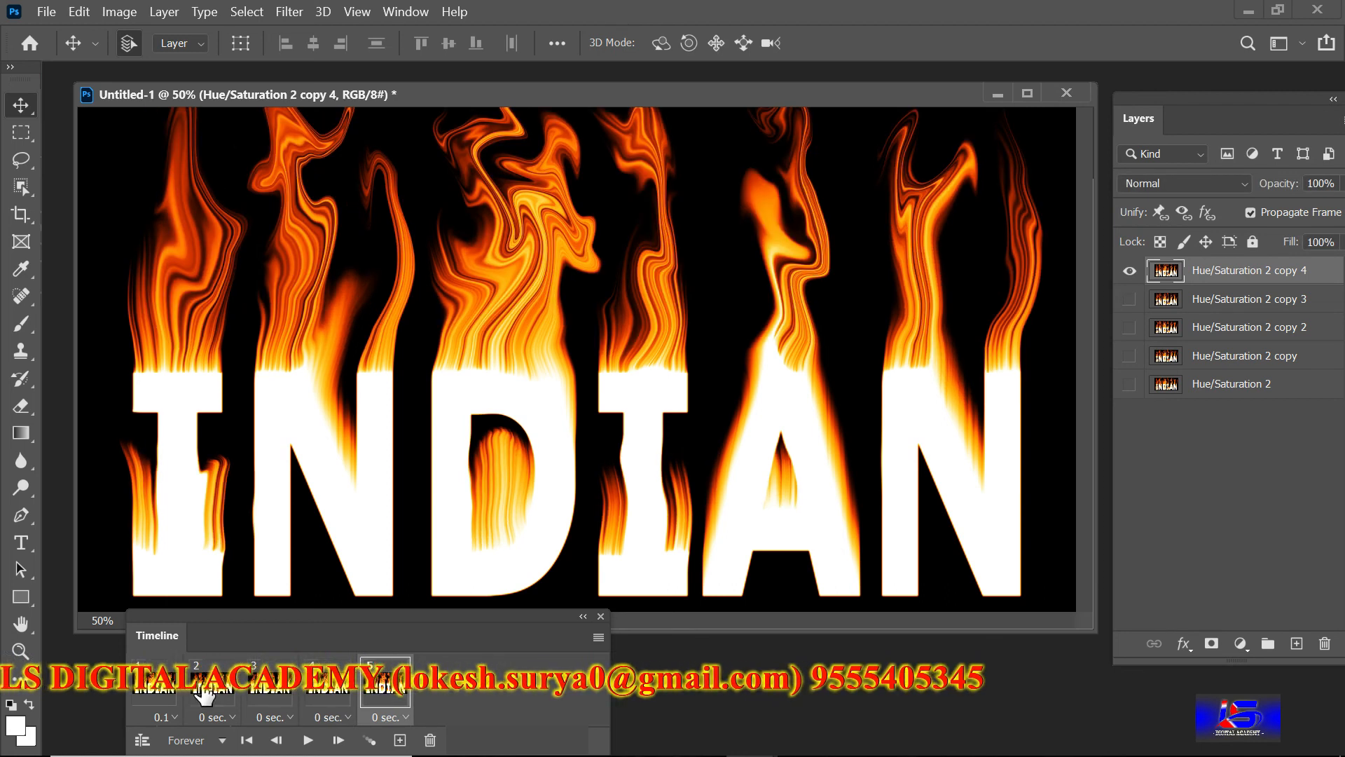
click(155, 695)
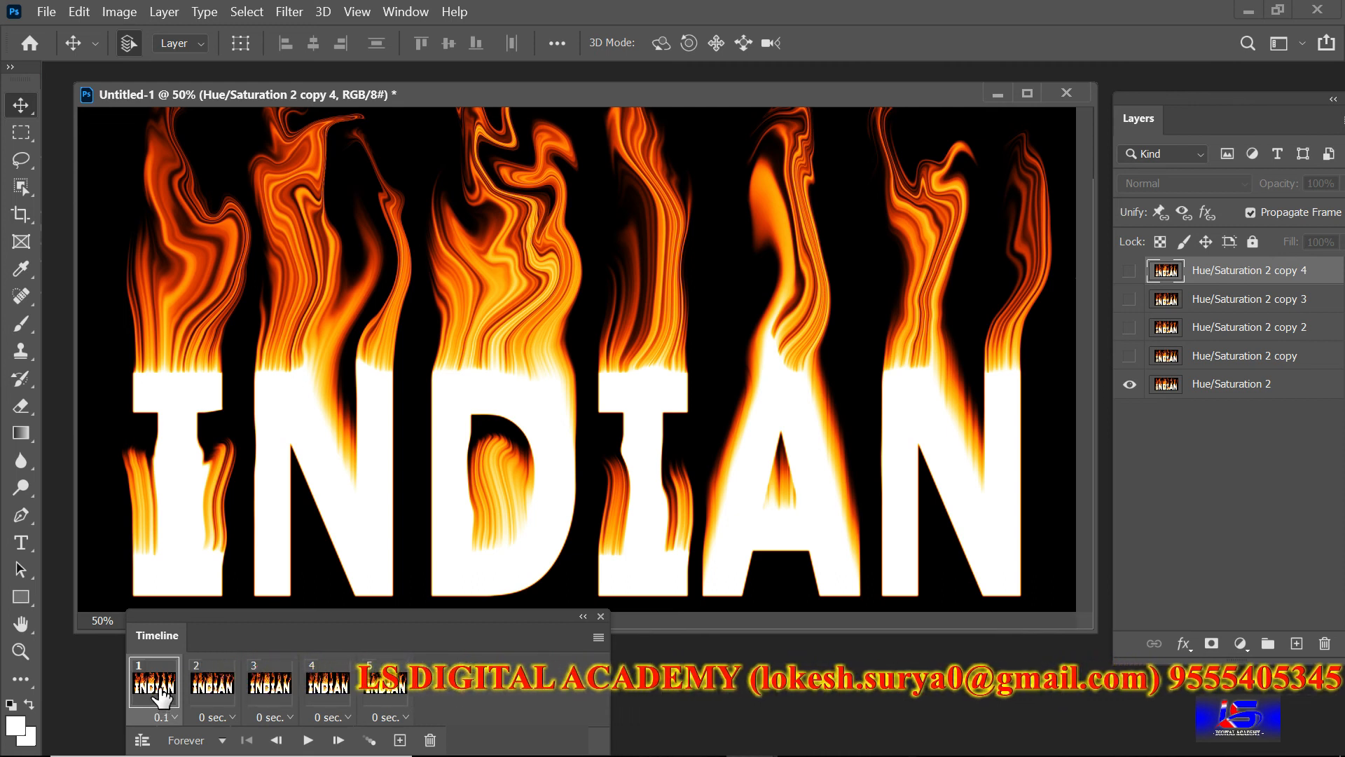
Set the delay of all five frames to 0.1 seconds and play the animation
click(407, 718)
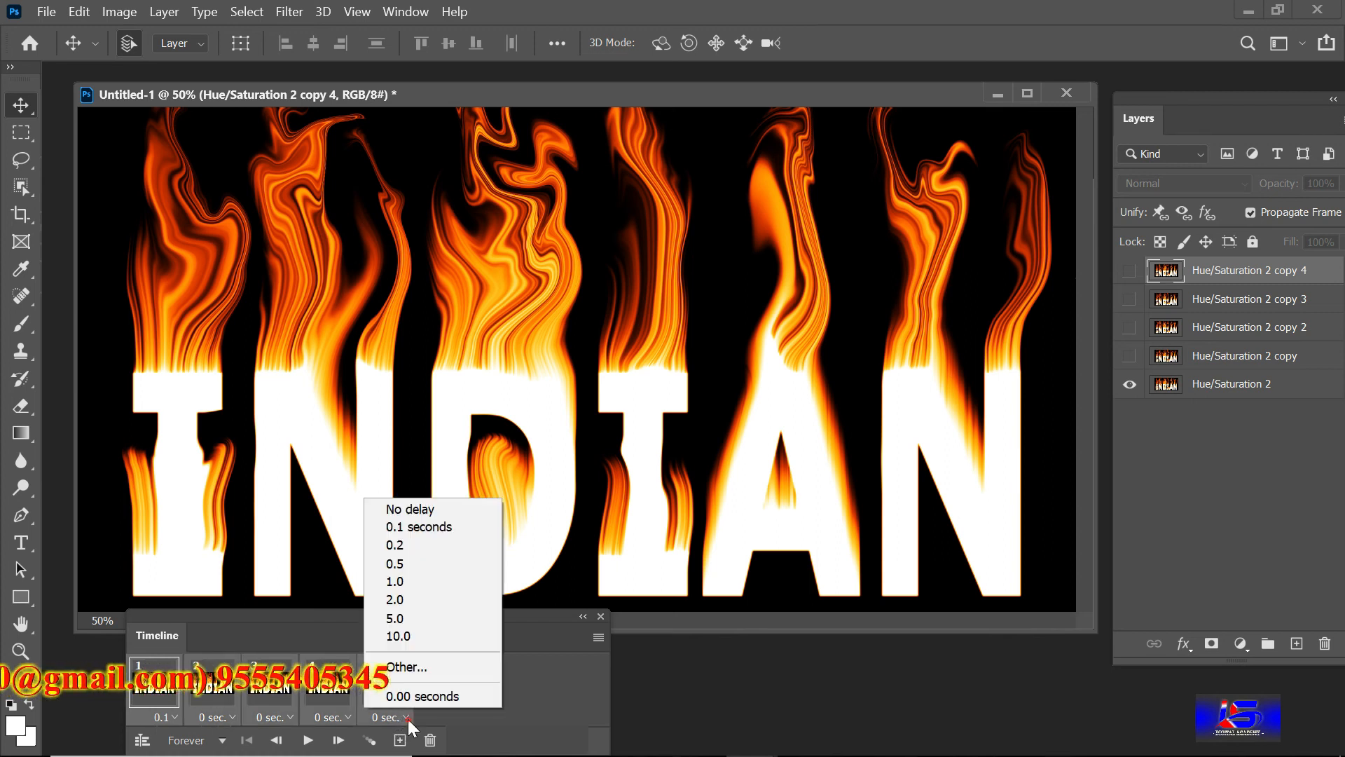
click(435, 528)
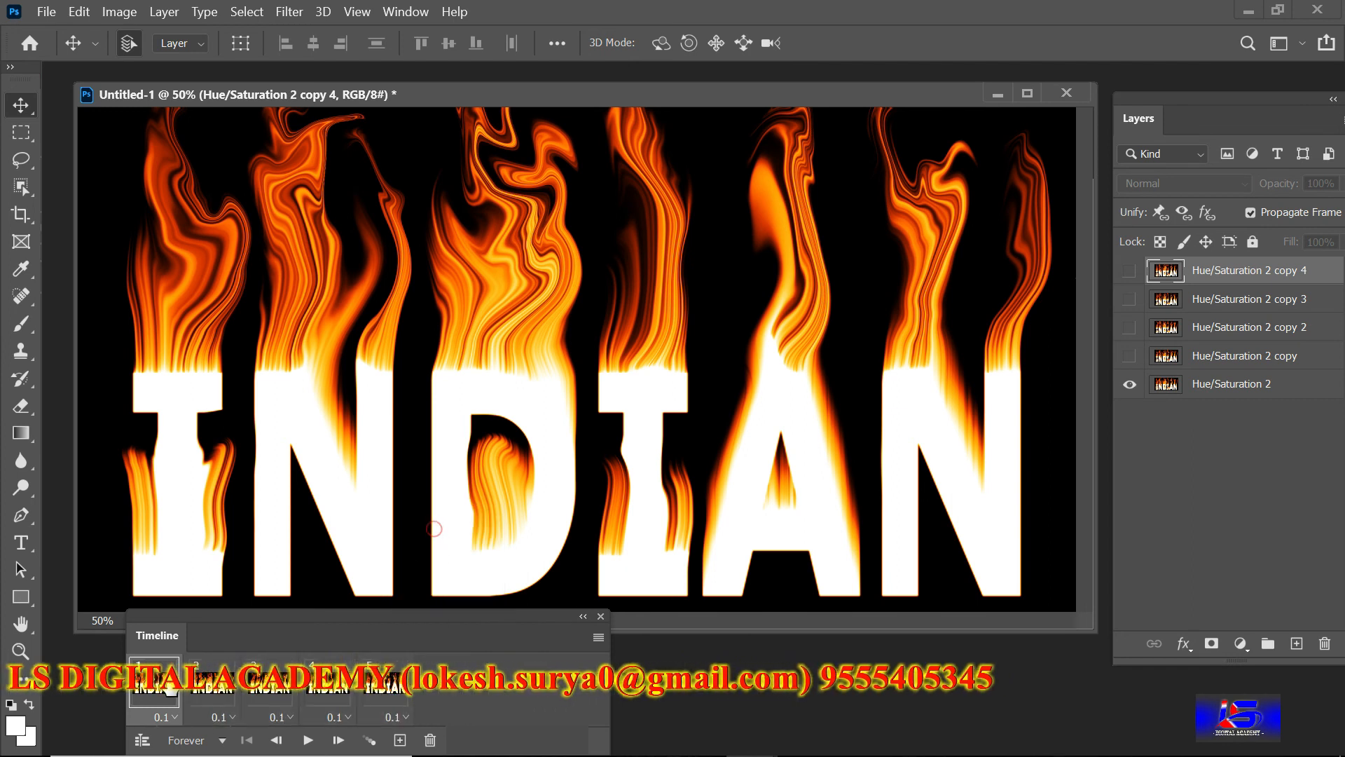
click(309, 740)
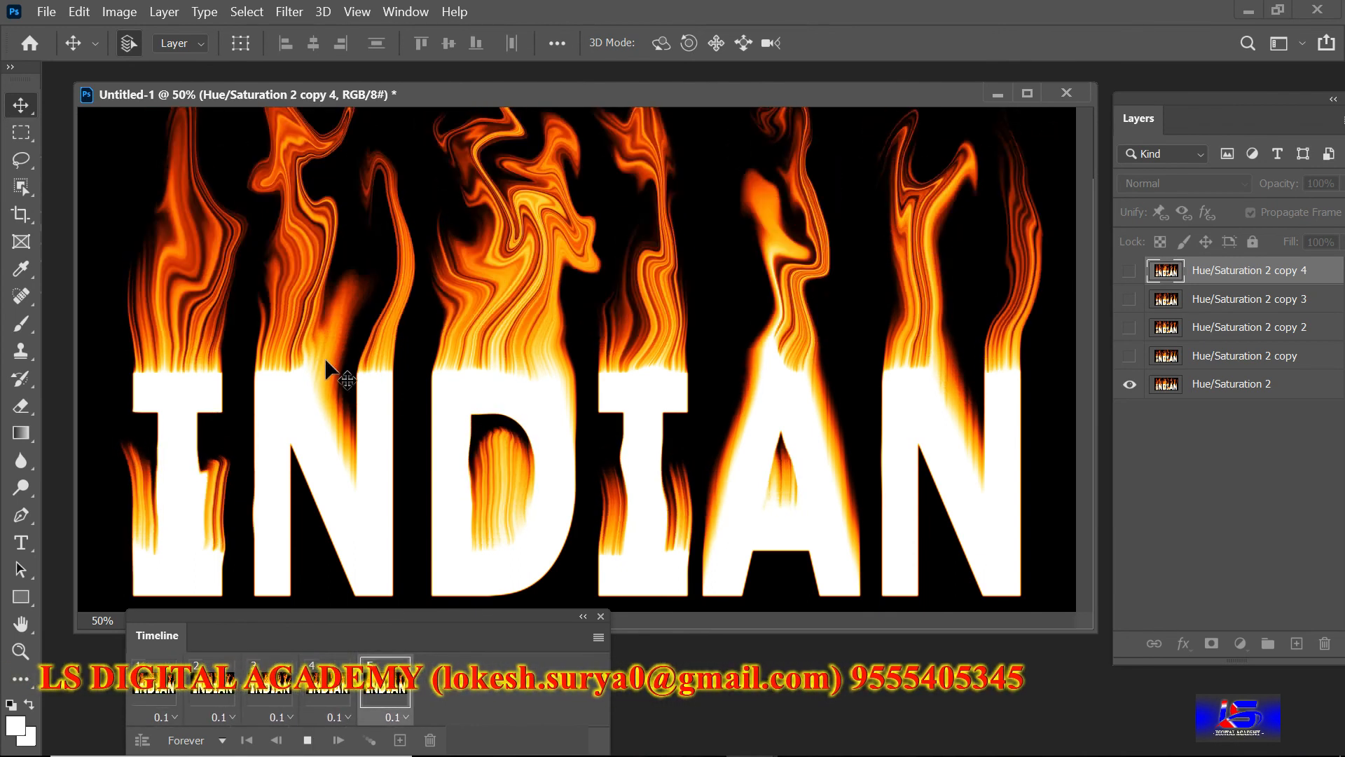
Open the animation in Save for Web (Legacy) for GIF export and play its preview
click(45, 12)
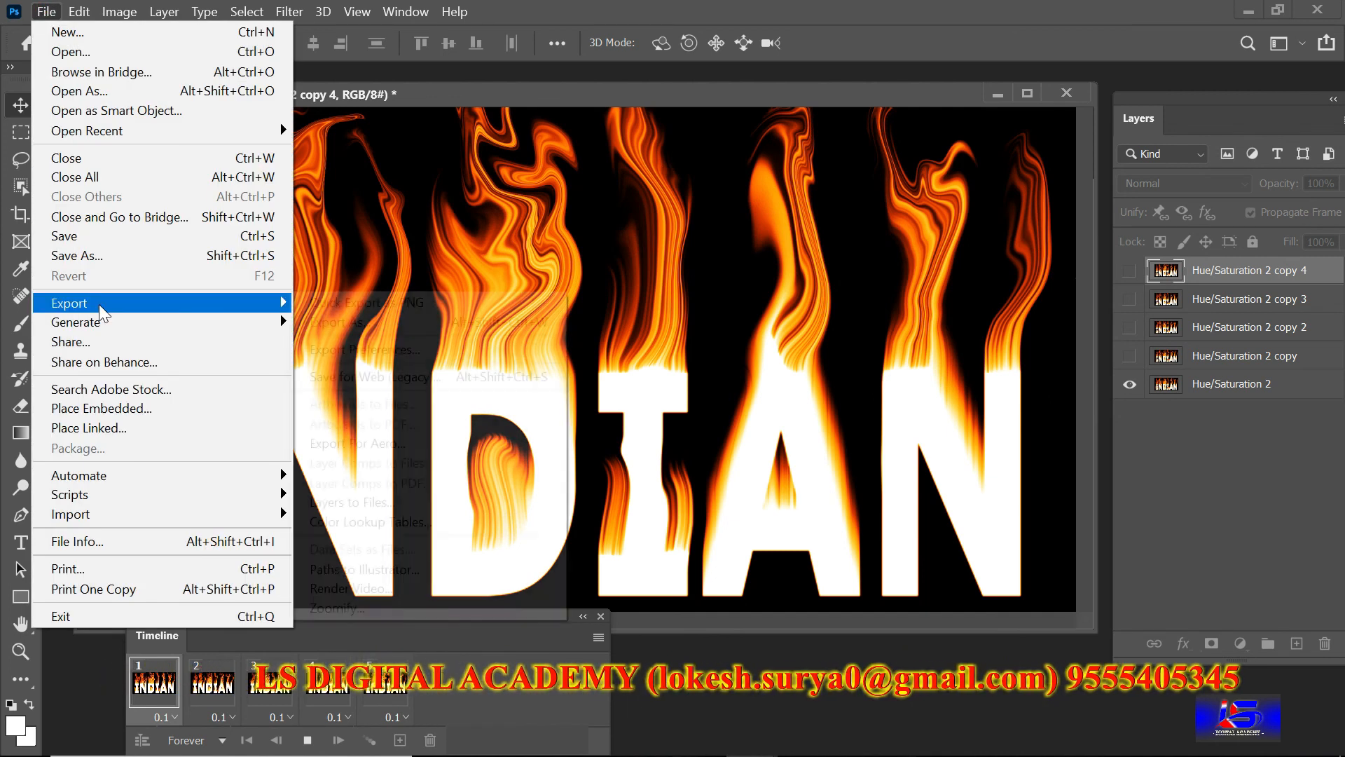
mouse_move(103, 308)
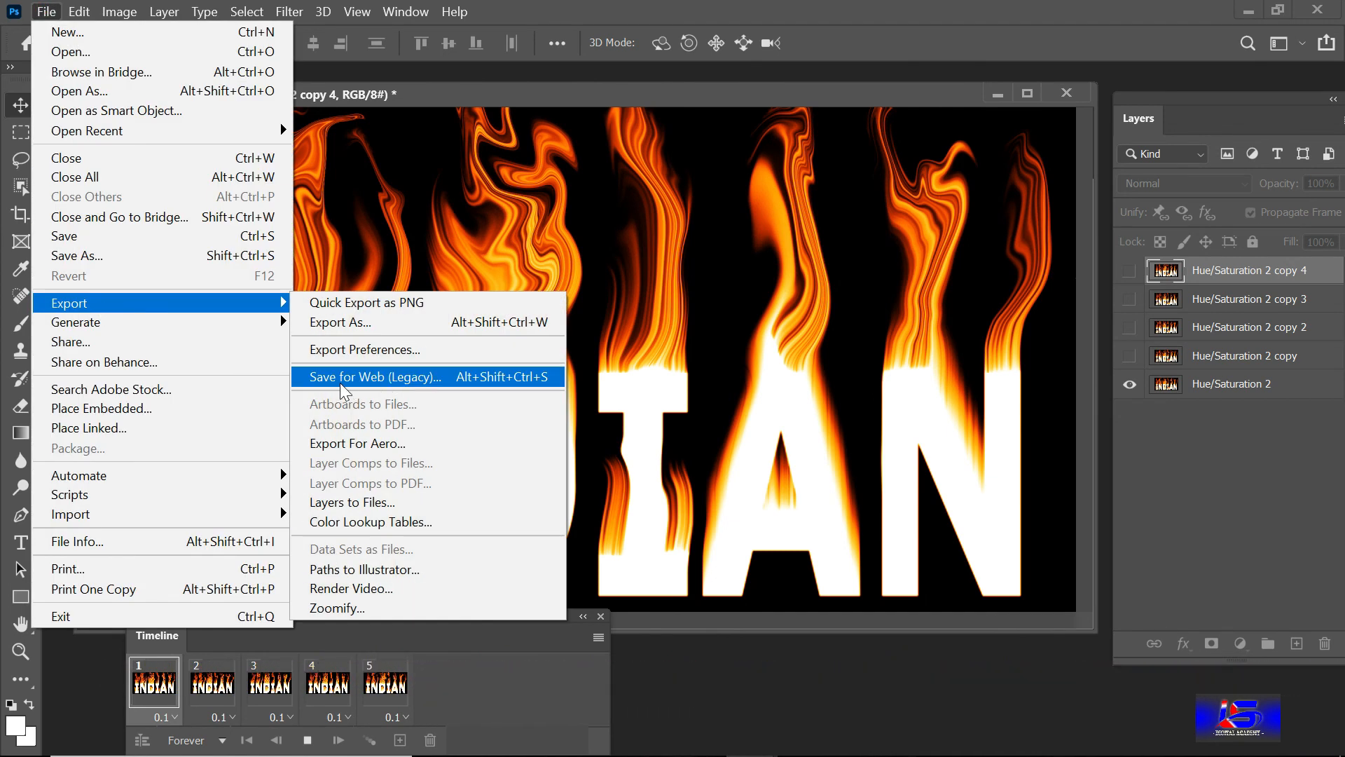
click(422, 384)
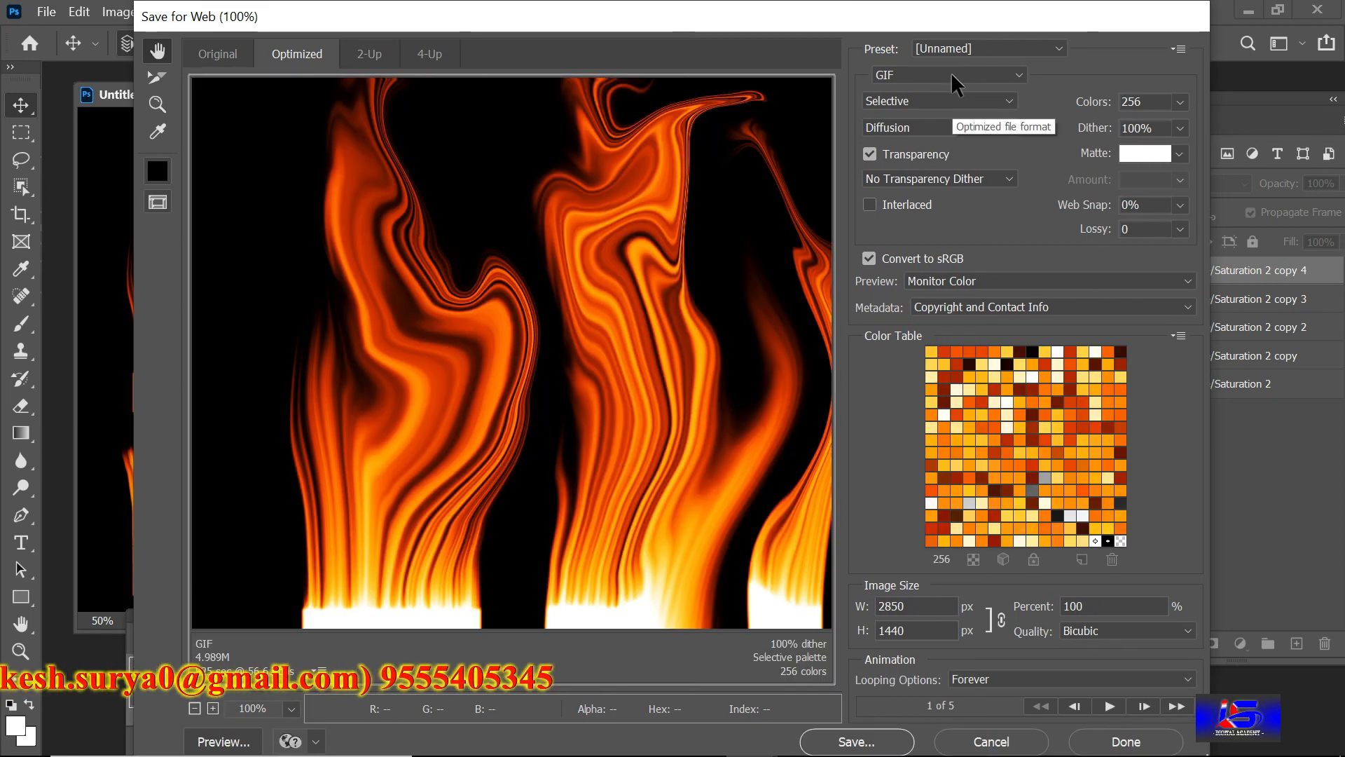
click(1113, 702)
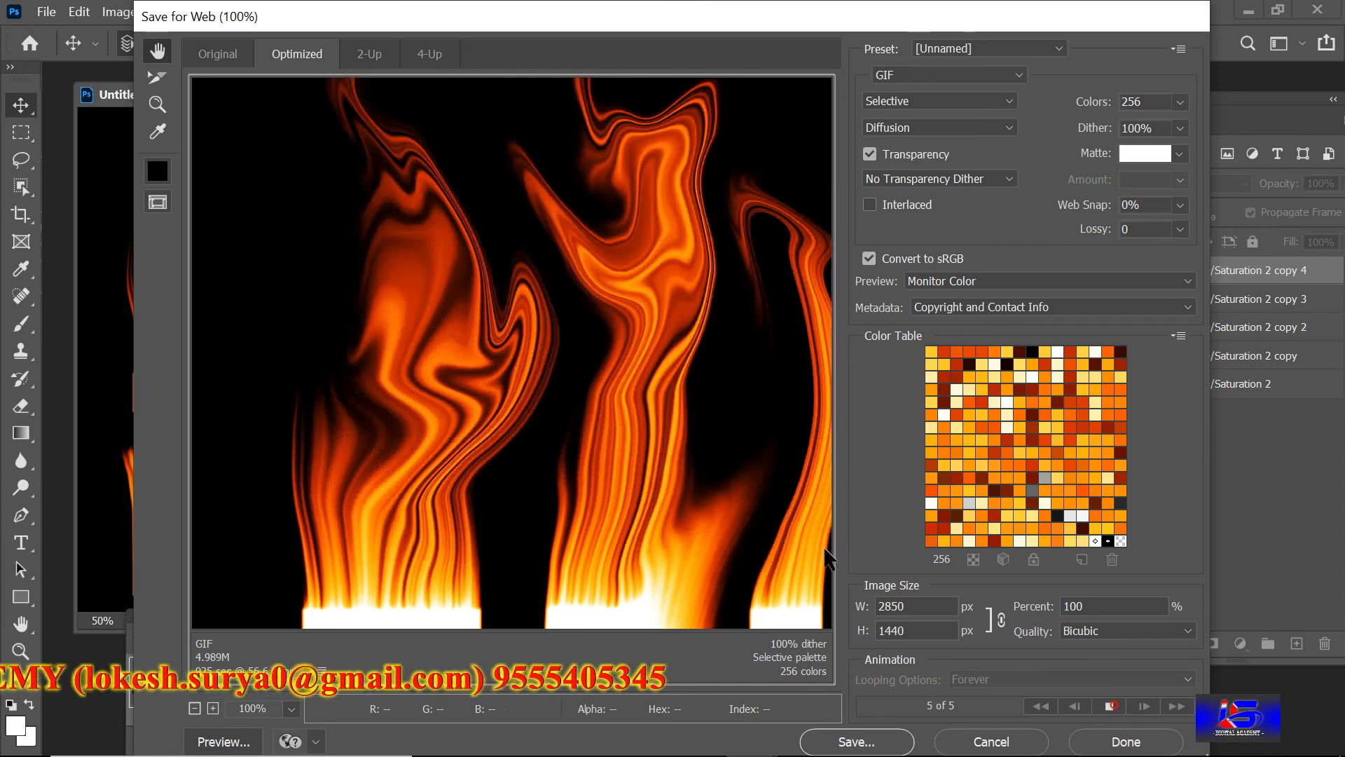